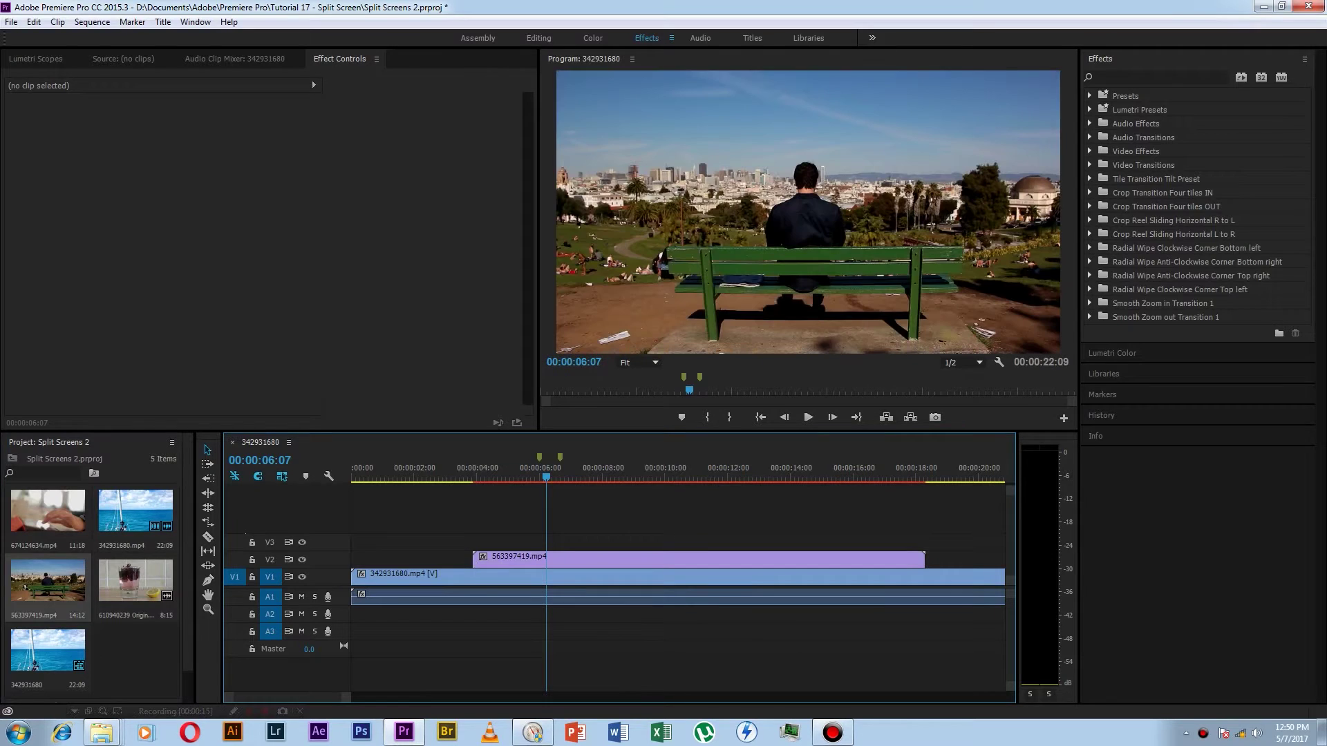
Move the playhead to 00:00:04:00 and shift clip 563397419.mp4 on V2 so that it starts there
{"action": "left_click", "coordinate": [271, 460]}
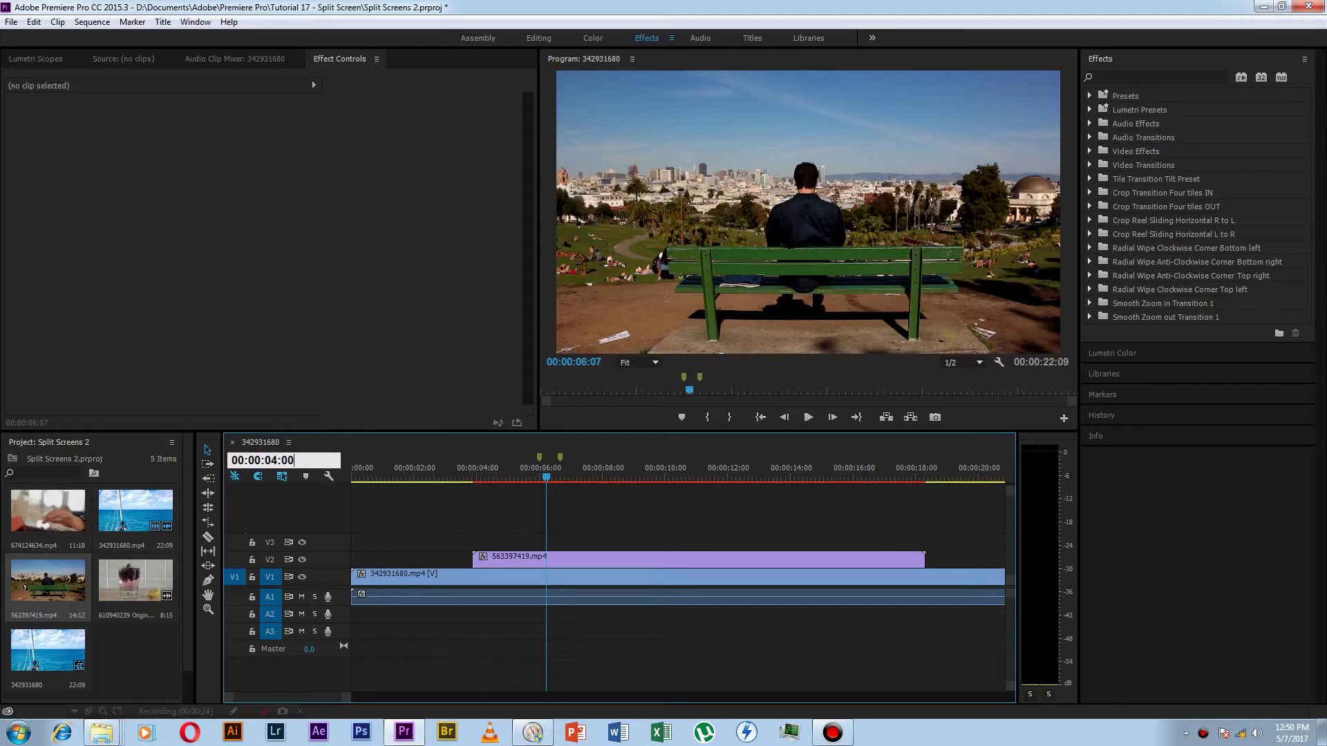
{"action": "key", "text": "Return"}
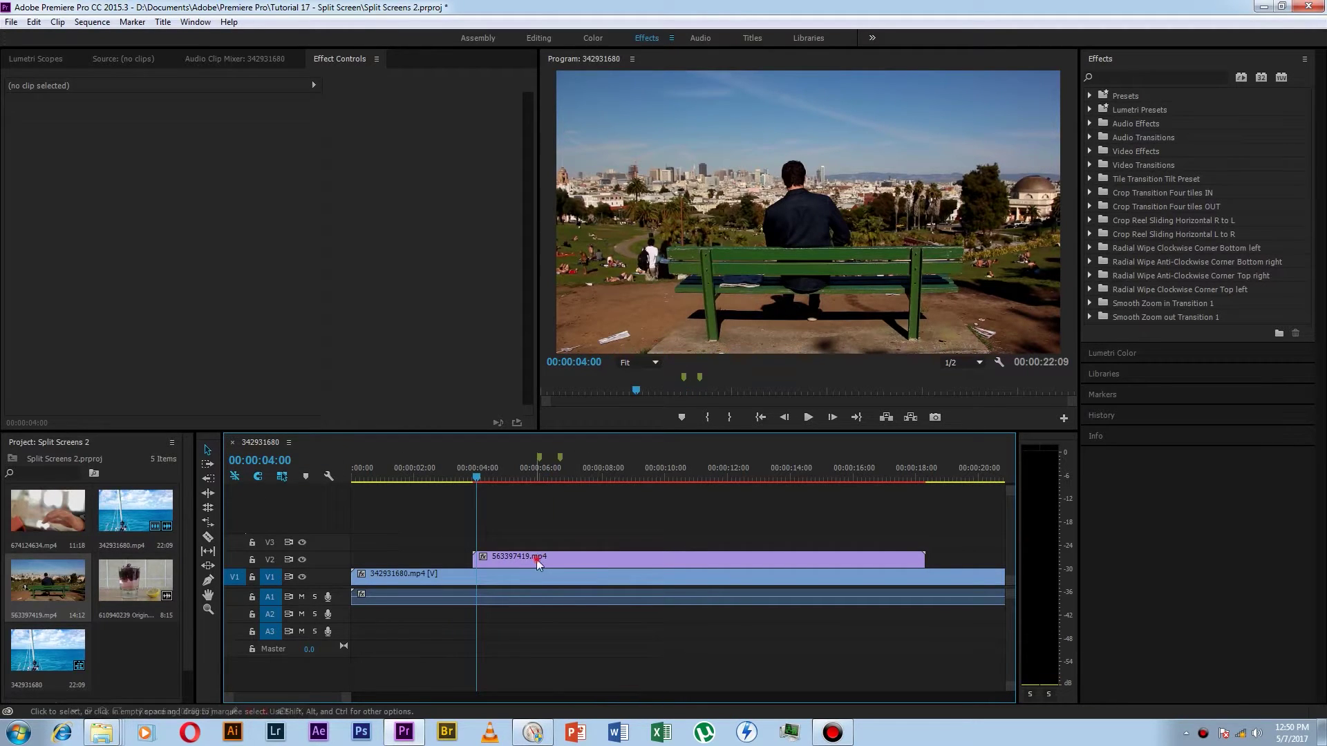
{"action": "left_click_drag", "start_coordinate": [537, 559], "coordinate": [550, 564]}
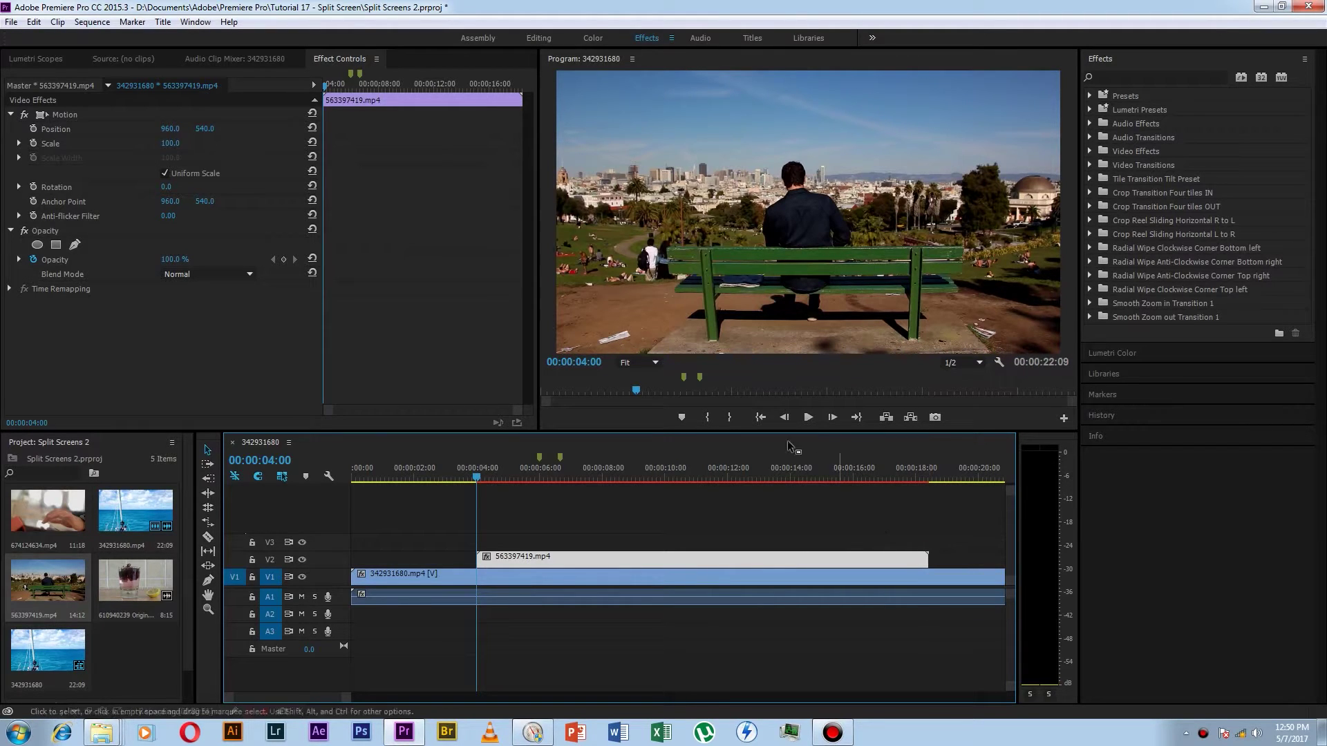
Find the Linear Wipe effect and apply it to both 563397419.mp4 on V2 and 342931680.mp4 on V1
{"action": "left_click", "coordinate": [1117, 77]}
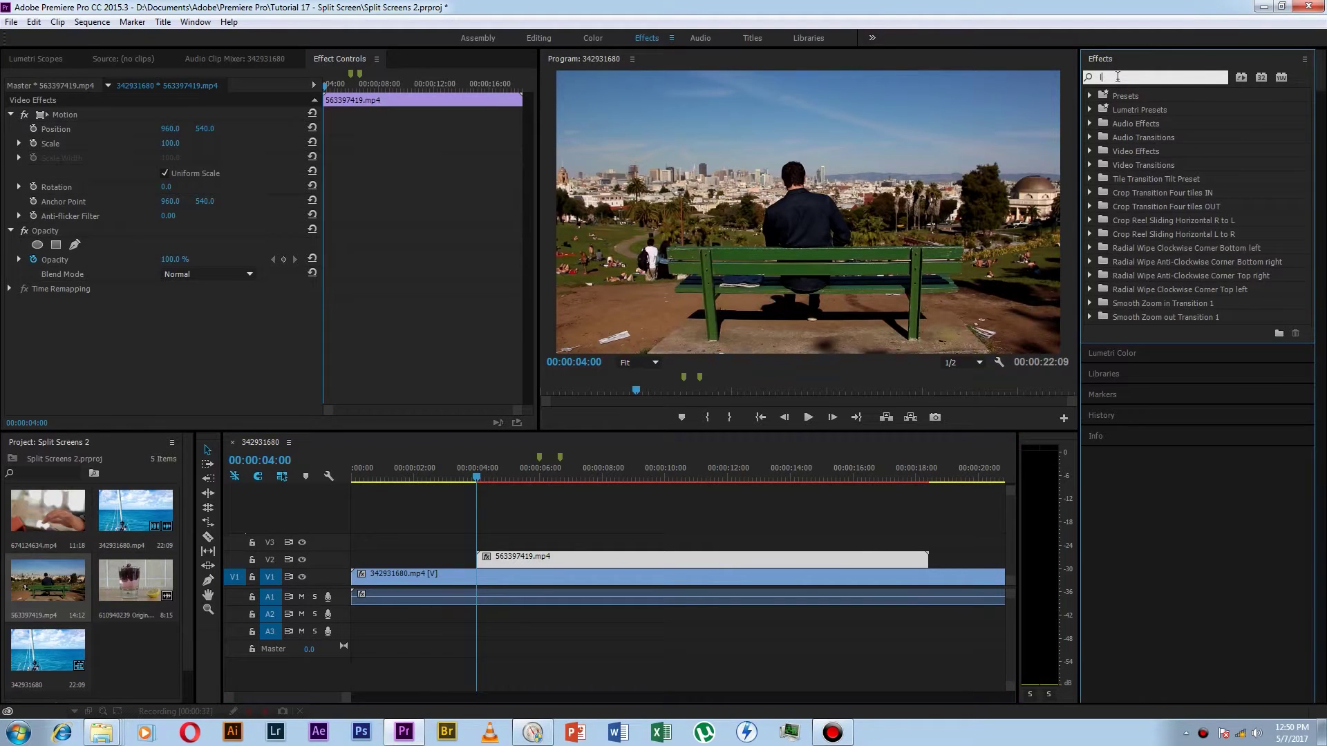
{"action": "type", "text": "linear"}
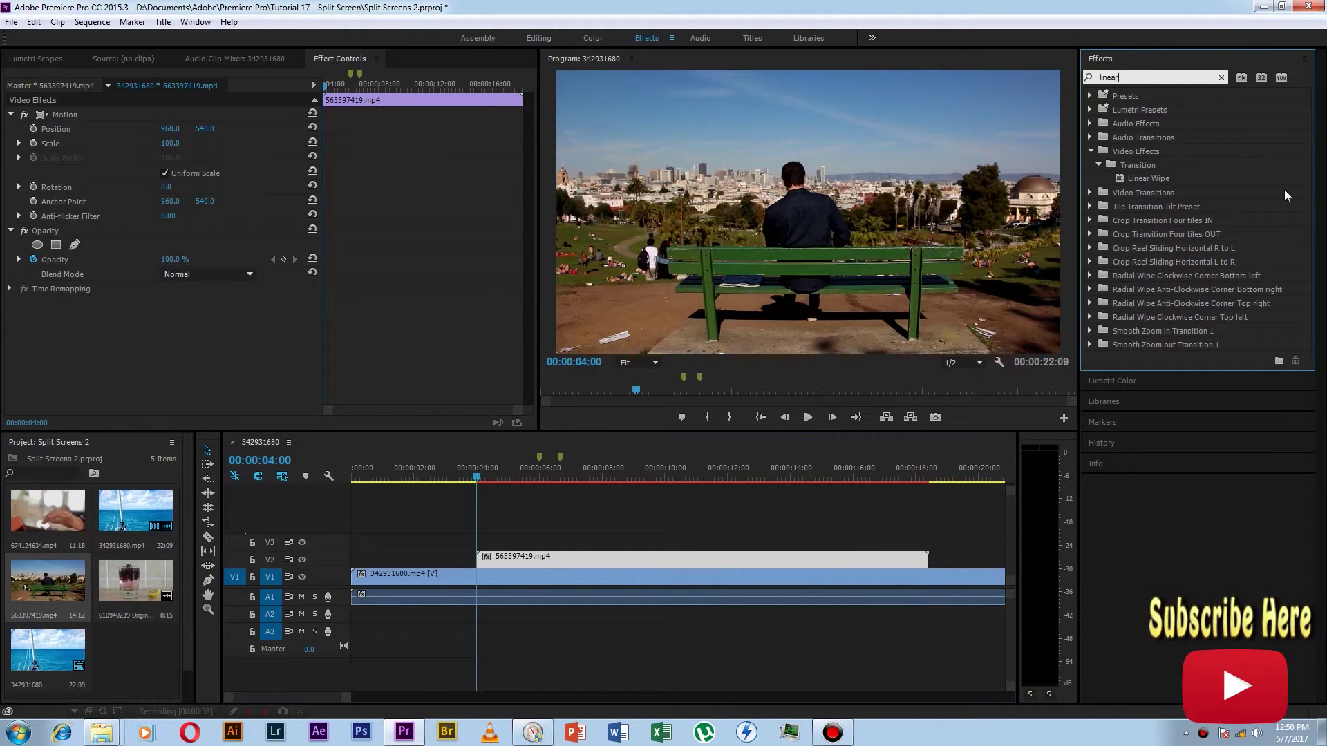
{"action": "left_click", "coordinate": [1150, 181]}
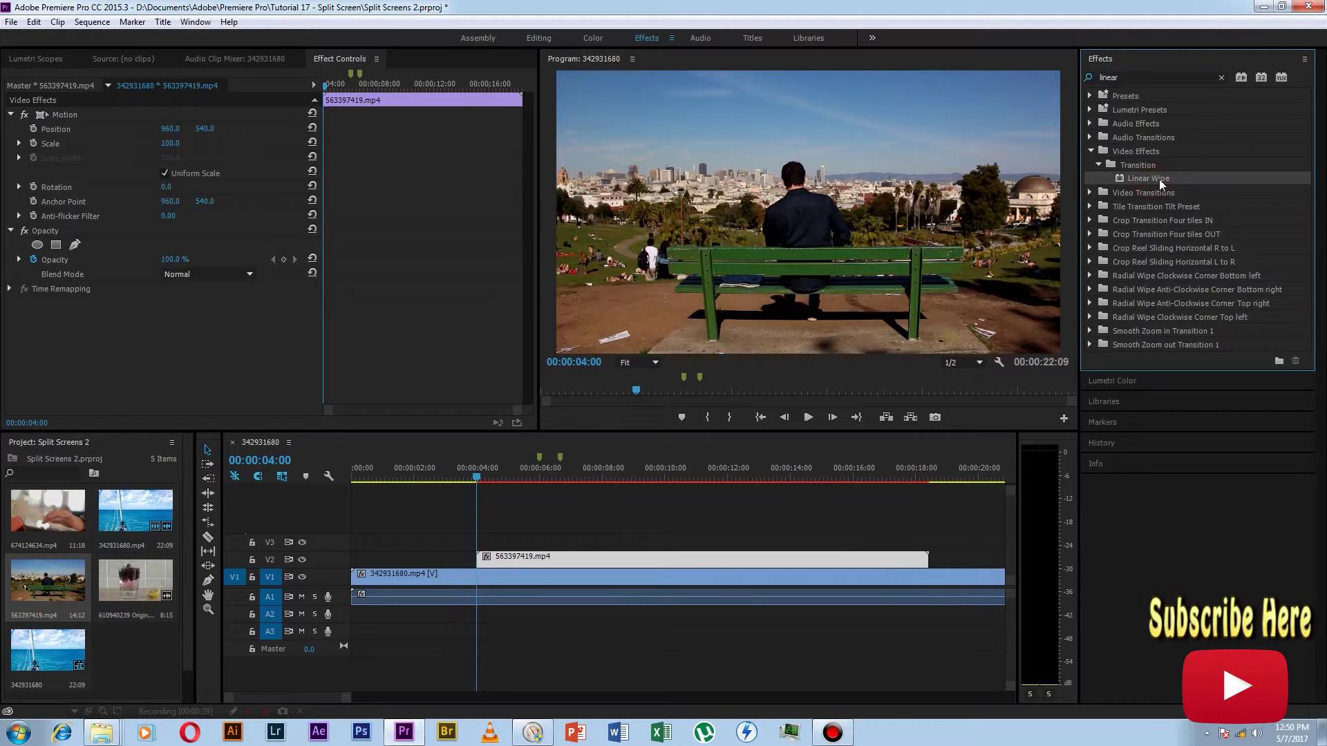
{"action": "left_click_drag", "start_coordinate": [1098, 194], "coordinate": [576, 557]}
{"action": "left_click_drag", "start_coordinate": [1154, 180], "coordinate": [562, 587]}
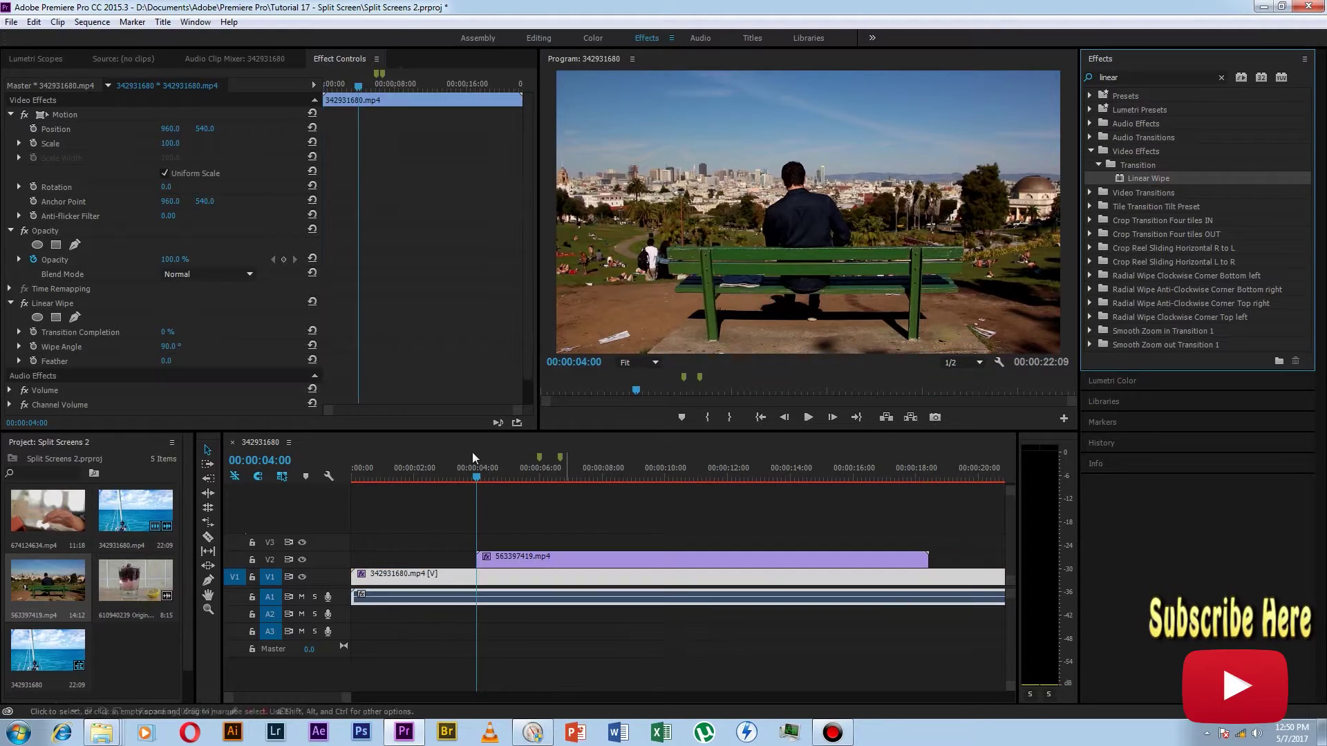
Set the V2 clip's Linear Wipe to 67% Transition Completion and a 110° Wipe Angle
{"action": "left_click", "coordinate": [511, 555]}
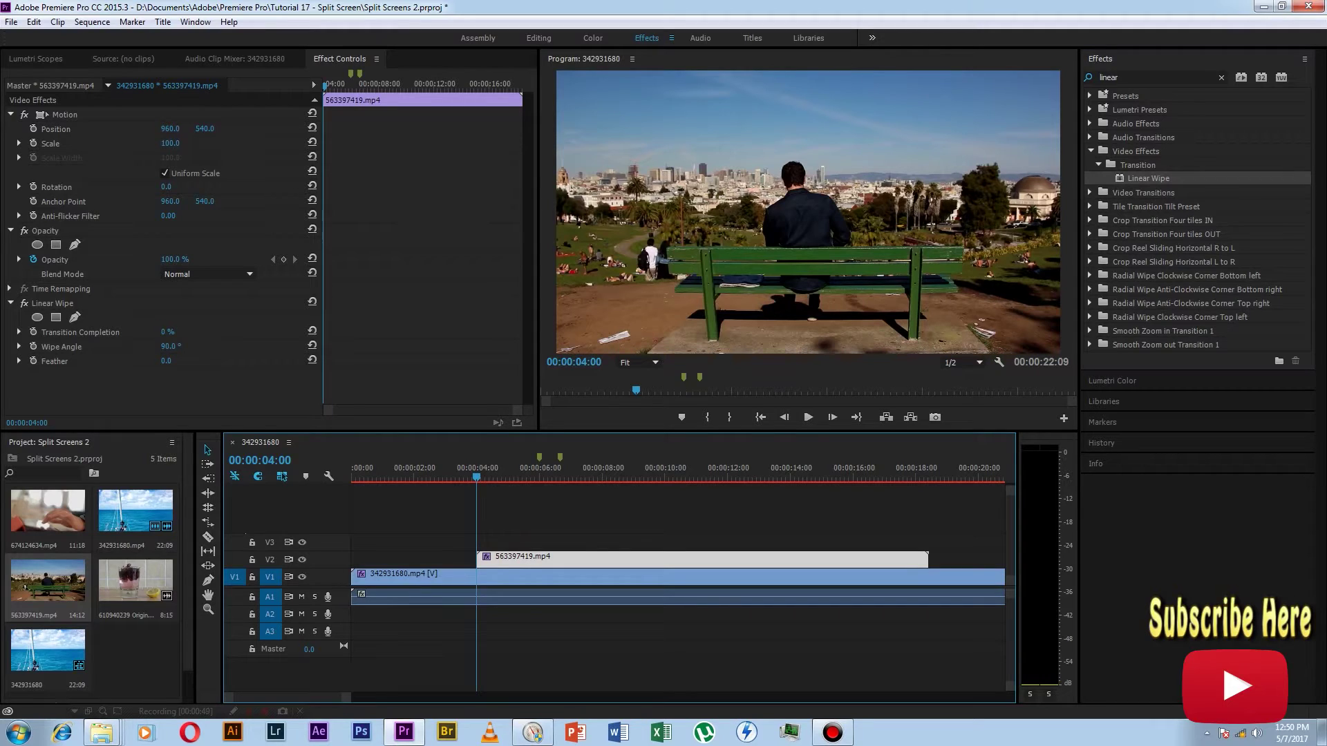
{"action": "left_click_drag", "start_coordinate": [166, 332], "coordinate": [219, 331]}
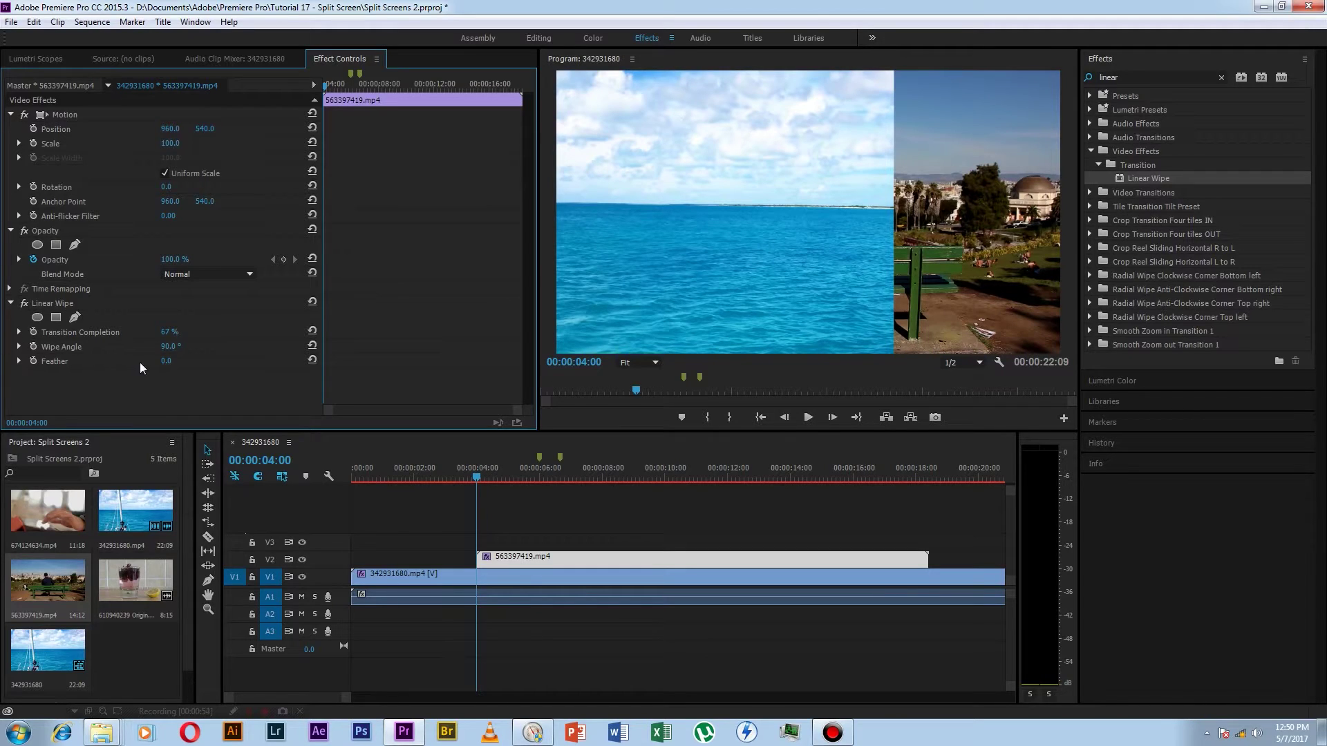
{"action": "left_click", "coordinate": [177, 346]}
{"action": "type", "text": "110"}
{"action": "key", "text": "Return"}
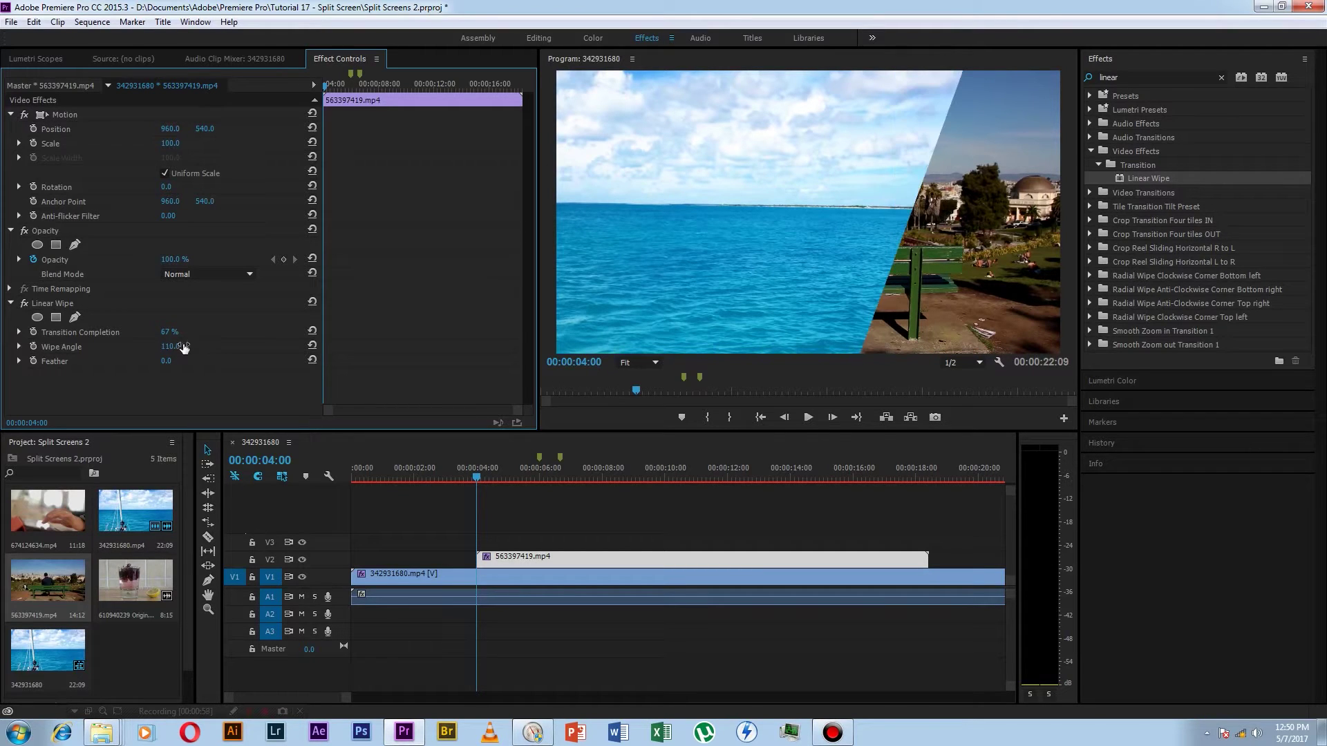
{"action": "left_click_drag", "start_coordinate": [162, 335], "coordinate": [185, 336]}
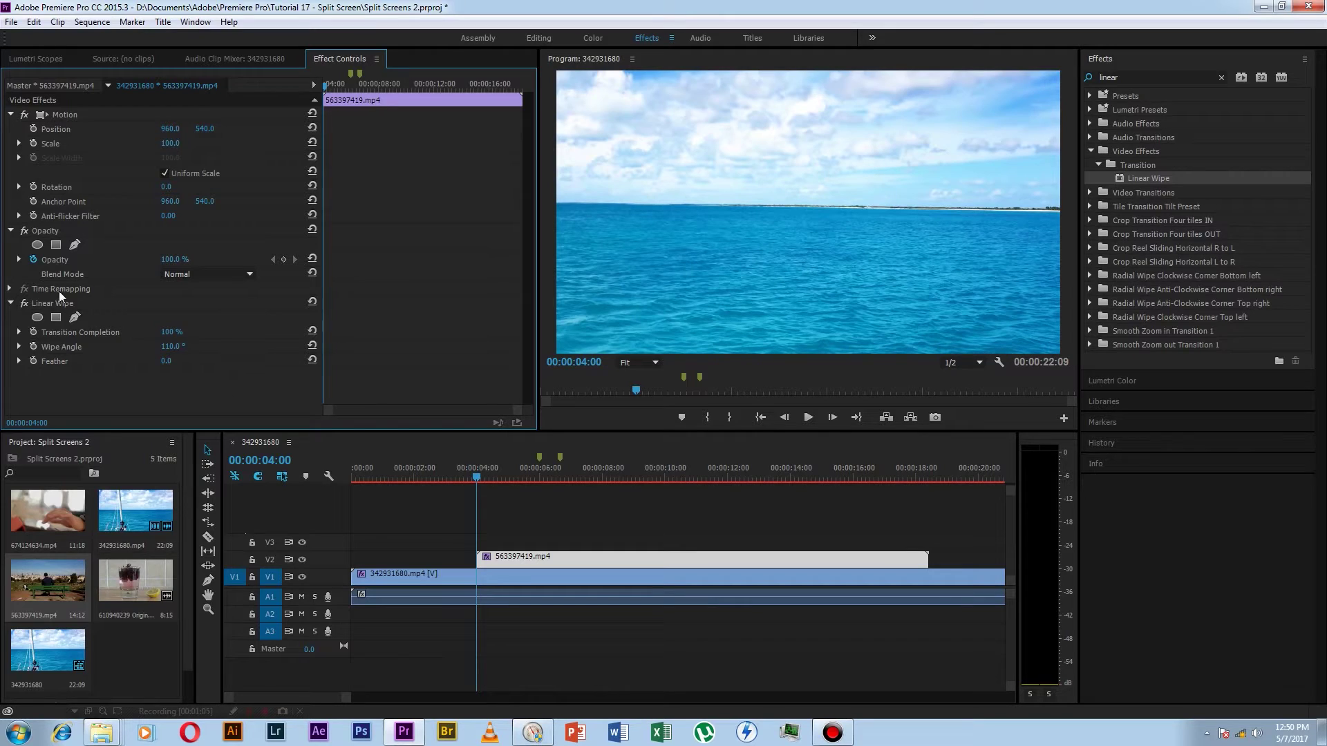
{"action": "left_click", "coordinate": [34, 333]}
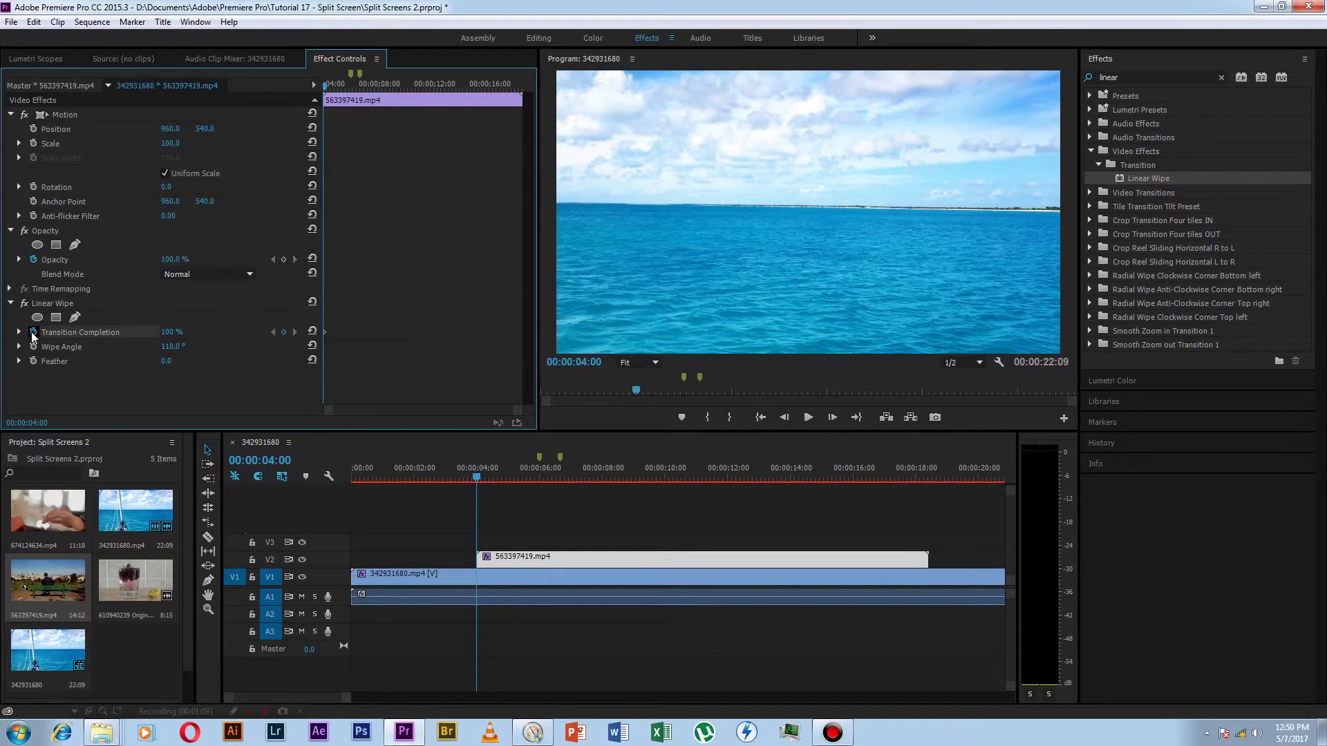
{"action": "left_click", "coordinate": [33, 332]}
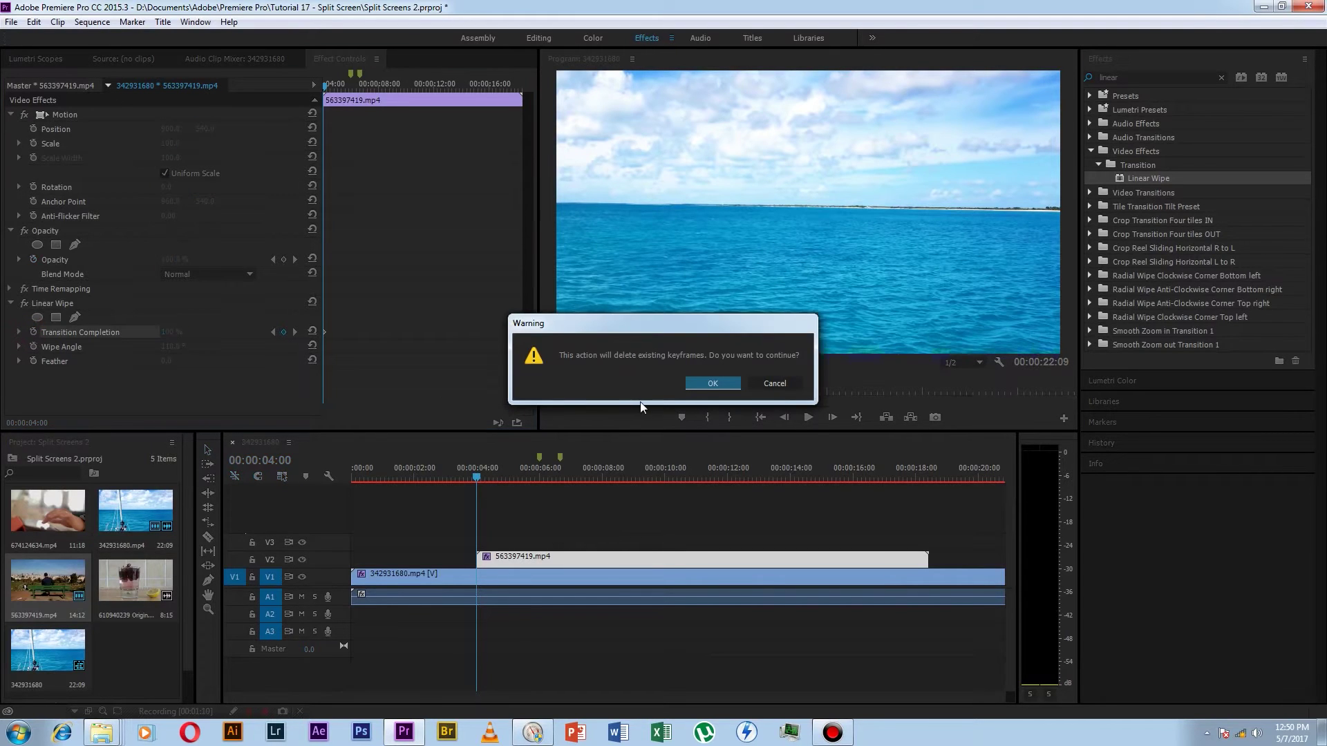
{"action": "left_click", "coordinate": [708, 382]}
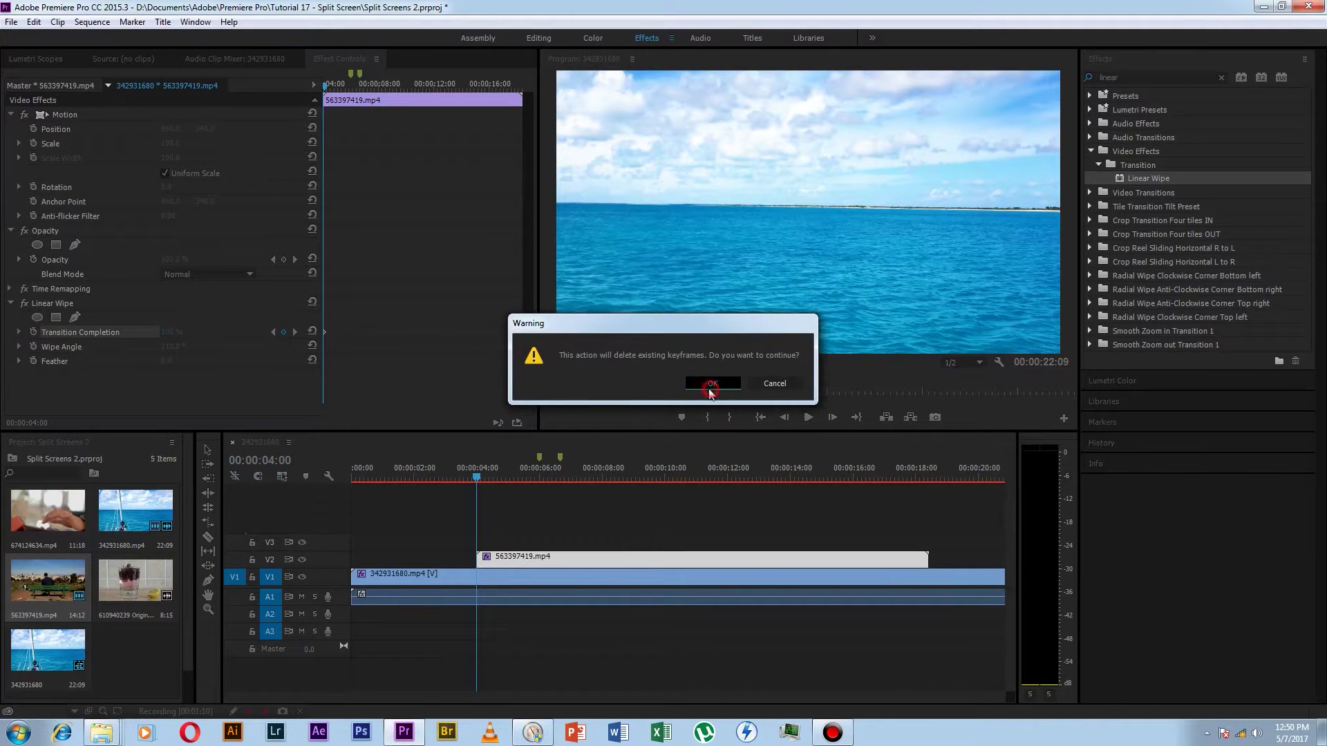
Bring the V2 clip's Transition Completion to 58% and shift its horizontal position to about 1603
{"action": "left_click", "coordinate": [170, 332]}
{"action": "type", "text": "52"}
{"action": "key", "text": "Return"}
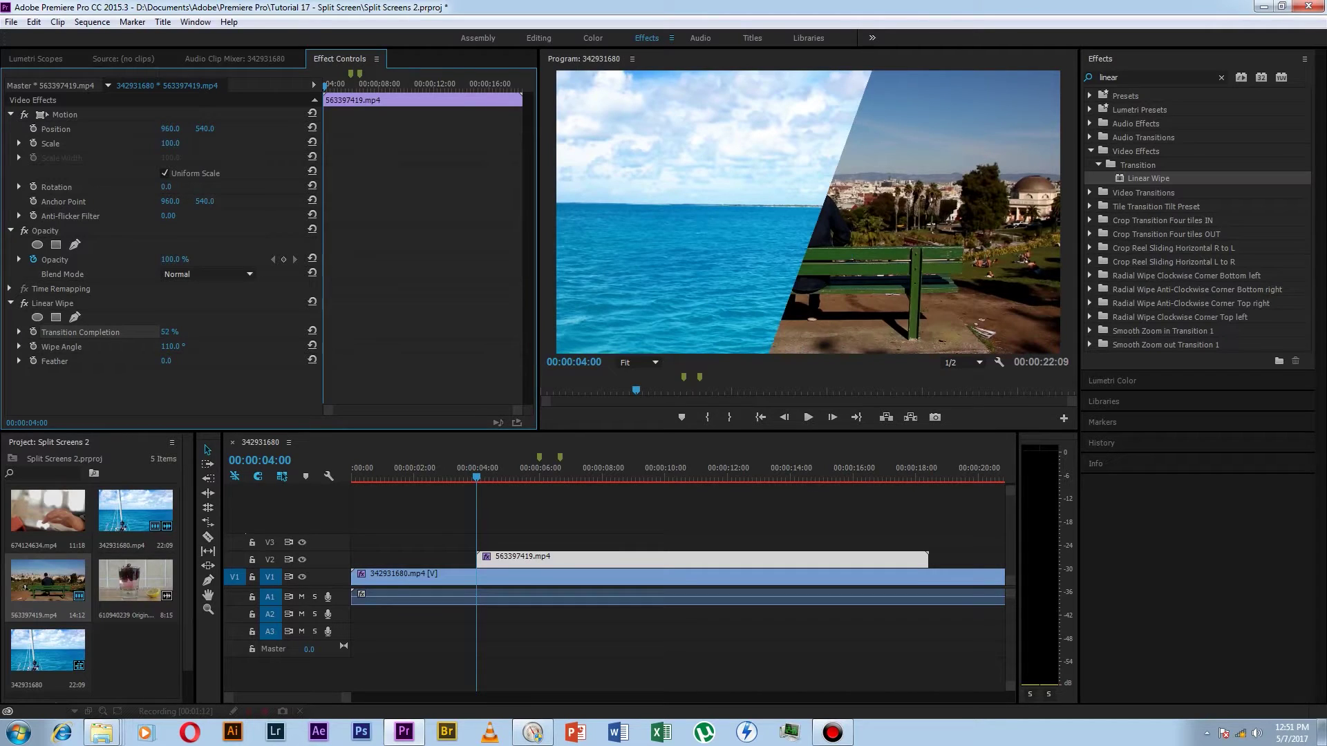
{"action": "left_click_drag", "start_coordinate": [169, 331], "coordinate": [177, 332]}
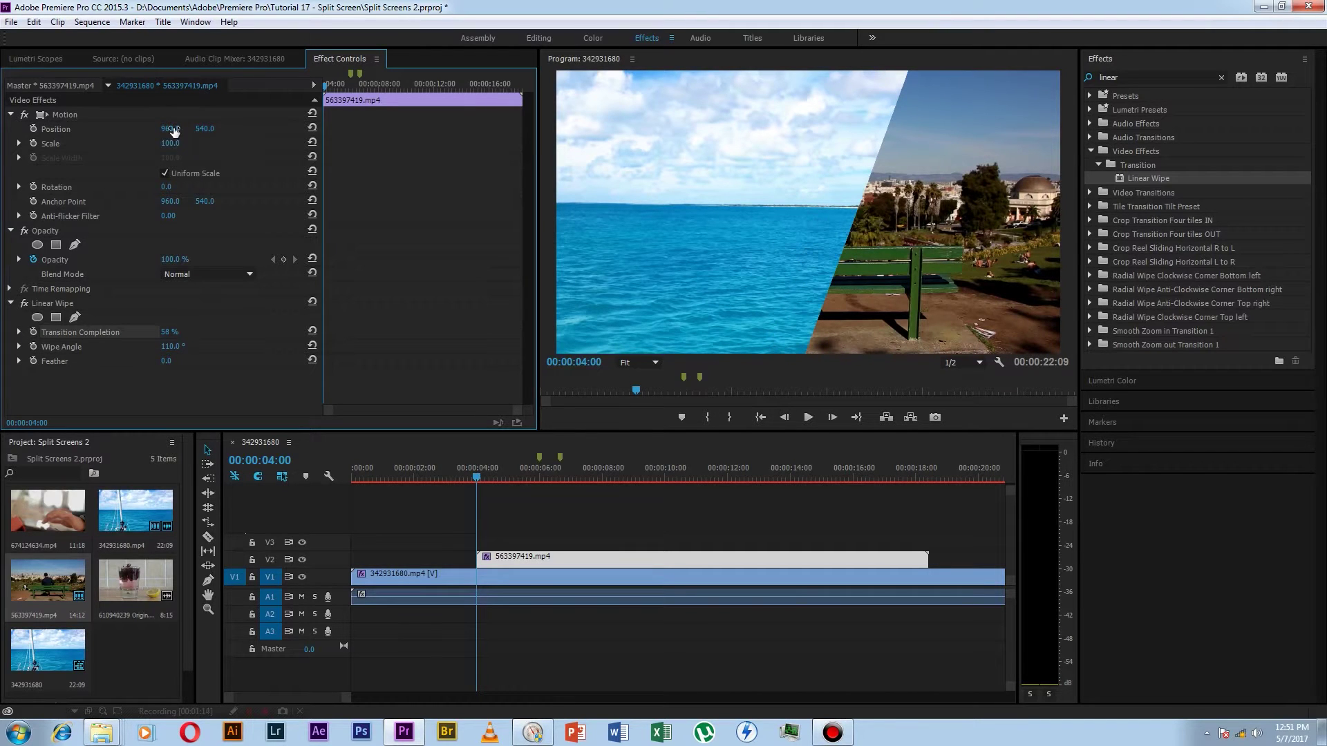
{"action": "left_click_drag", "start_coordinate": [173, 131], "coordinate": [615, 142]}
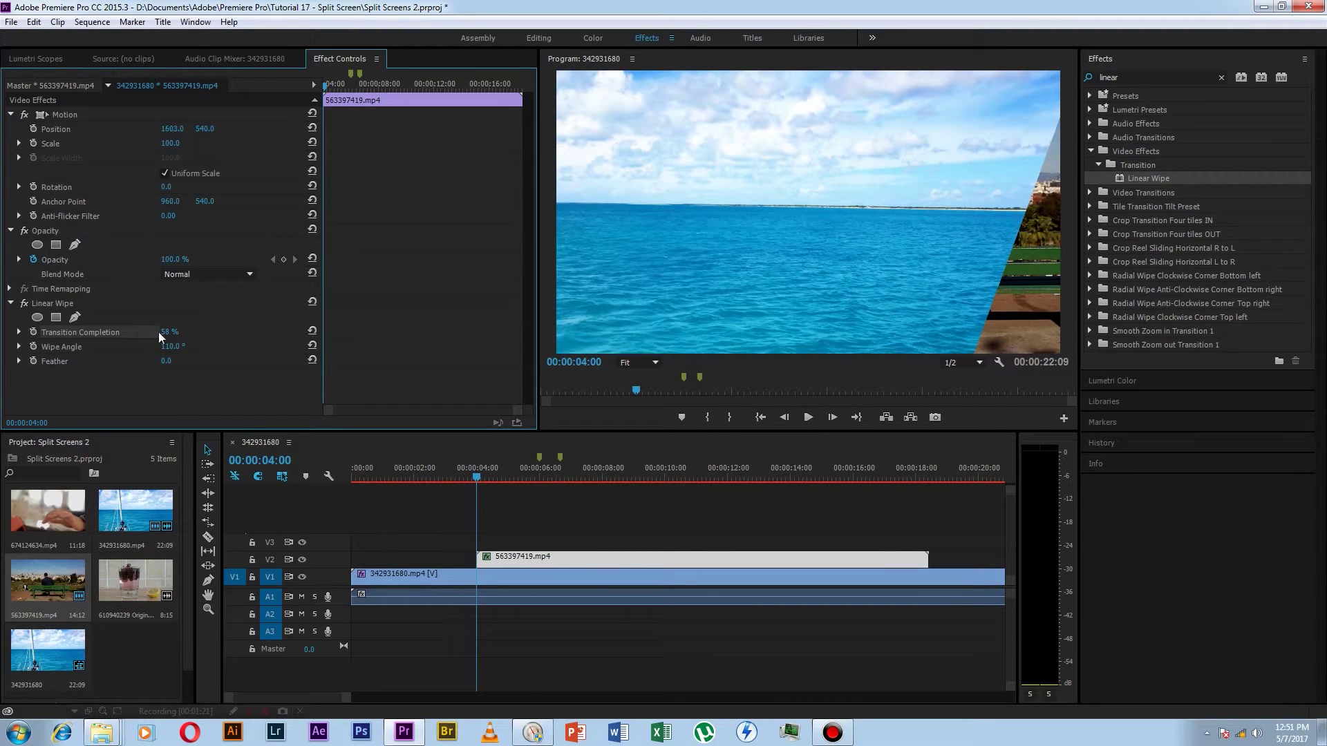
Keyframe the V2 clip's Transition Completion at 72% on 00:00:04:00 and 37% on 00:00:04:20
{"action": "left_click_drag", "start_coordinate": [167, 336], "coordinate": [216, 336]}
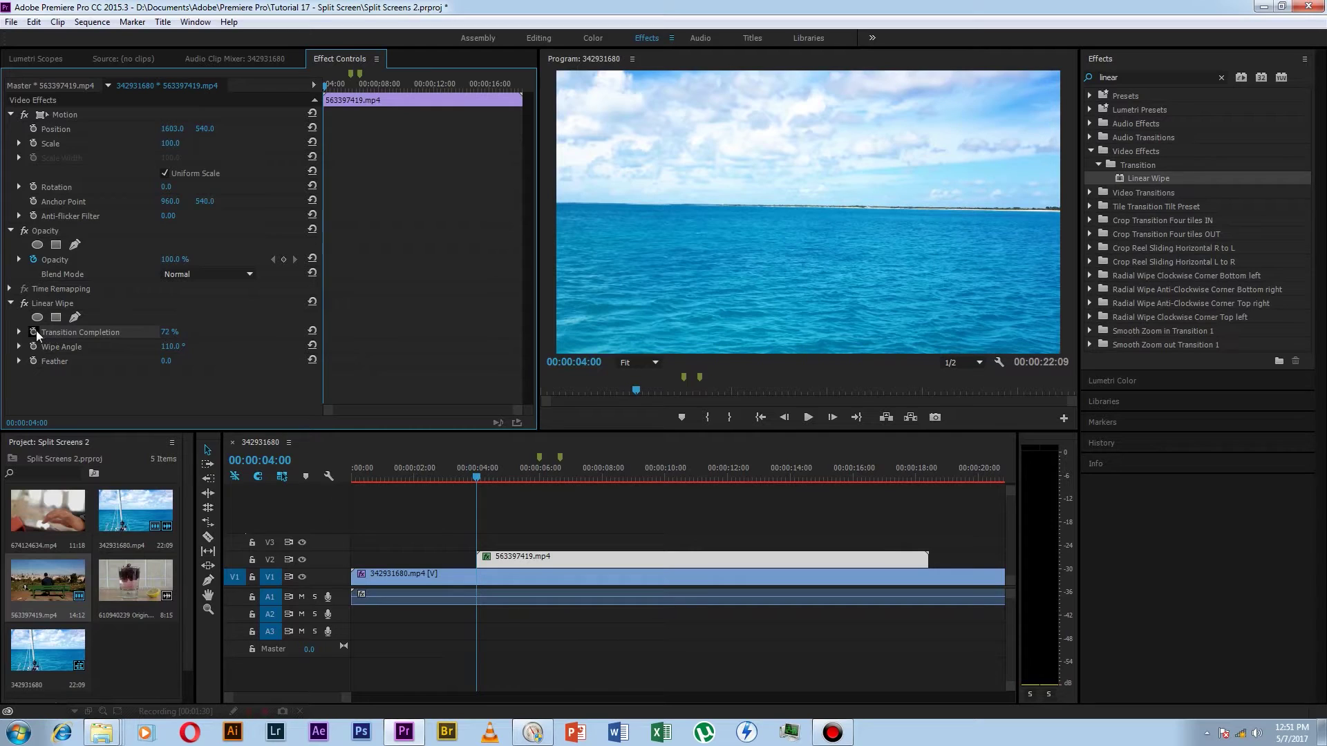
{"action": "left_click", "coordinate": [34, 331]}
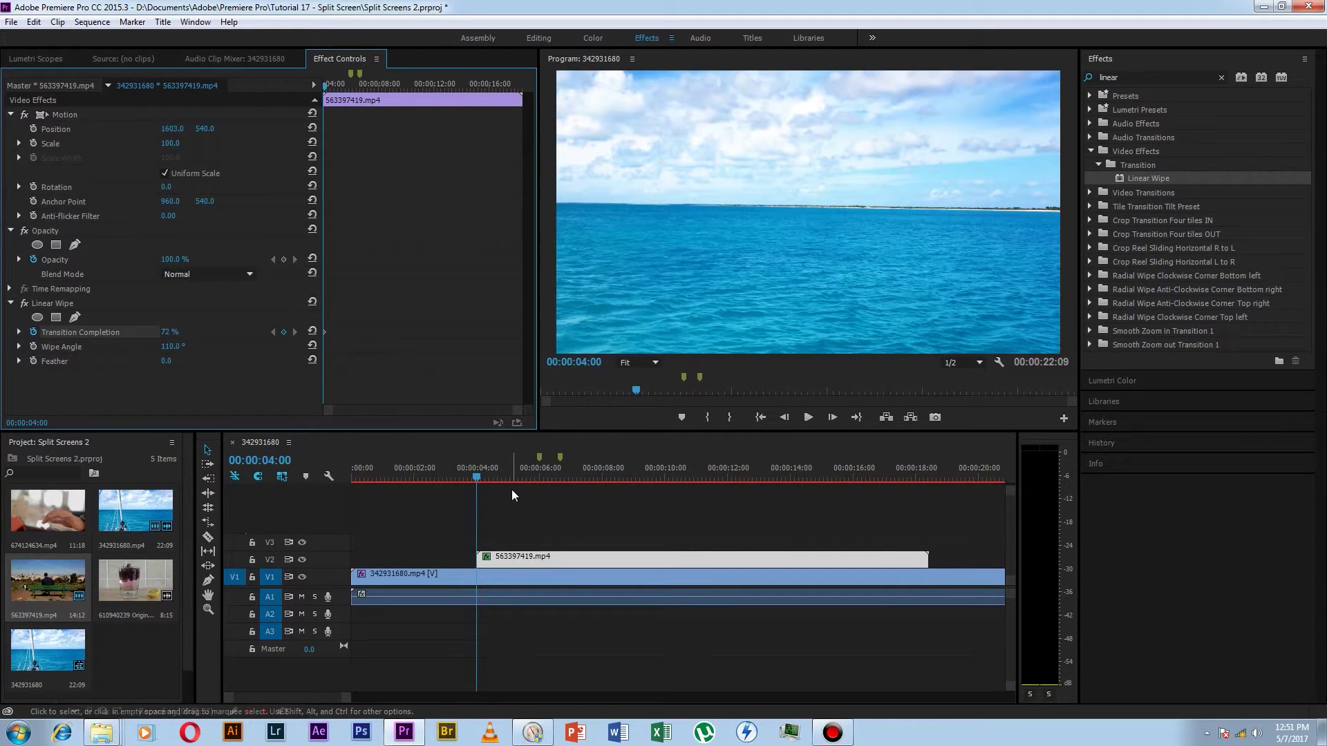
{"action": "key", "text": "space"}
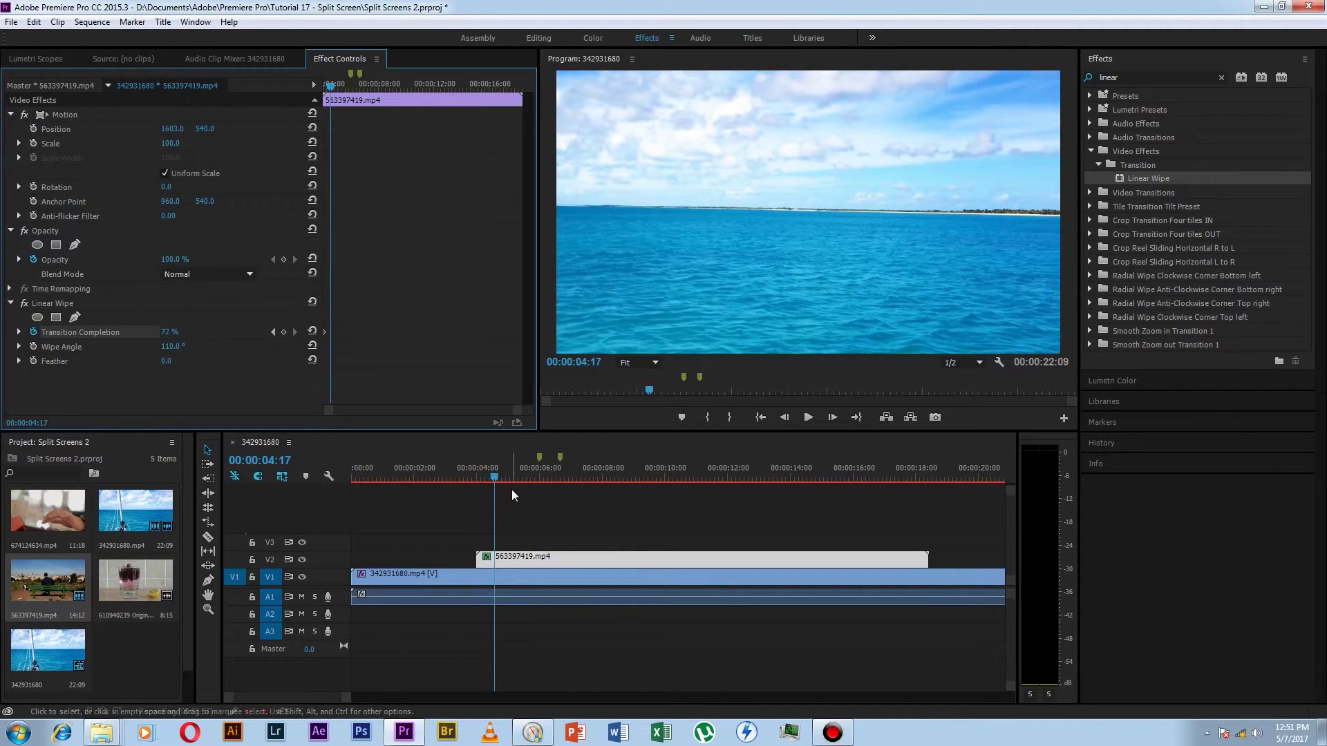
{"action": "left_click", "coordinate": [284, 332]}
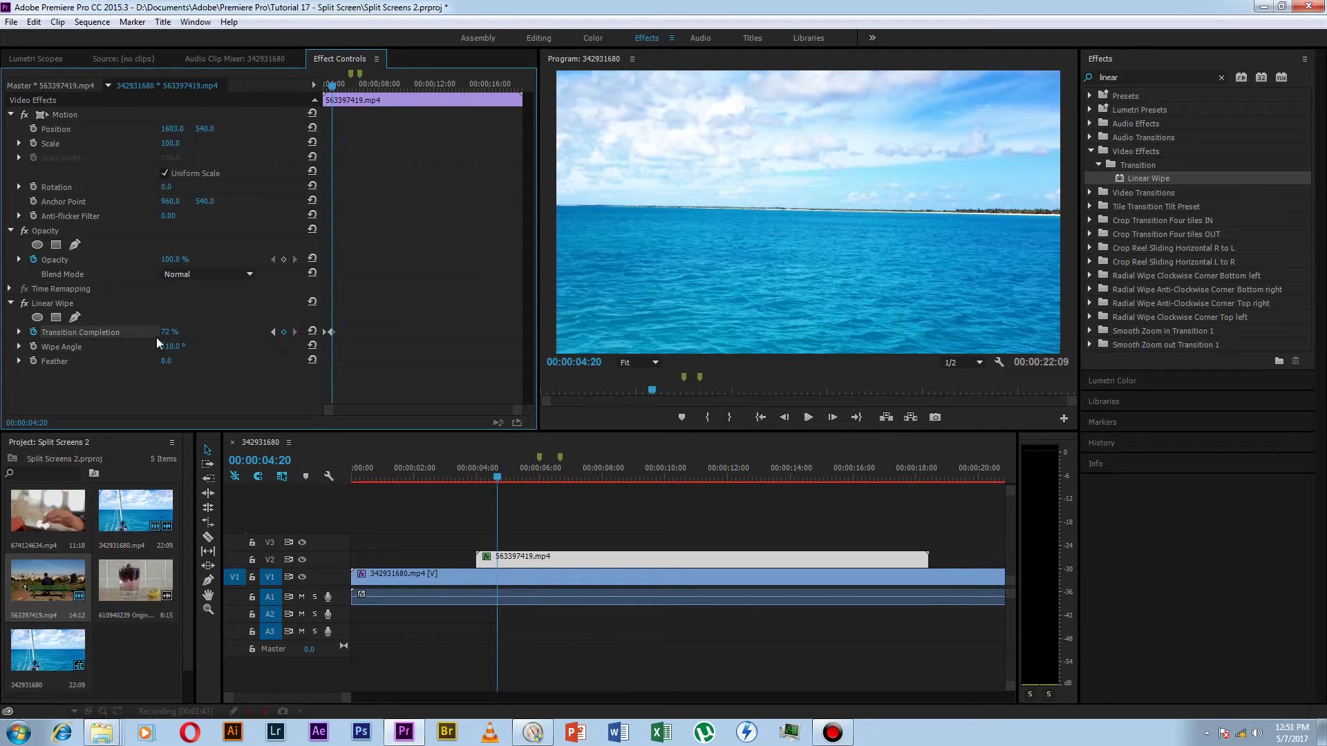
{"action": "left_click_drag", "start_coordinate": [171, 336], "coordinate": [140, 336]}
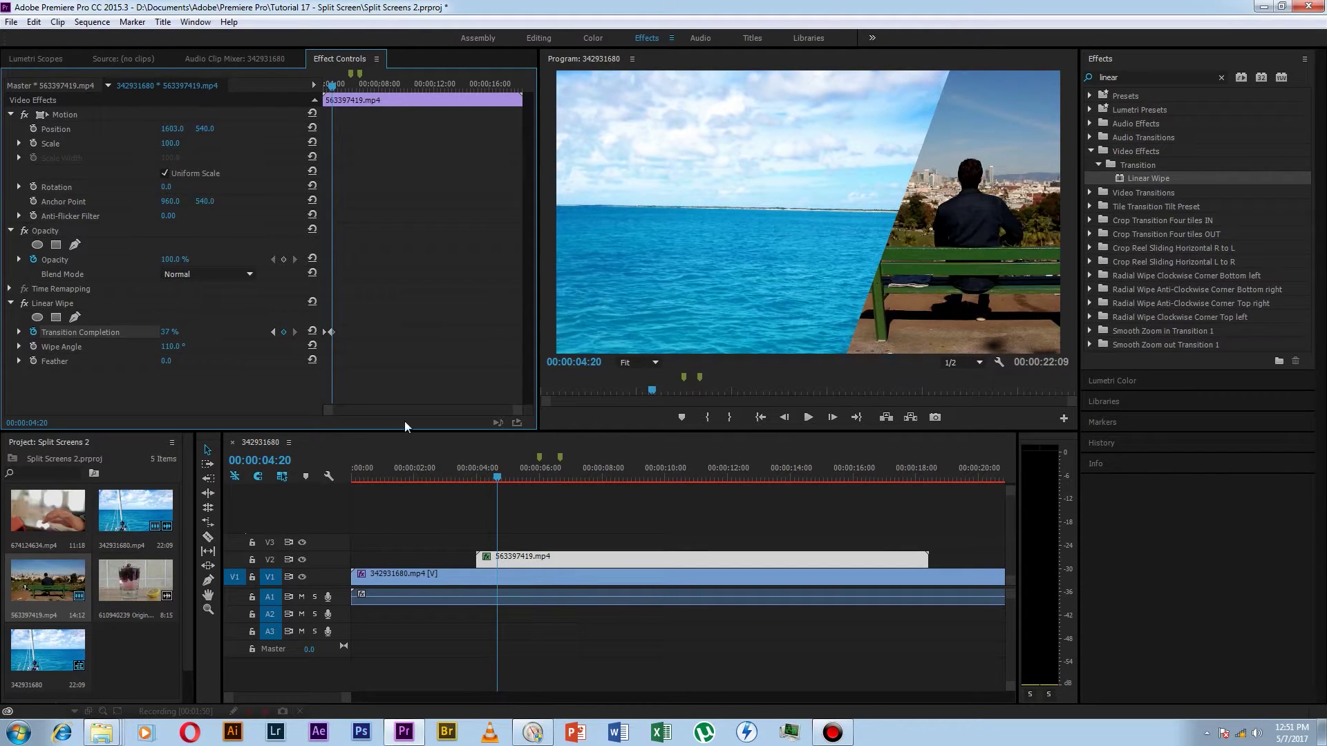
Add a sequence marker at the second wipe keyframe, 00:00:04:20
{"action": "mouse_move", "coordinate": [498, 478]}
{"action": "left_mouse_down"}
{"action": "mouse_move", "coordinate": [471, 478]}
{"action": "mouse_move", "coordinate": [502, 477]}
{"action": "left_mouse_up"}
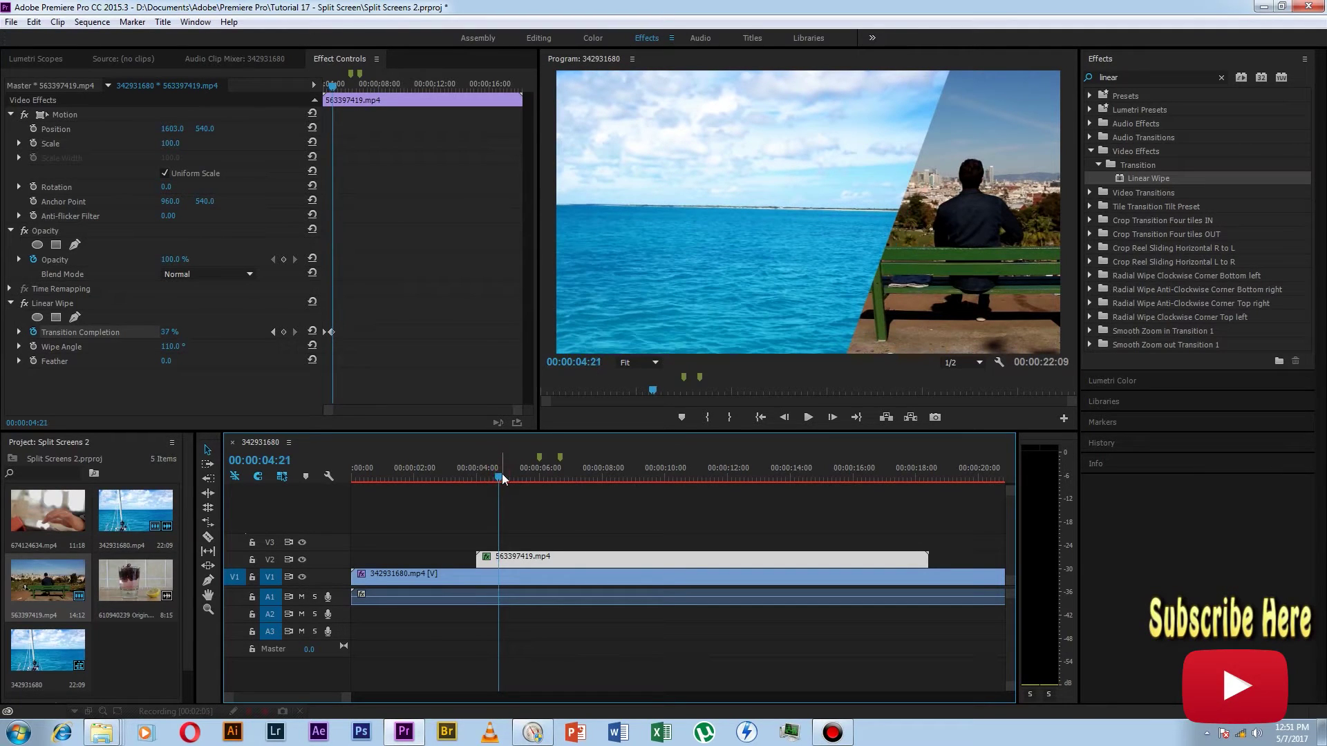
{"action": "key", "text": "Left"}
{"action": "left_click", "coordinate": [682, 418]}
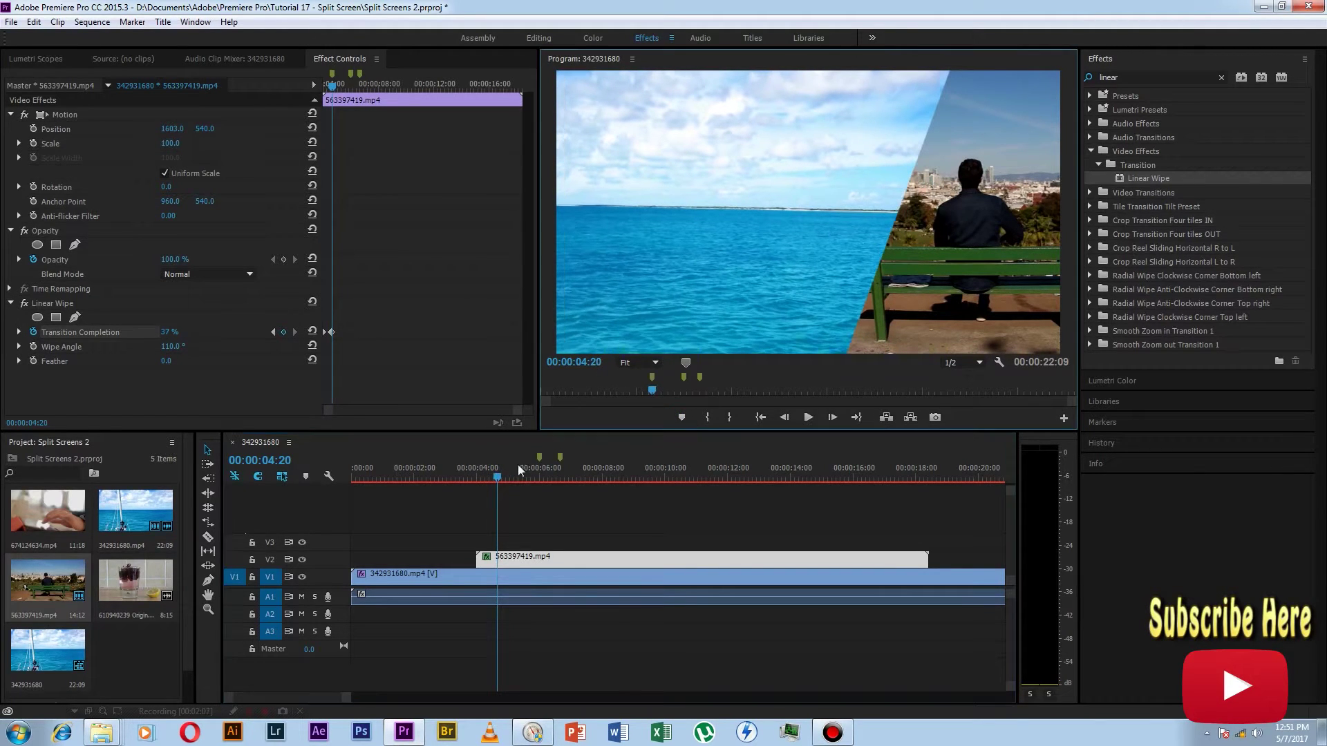
Return the playhead to 00:00:04:00 and add a sequence marker there
{"action": "left_click", "coordinate": [285, 460]}
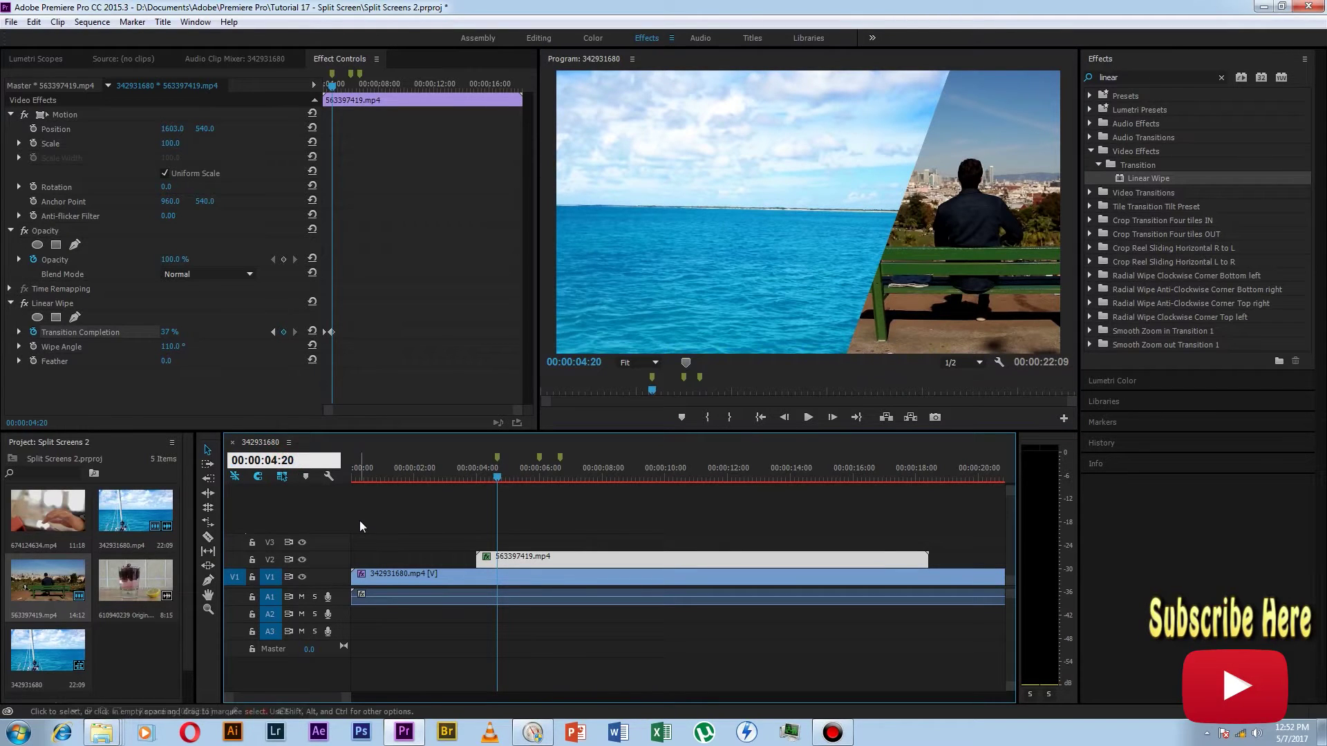
{"action": "key", "text": "BackSpace"}
{"action": "key", "text": "BackSpace"}
{"action": "type", "text": "00"}
{"action": "key", "text": "Return"}
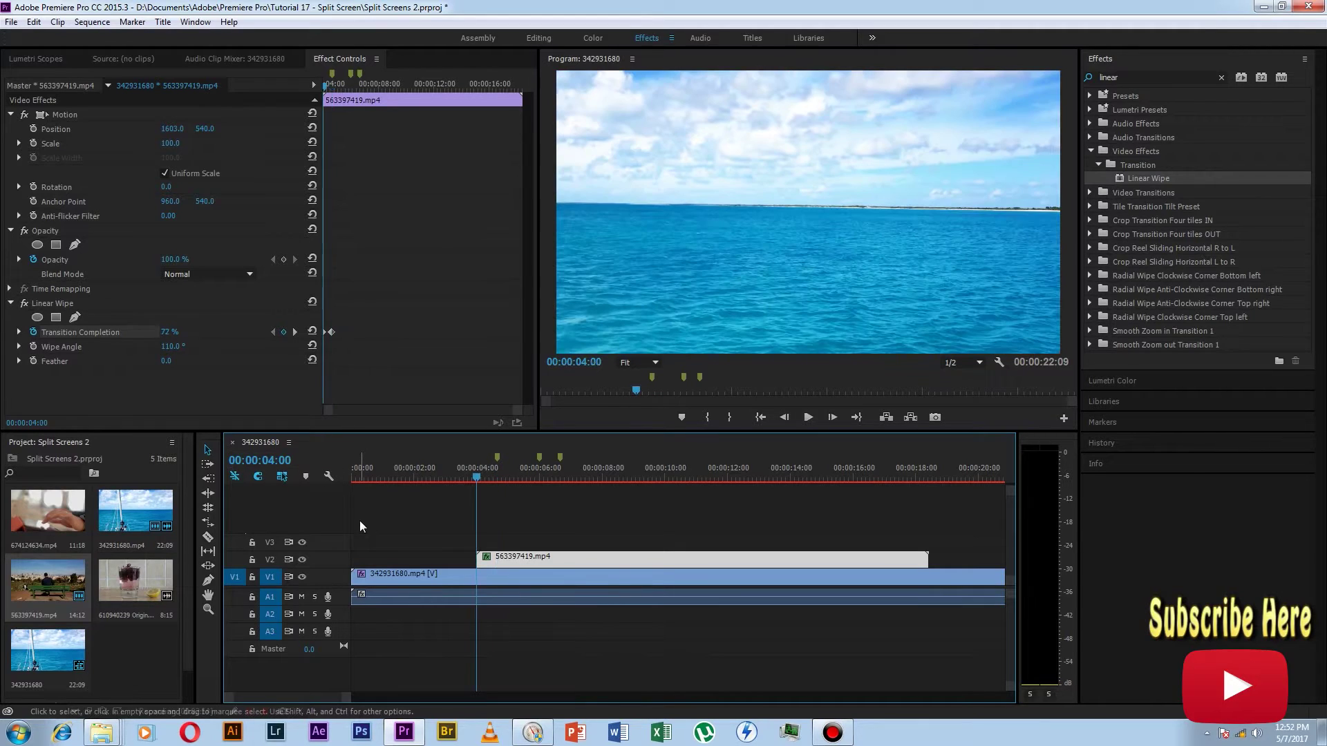
{"action": "left_click", "coordinate": [682, 418]}
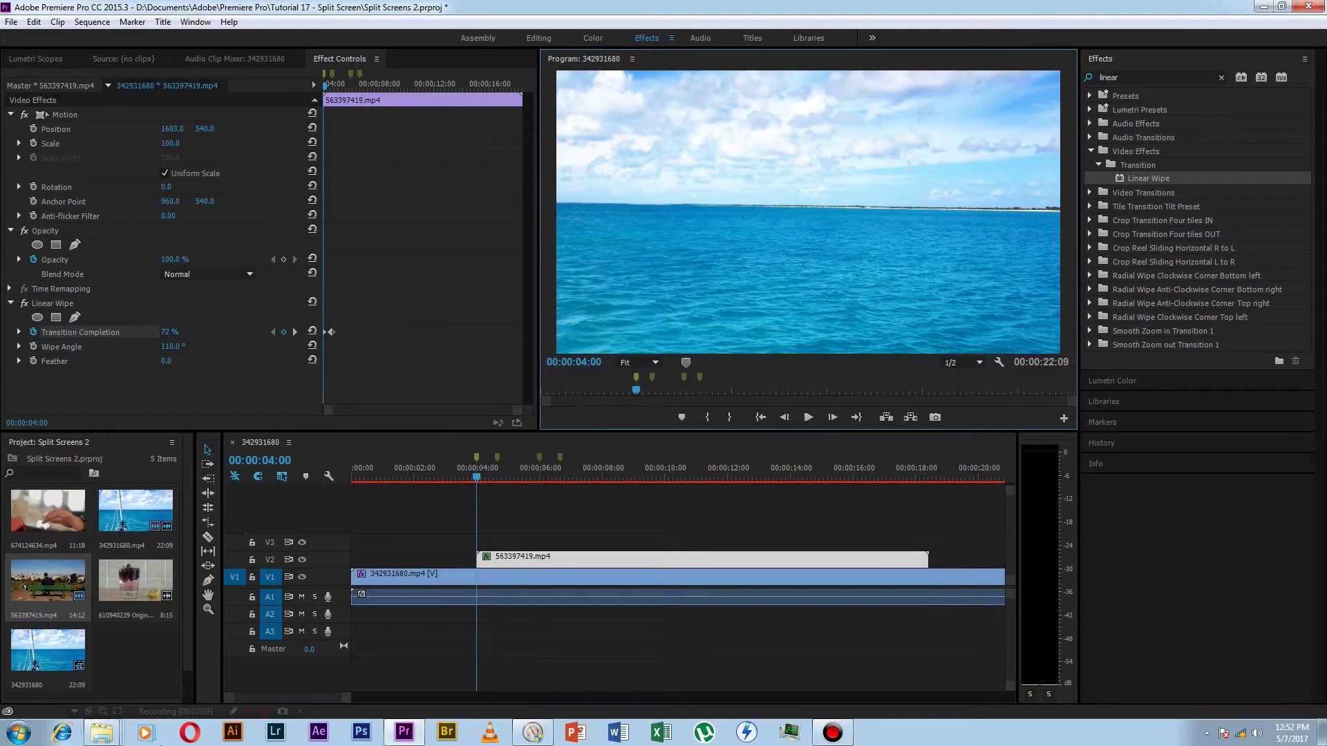
Set the V1 clip's Linear Wipe angle to -70° and leave its Transition Completion at 0%, previewing the wipe at 00:00:04:01
{"action": "left_click", "coordinate": [512, 579]}
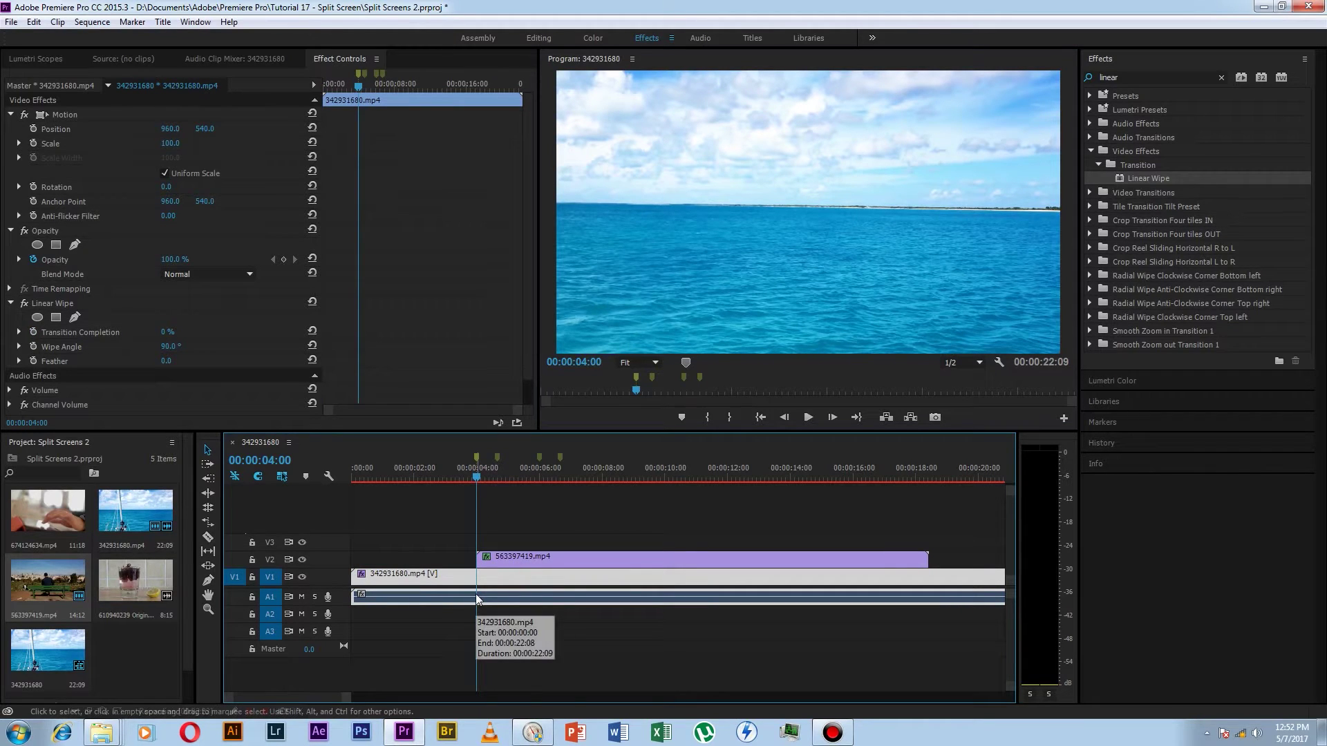
{"action": "key", "text": "Right"}
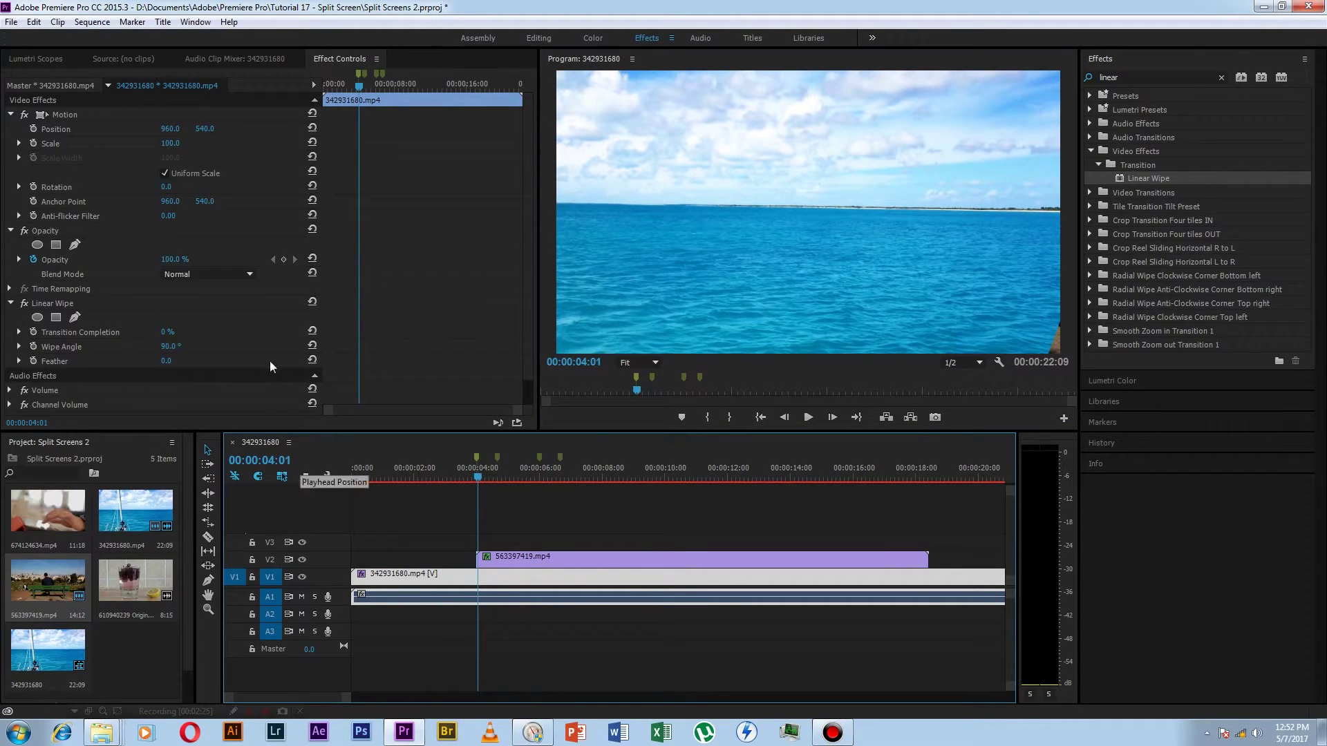
{"action": "left_click_drag", "start_coordinate": [168, 332], "coordinate": [209, 331]}
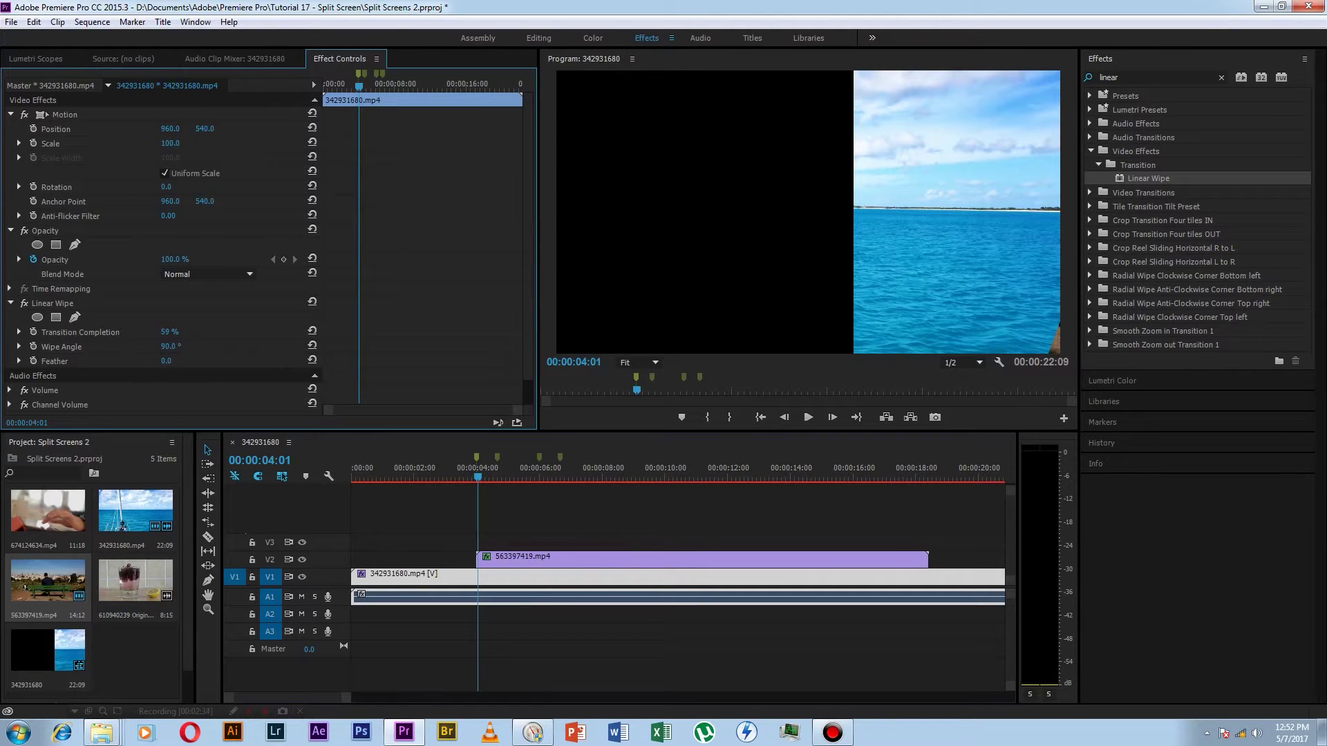
{"action": "left_click", "coordinate": [170, 346]}
{"action": "type", "text": "-70"}
{"action": "key", "text": "Return"}
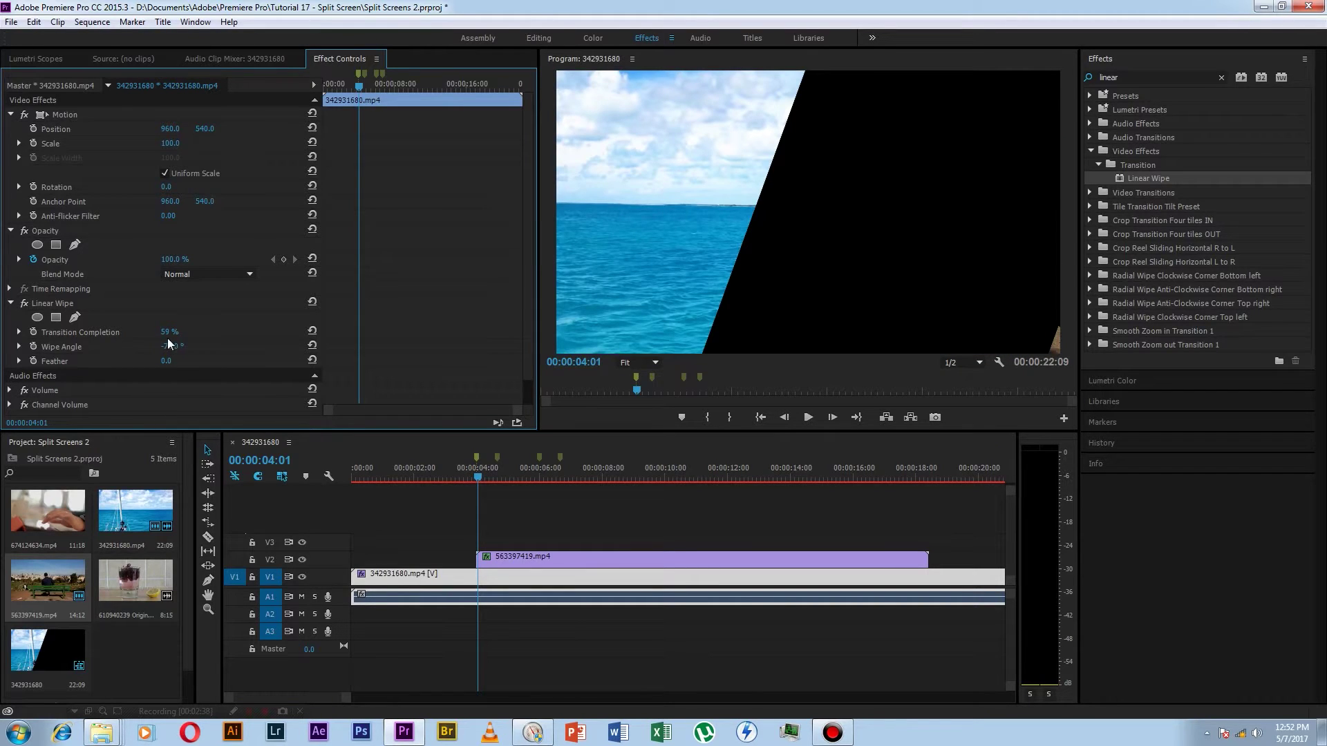
{"action": "left_click_drag", "start_coordinate": [168, 333], "coordinate": [129, 333]}
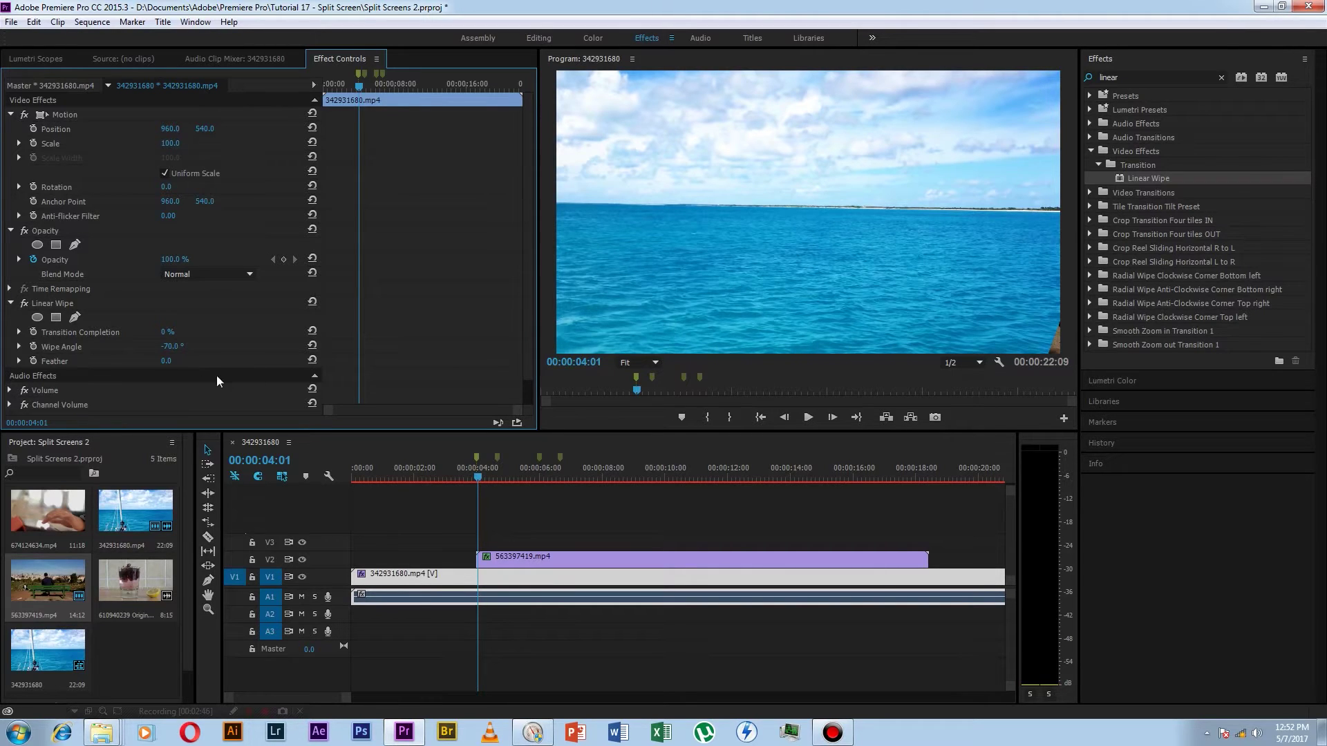
Keyframe the V1 clip's Transition Completion at 0% on 00:00:04:00 and 3% on 00:00:04:01, and advance to 00:00:04:02
{"action": "key", "text": "Left"}
{"action": "left_click", "coordinate": [33, 331]}
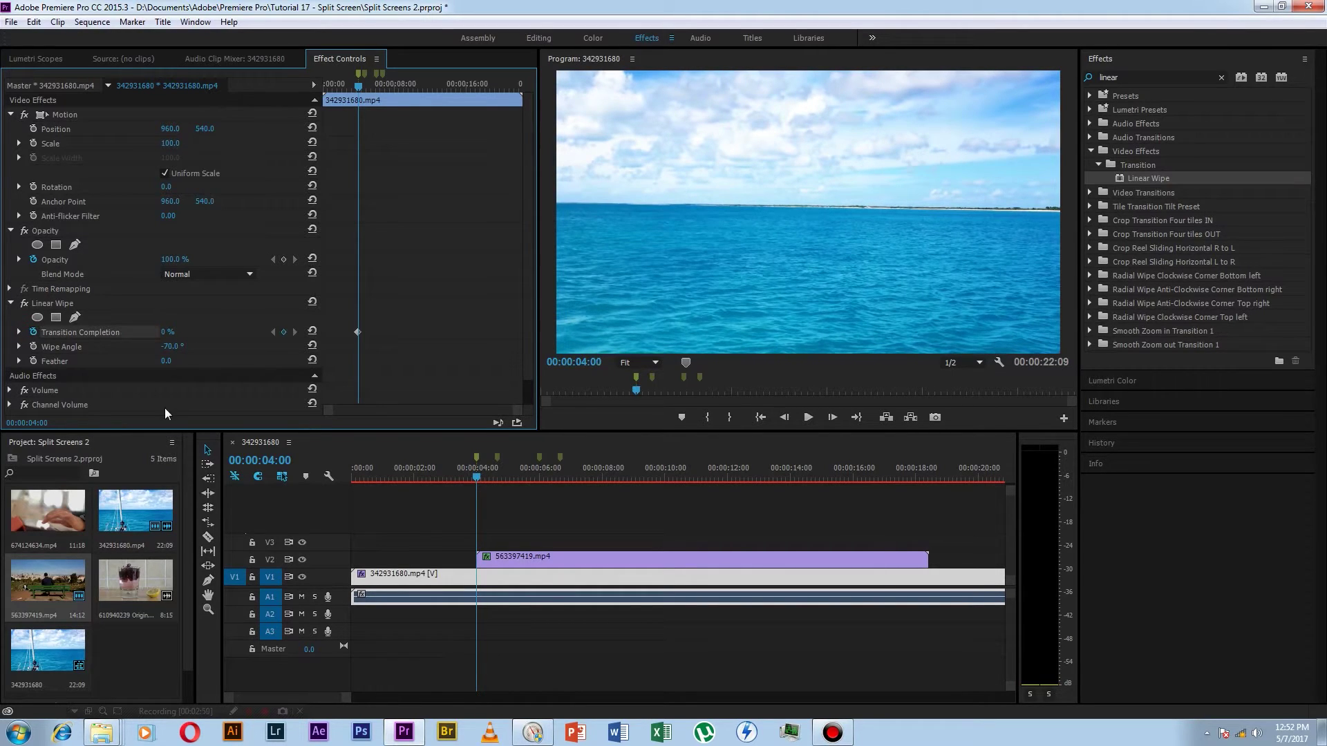
{"action": "key", "text": "Right"}
{"action": "left_click", "coordinate": [176, 333]}
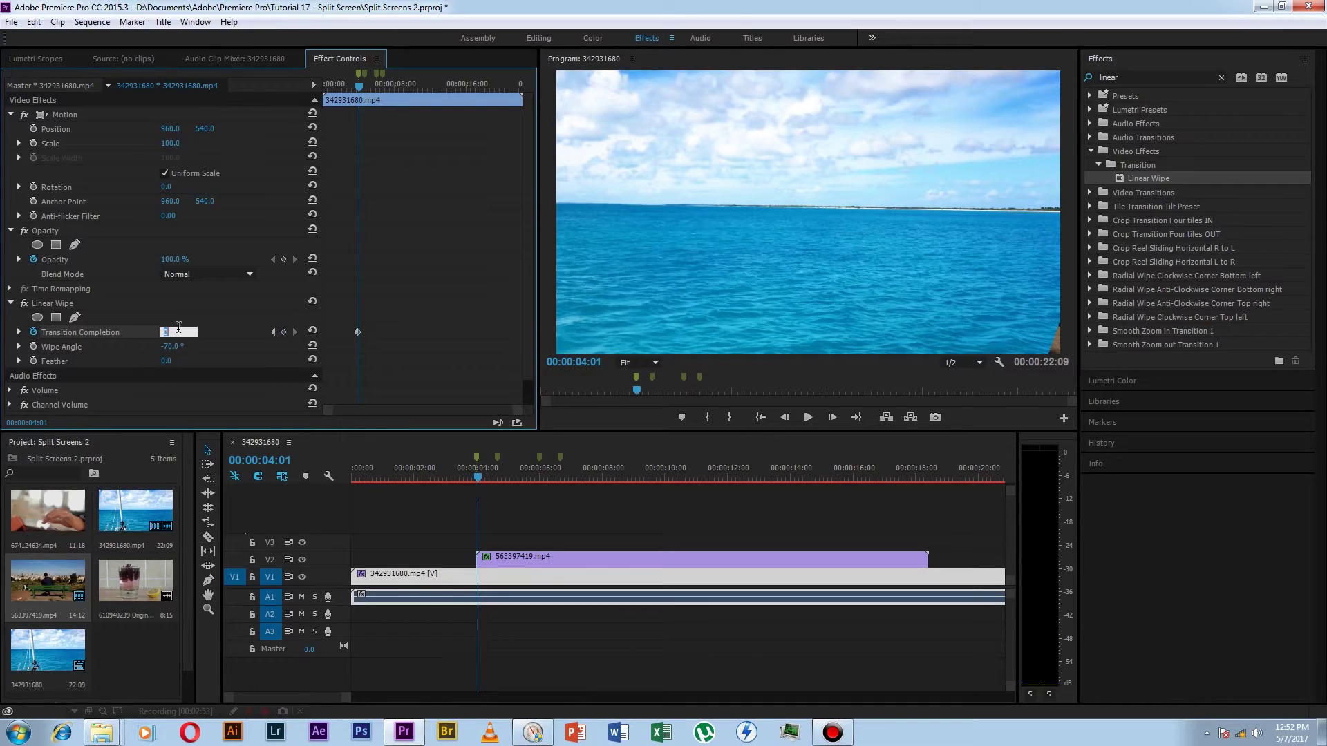
{"action": "type", "text": "2"}
{"action": "key", "text": "Return"}
{"action": "left_click", "coordinate": [179, 332]}
{"action": "type", "text": "3"}
{"action": "key", "text": "Return"}
{"action": "key", "text": "Right"}
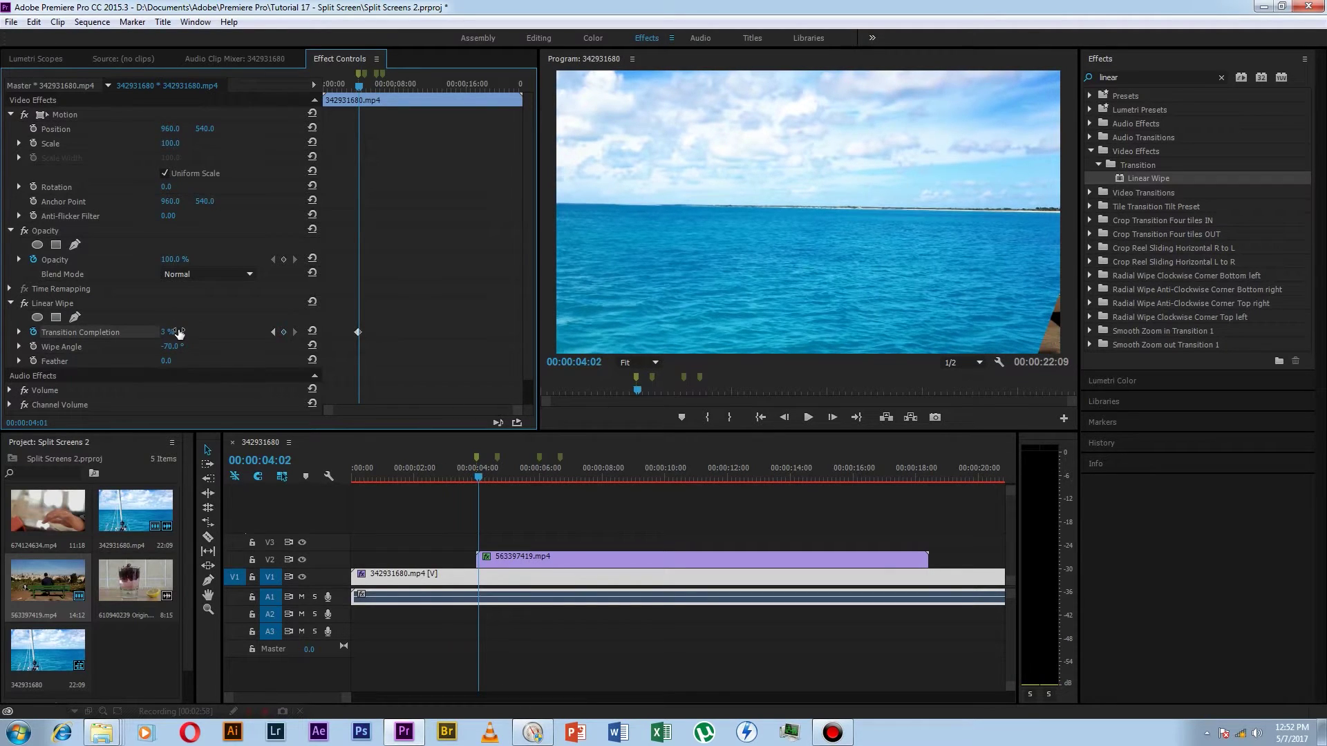
Keyframe the V1 clip's Linear Wipe Transition Completion at 5% on 00:00:04:02
{"action": "left_click", "coordinate": [178, 332]}
{"action": "type", "text": "4"}
{"action": "key", "text": "BackSpace"}
{"action": "type", "text": "5"}
{"action": "key", "text": "Return"}
{"action": "left_click", "coordinate": [179, 332]}
Continue frame by frame, keyframing the V1 clip's Transition Completion at 7% on 00:00:04:03 and 9% on 00:00:04:04
{"action": "left_click", "coordinate": [833, 417]}
{"action": "left_click", "coordinate": [165, 336]}
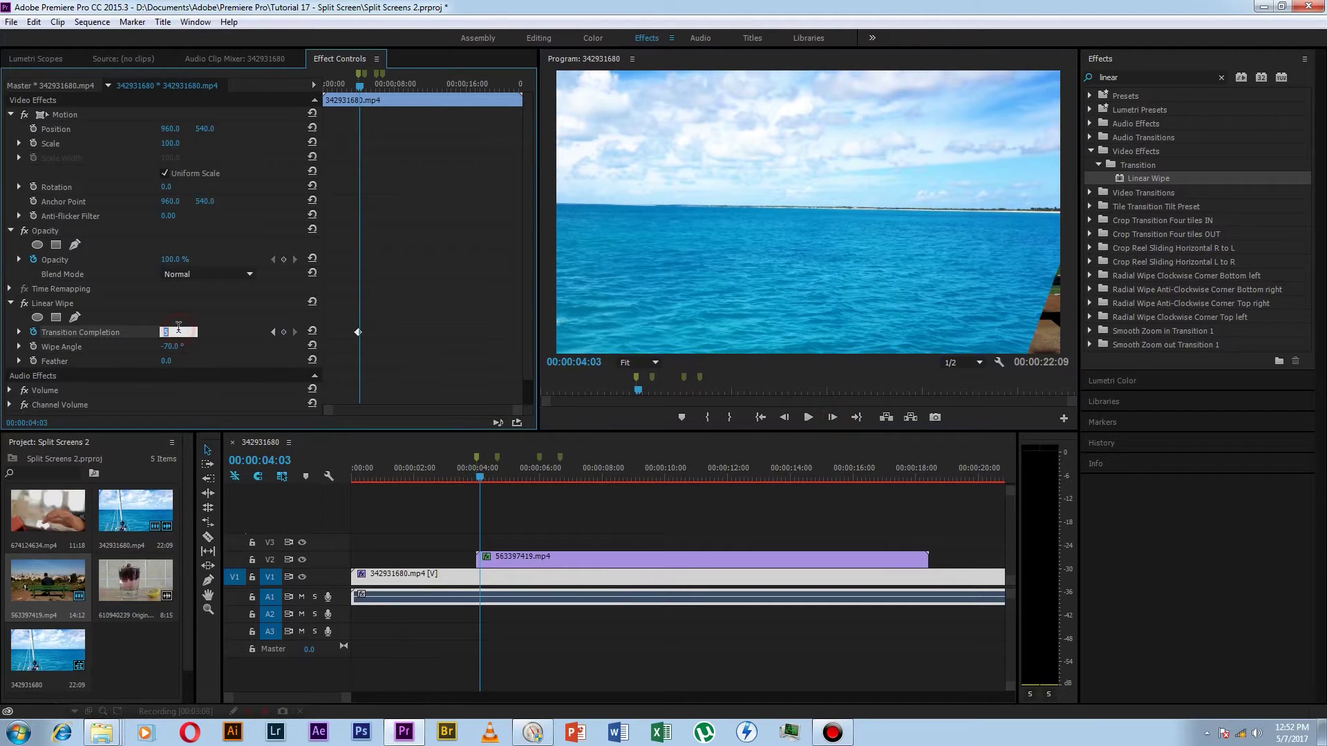
{"action": "type", "text": "7"}
{"action": "key", "text": "Return"}
{"action": "key", "text": "Right"}
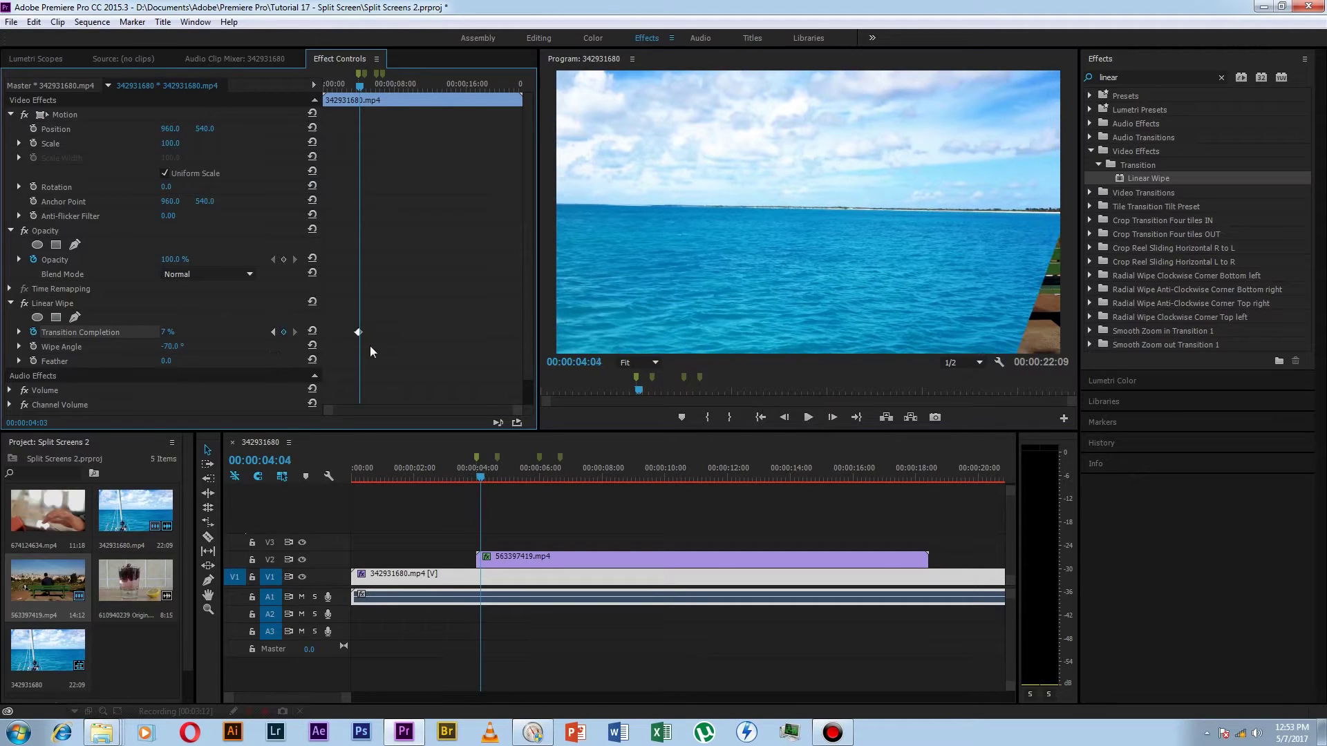
{"action": "left_click", "coordinate": [173, 331]}
{"action": "type", "text": "9"}
{"action": "key", "text": "Return"}
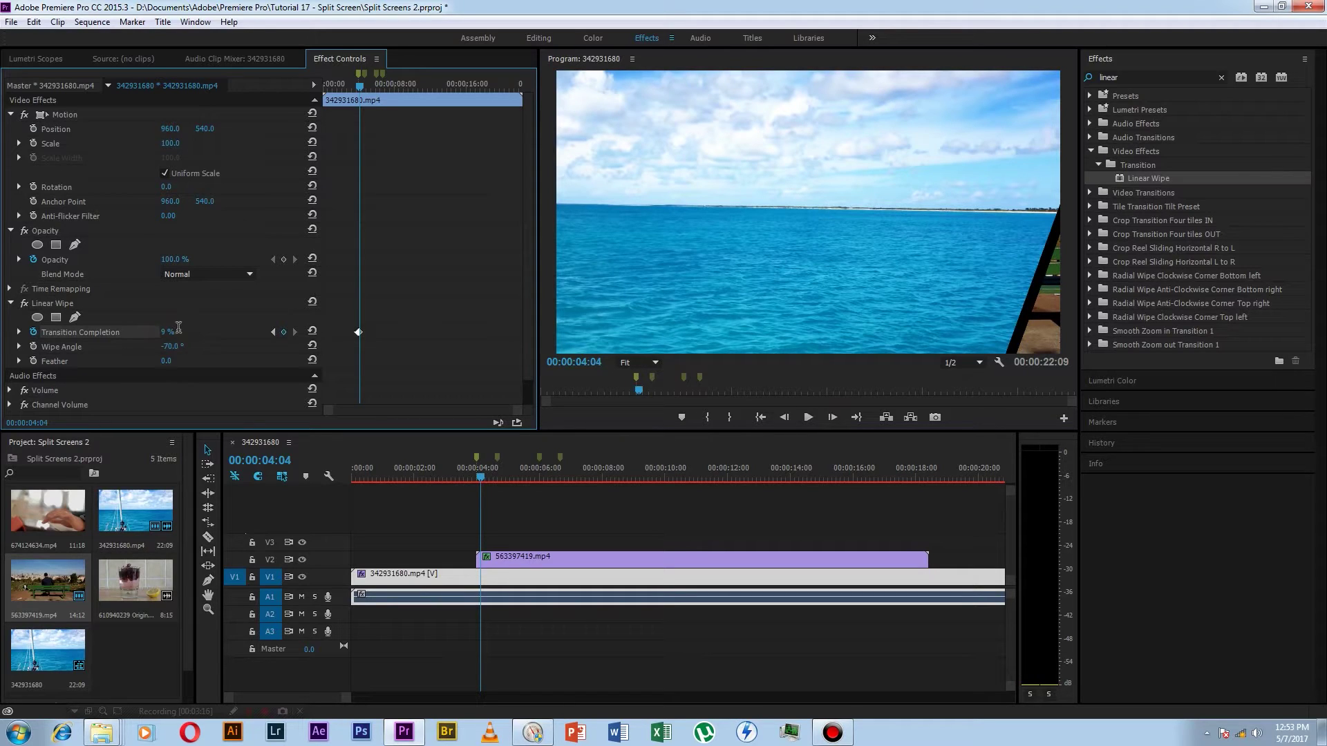
Advance to 00:00:04:05 and keyframe the V1 clip's Transition Completion at 11%, comparing it with 10%
{"action": "left_click", "coordinate": [182, 332]}
{"action": "key", "text": "Right"}
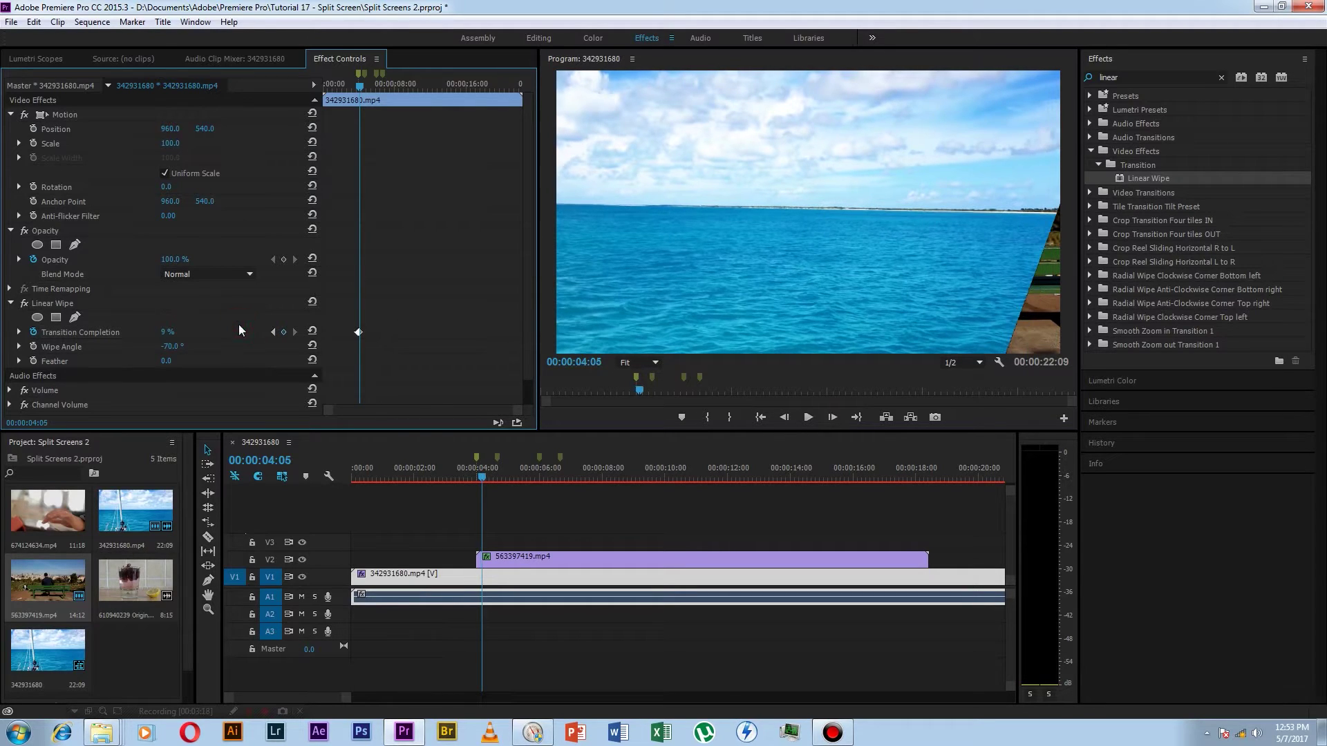
{"action": "left_click", "coordinate": [178, 328]}
{"action": "type", "text": "10"}
{"action": "type", "text": "11"}
{"action": "key", "text": "Return"}
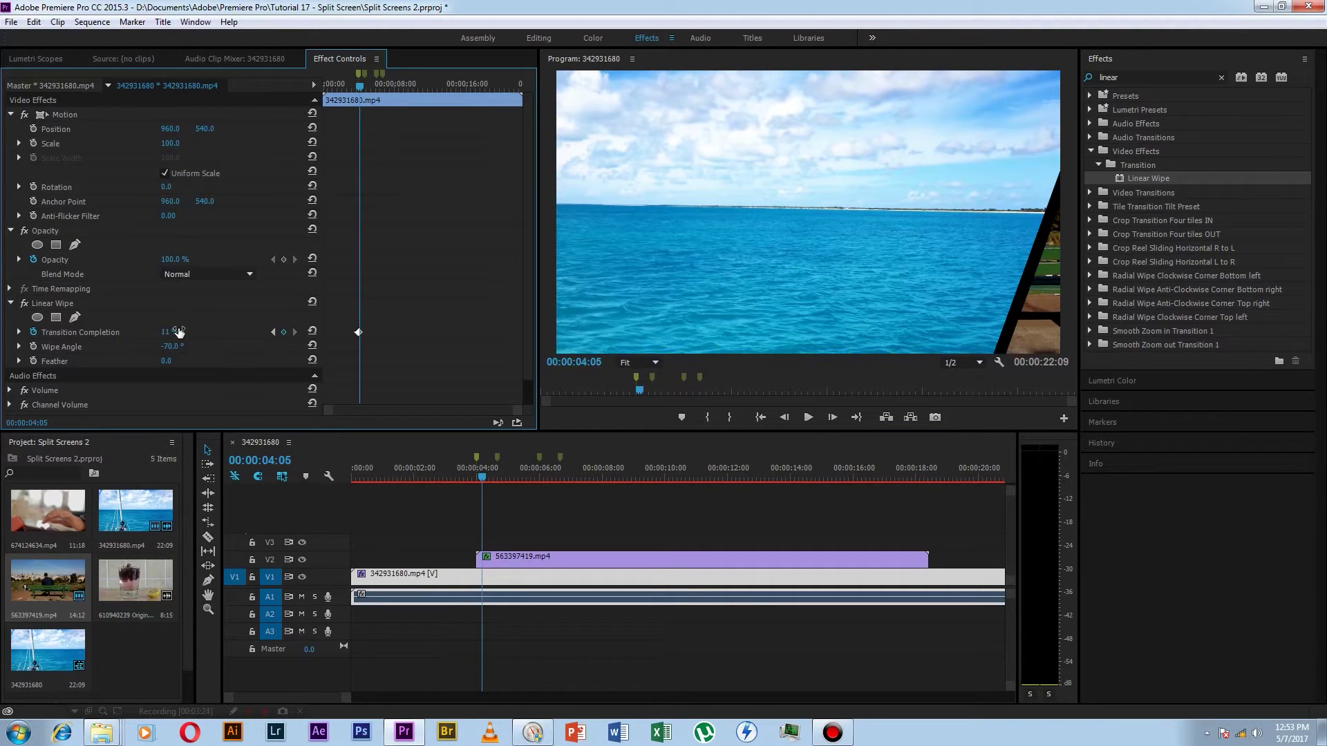
{"action": "left_click", "coordinate": [178, 332]}
{"action": "type", "text": "10"}
{"action": "key", "text": "Return"}
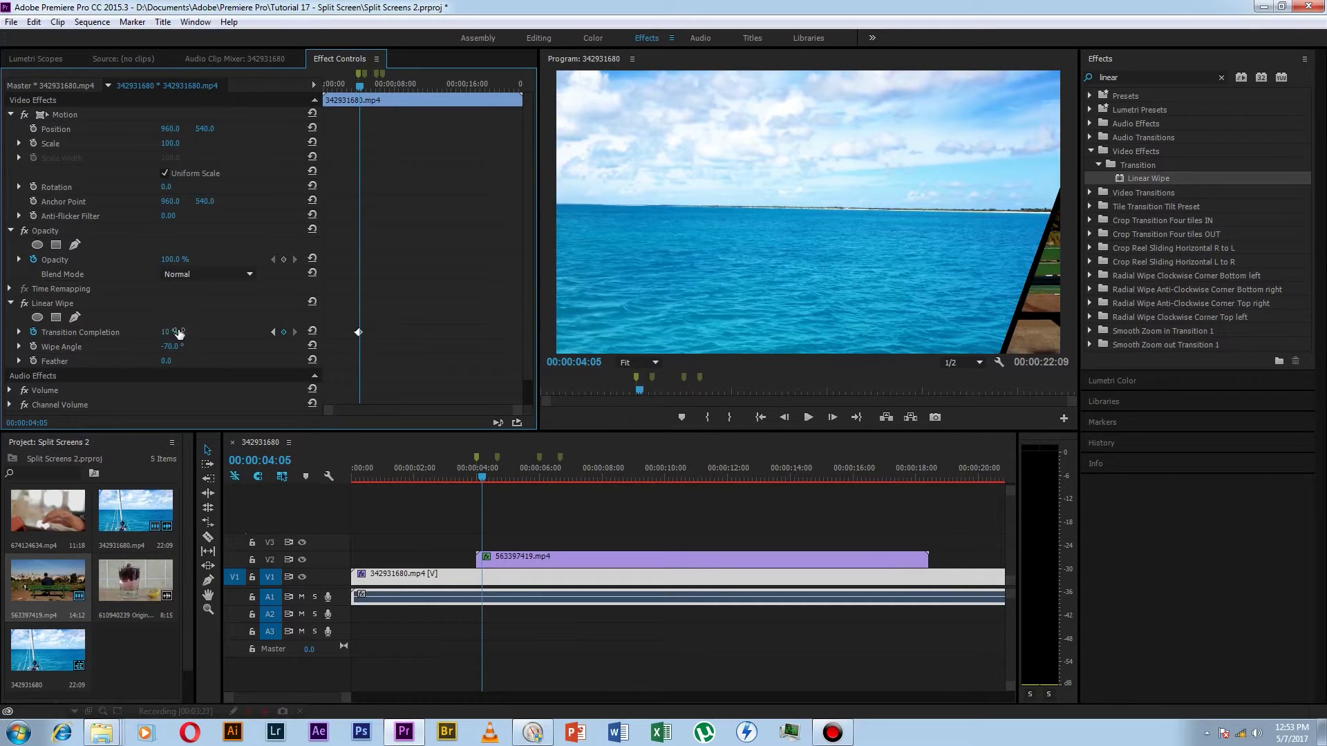
{"action": "left_click", "coordinate": [178, 332]}
{"action": "type", "text": "11"}
{"action": "key", "text": "Return"}
Advance to 00:00:04:06, try a Transition Completion of 13%, and settle the V1 clip's keyframe at 12%
{"action": "left_click", "coordinate": [829, 419]}
{"action": "left_click", "coordinate": [170, 331]}
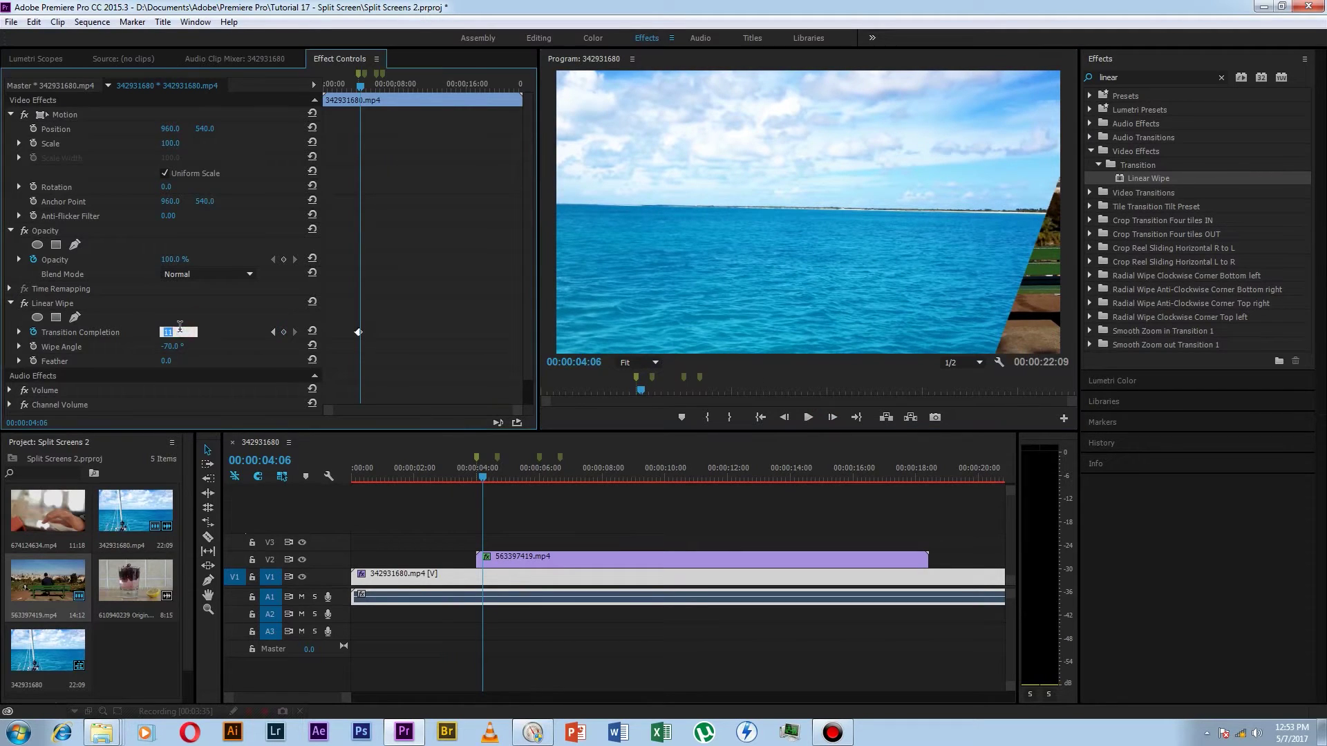
{"action": "type", "text": "13"}
{"action": "key", "text": "Return"}
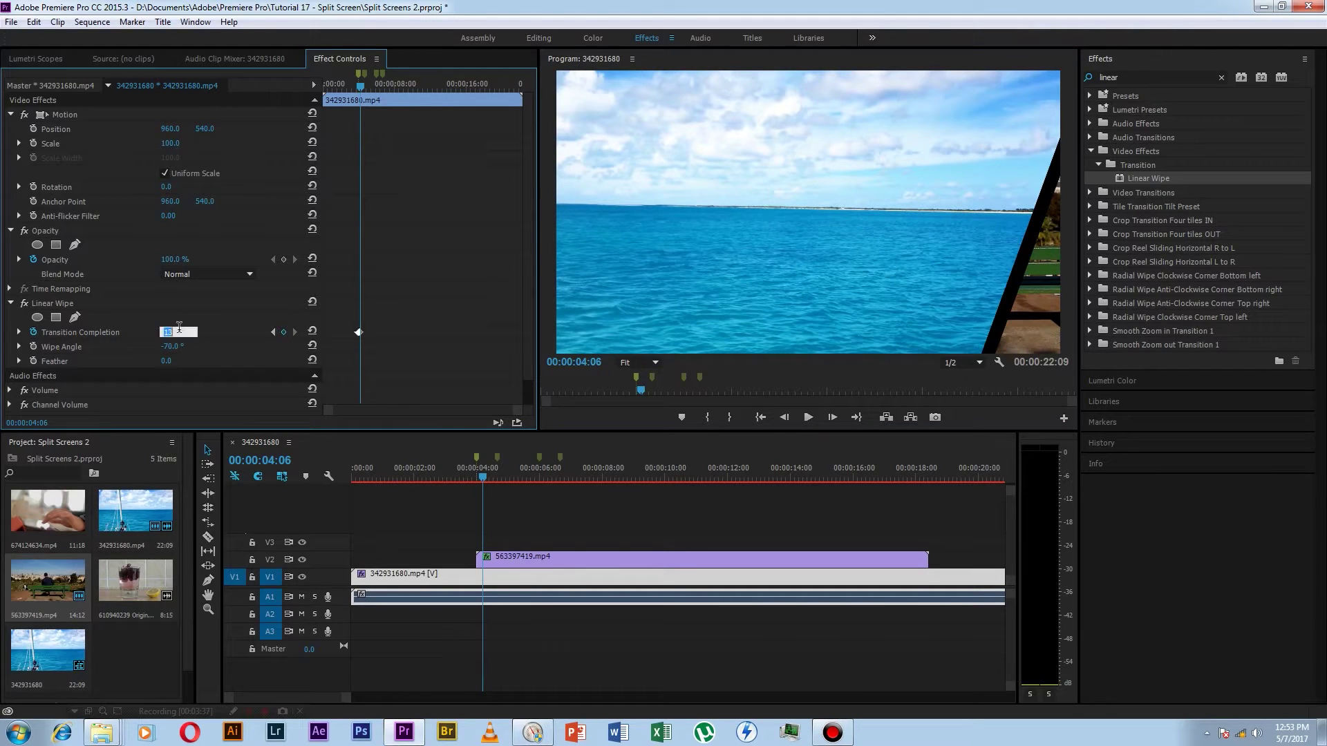
{"action": "type", "text": "12"}
{"action": "key", "text": "Return"}
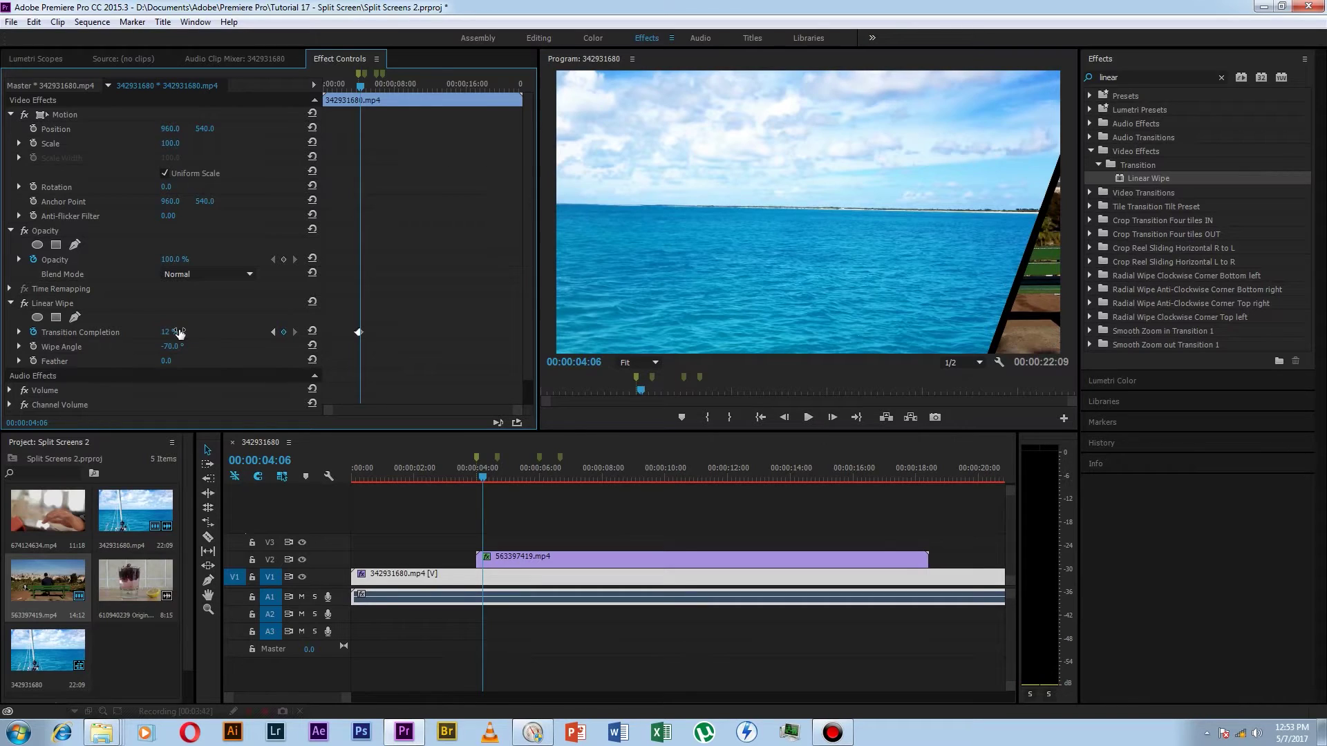
Keyframe the V1 clip's Transition Completion at 14% on 00:00:04:07 and 16% on 00:00:04:08
{"action": "key", "text": "Right"}
{"action": "left_click", "coordinate": [173, 332]}
{"action": "type", "text": "14"}
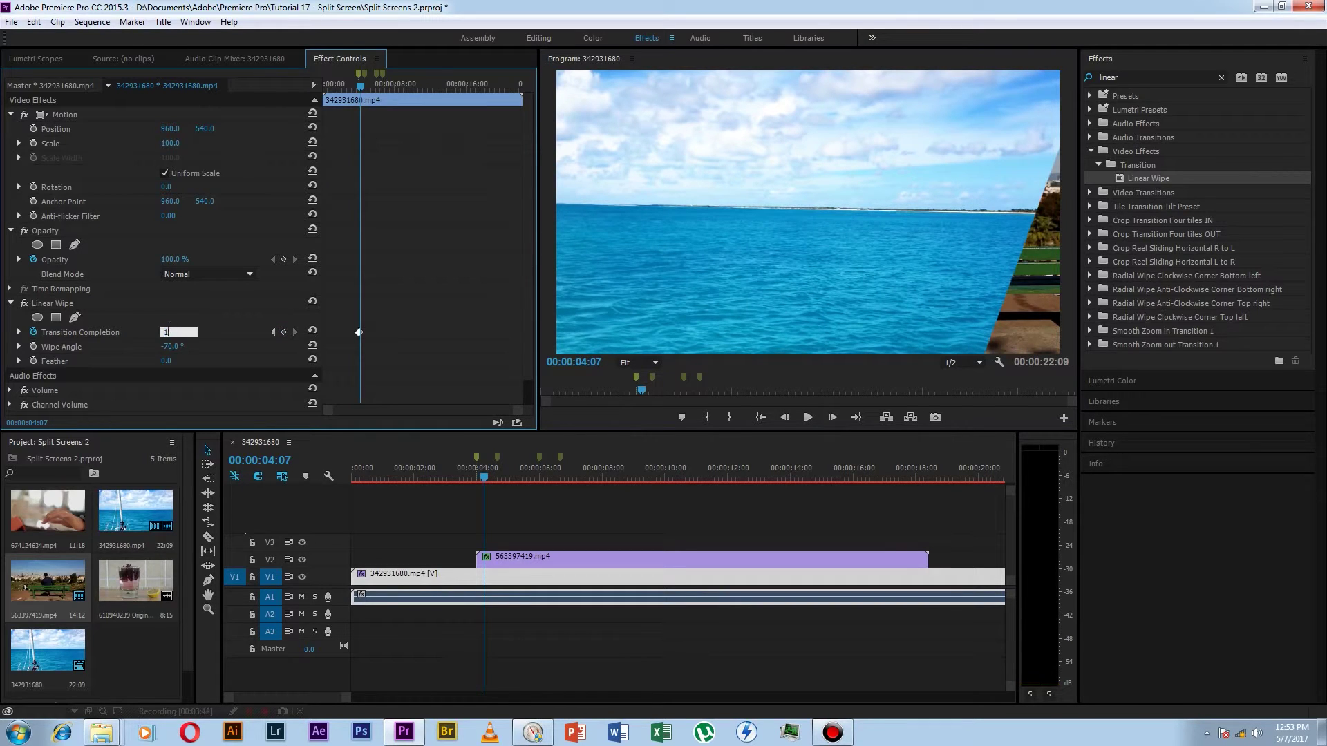
{"action": "key", "text": "Return"}
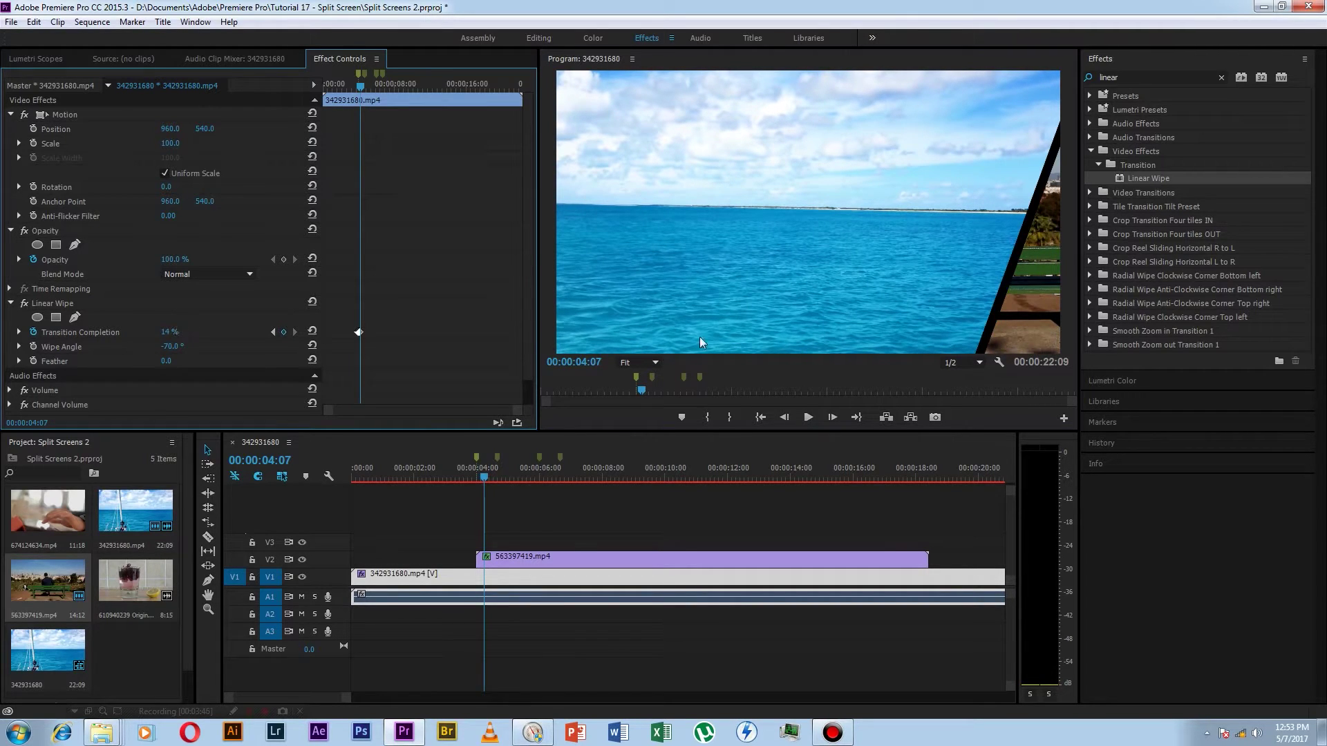
{"action": "left_click", "coordinate": [832, 417]}
{"action": "left_click", "coordinate": [172, 333]}
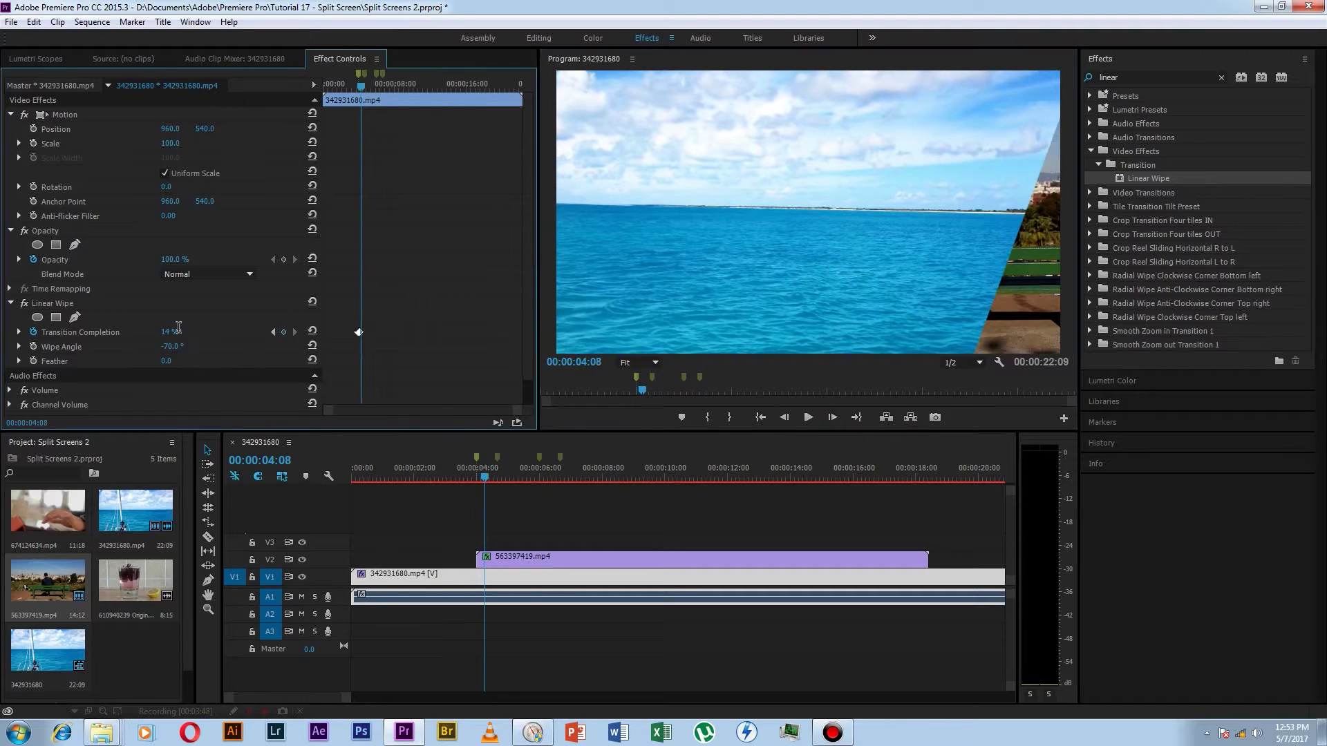
{"action": "type", "text": "16"}
{"action": "key", "text": "Return"}
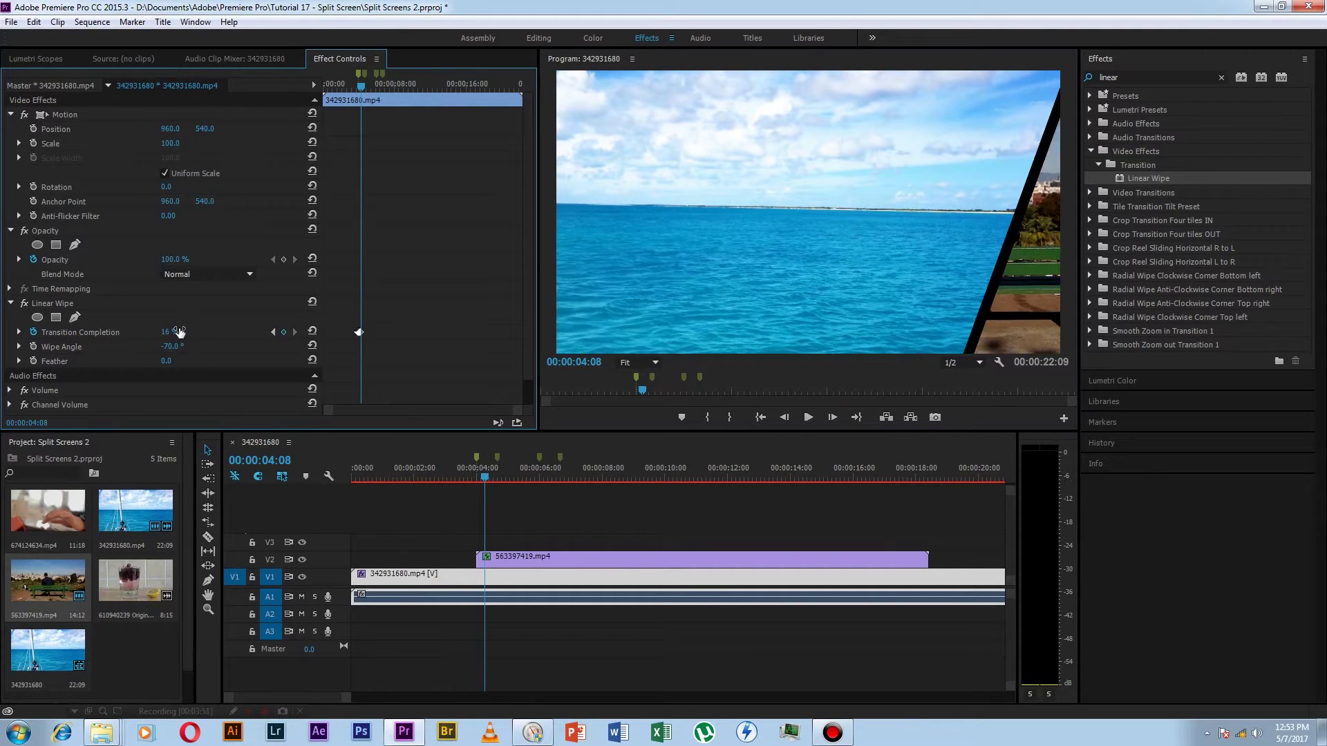
Advance to 00:00:04:09 and keyframe the V1 clip's Transition Completion at 18%, also trying 17.5%
{"action": "left_click", "coordinate": [832, 418]}
{"action": "left_click", "coordinate": [177, 332]}
{"action": "type", "text": "18"}
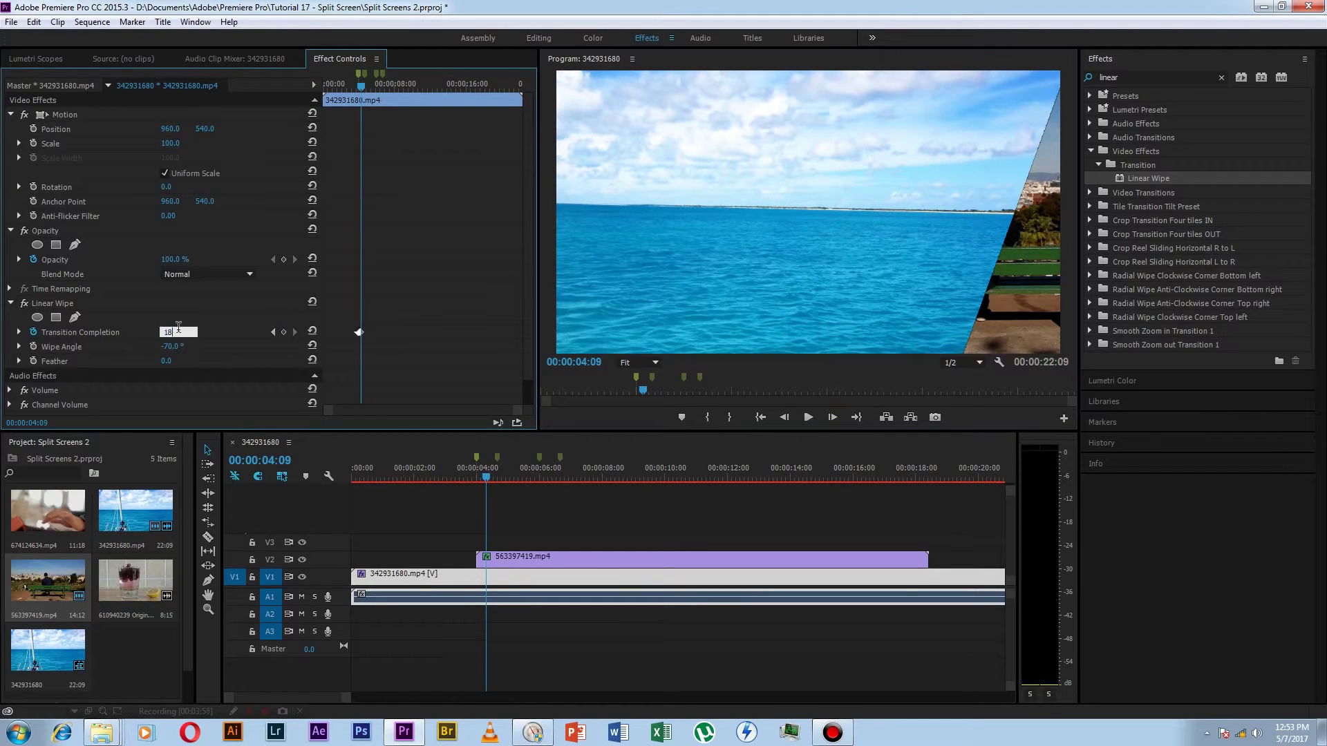
{"action": "key", "text": "Return"}
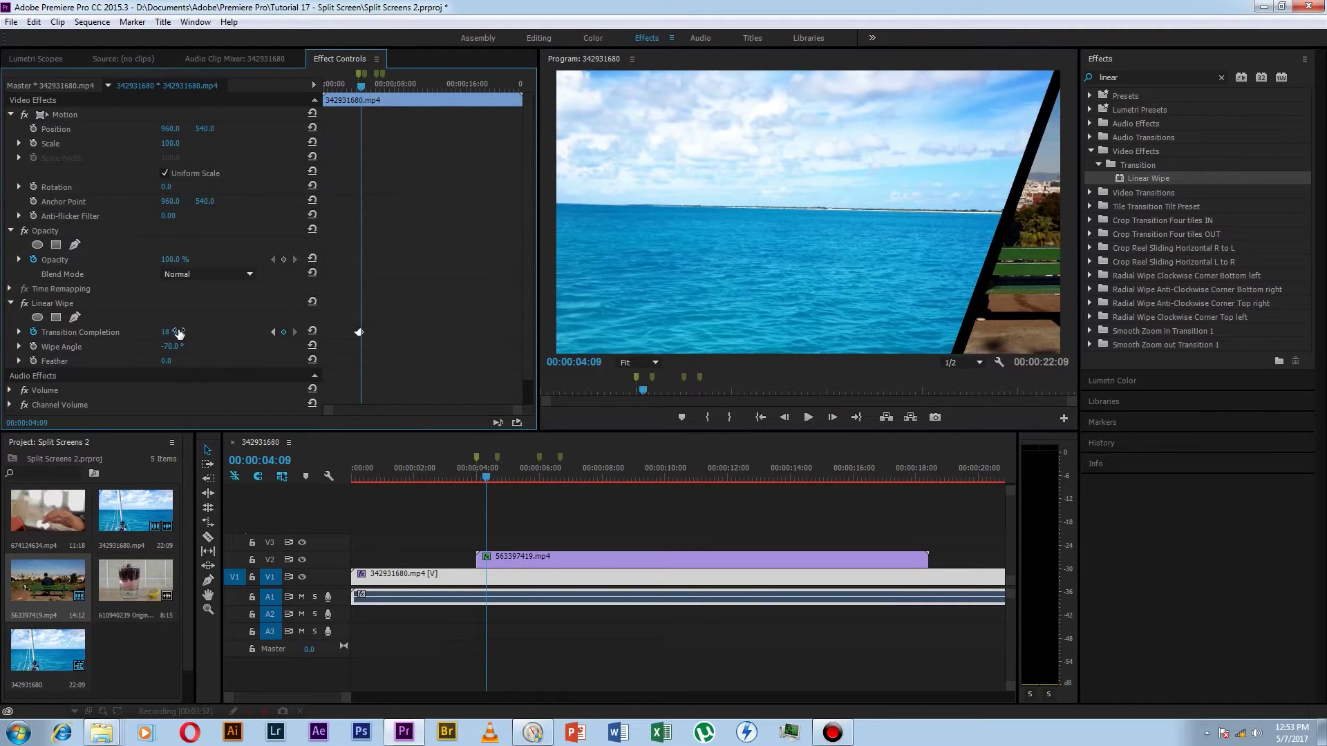
{"action": "left_click", "coordinate": [179, 332]}
{"action": "type", "text": "17.5"}
{"action": "key", "text": "Return"}
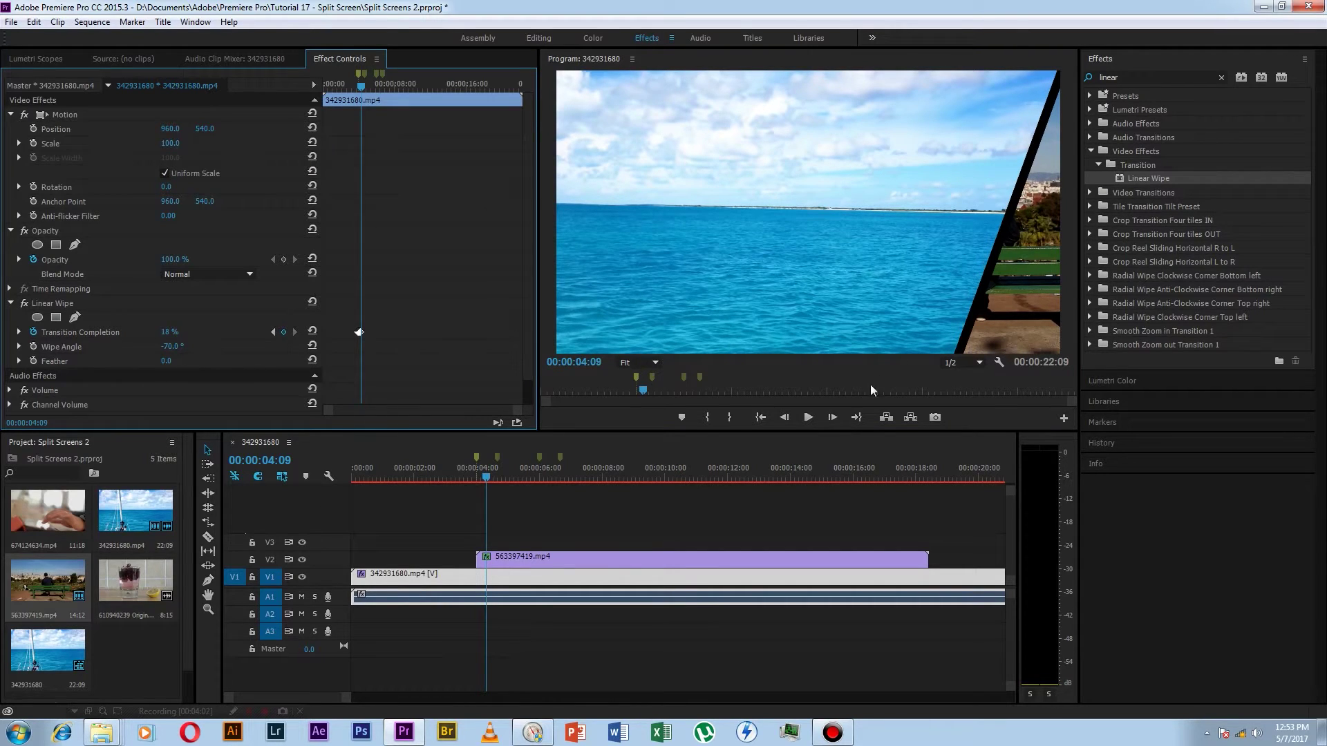
Keyframe the V1 clip's Transition Completion at 20% on 00:00:04:10 and 21% on 00:00:04:11
{"action": "left_click", "coordinate": [832, 419]}
{"action": "left_click", "coordinate": [169, 332]}
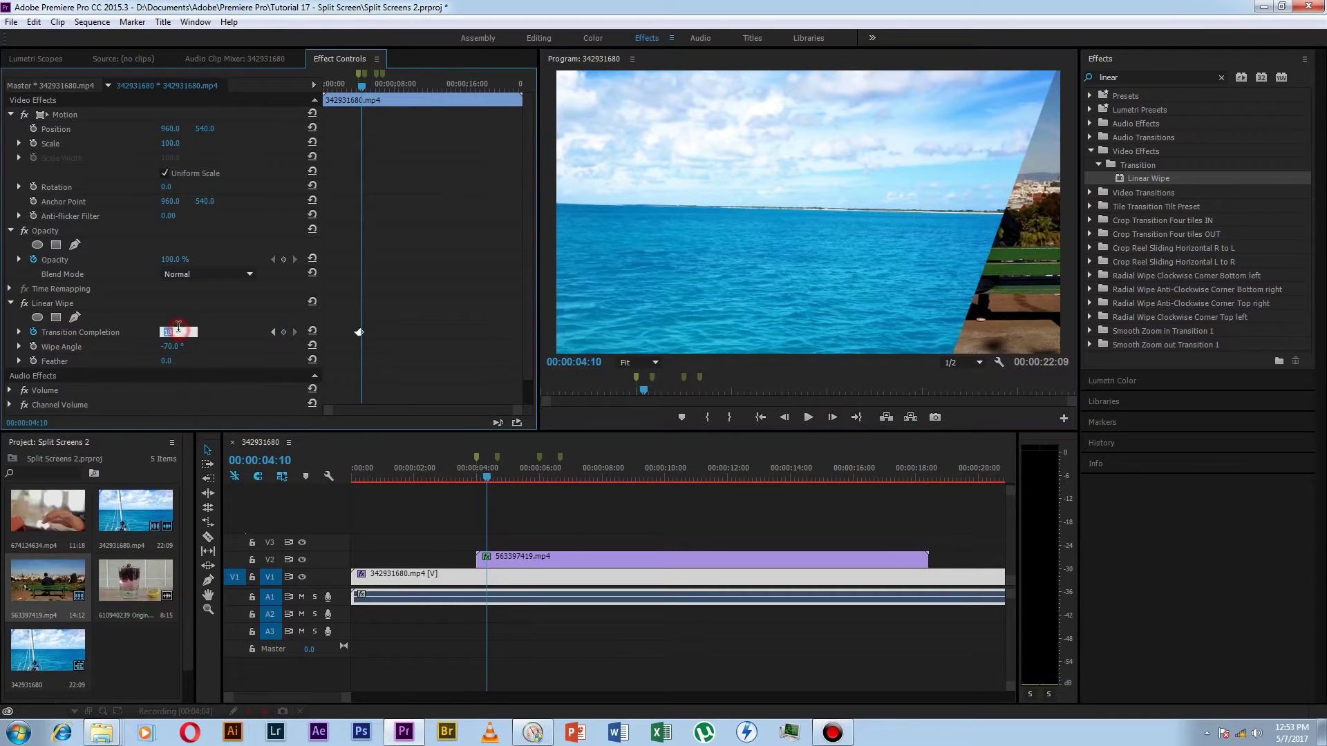
{"action": "key", "text": "Up"}
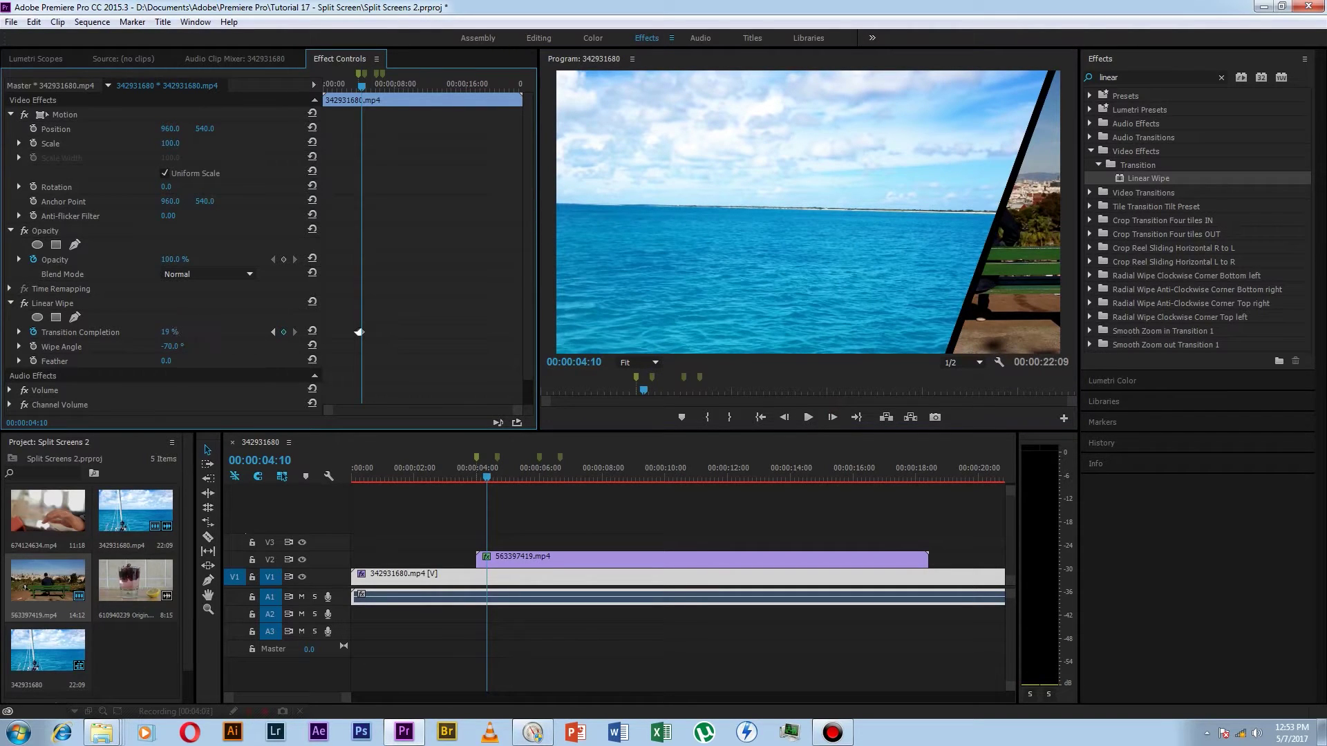
{"action": "type", "text": "19.5"}
{"action": "key", "text": "Return"}
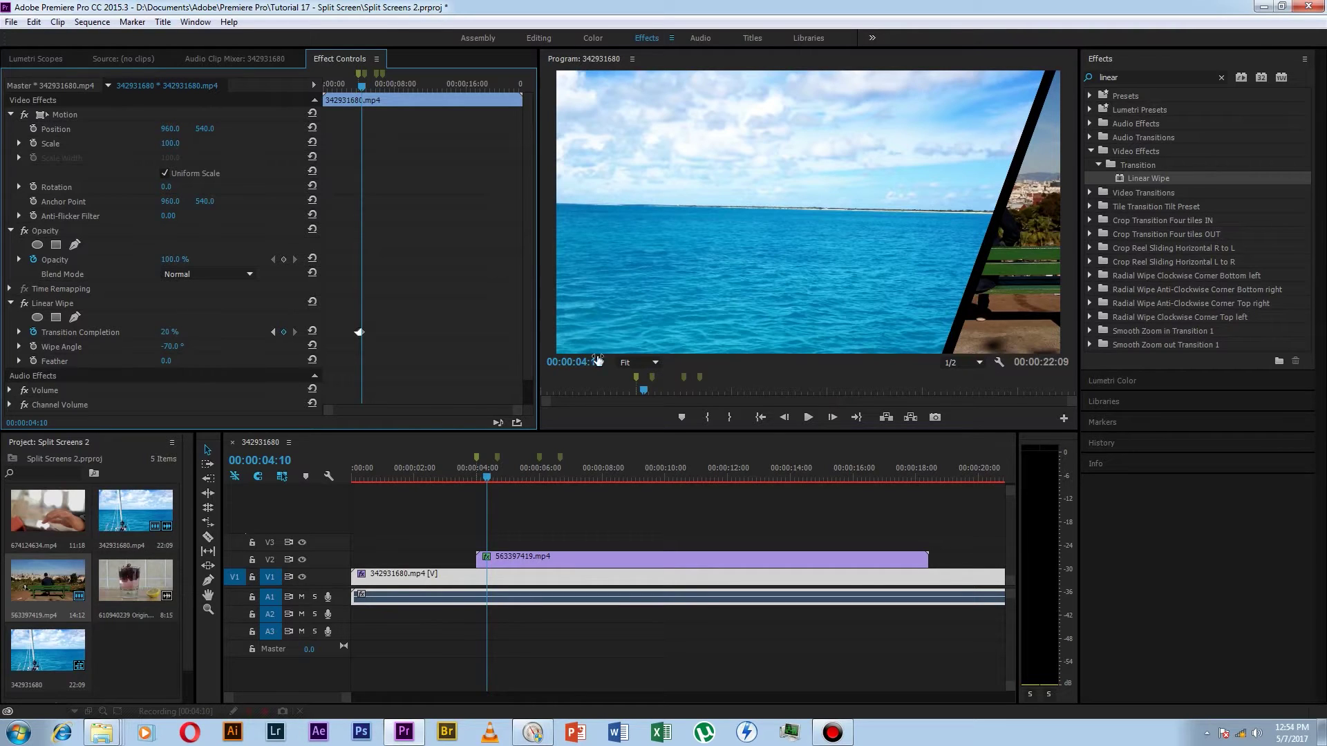
{"action": "left_click", "coordinate": [181, 331]}
{"action": "type", "text": "21"}
{"action": "key", "text": "Return"}
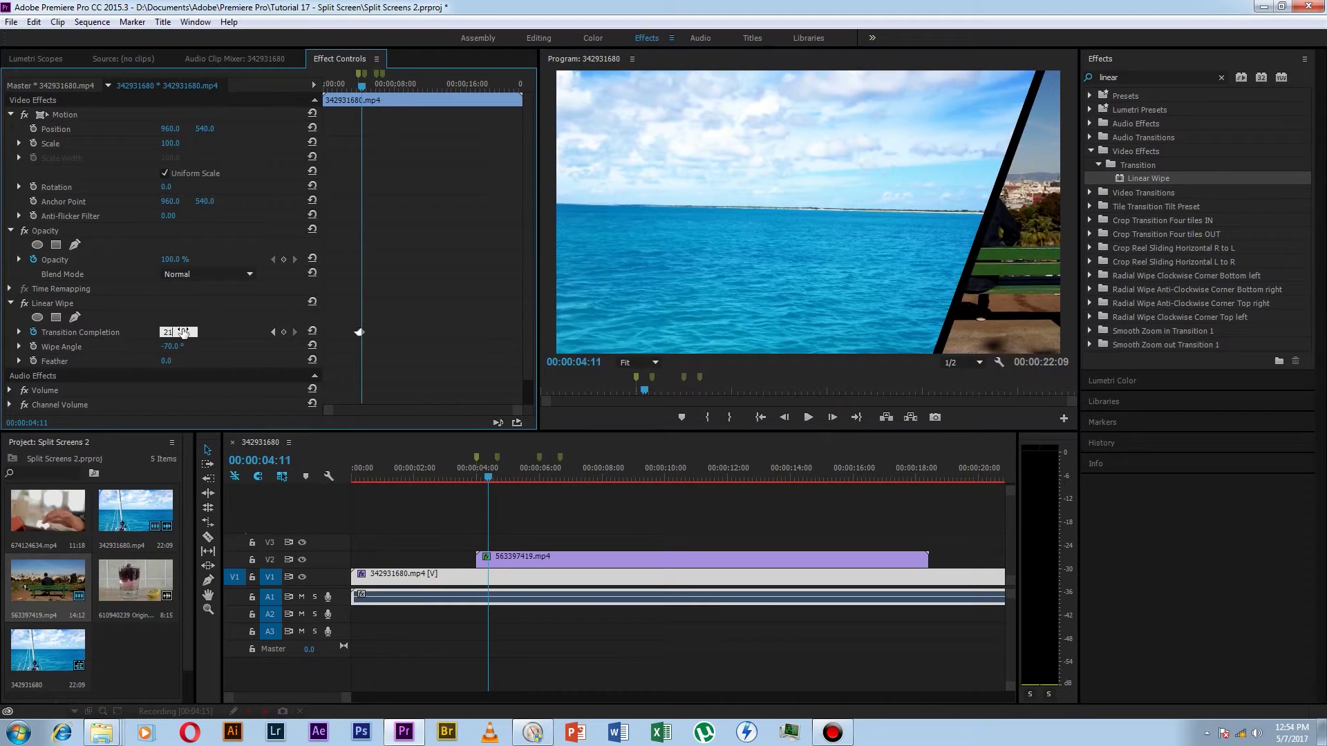
Keyframe the V1 clip's Transition Completion at 23% on 00:00:04:12 and 25% on 00:00:04:13
{"action": "left_click", "coordinate": [832, 417]}
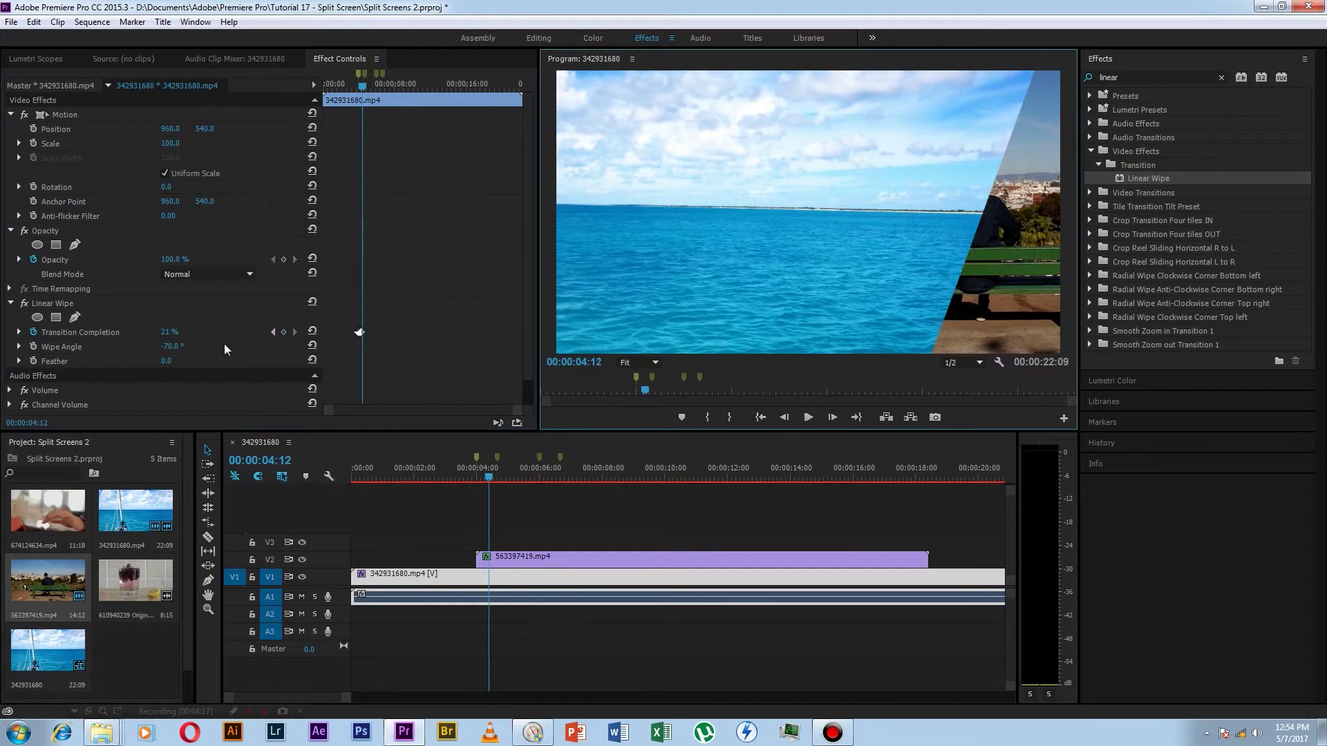
{"action": "left_click", "coordinate": [185, 332]}
{"action": "type", "text": "23"}
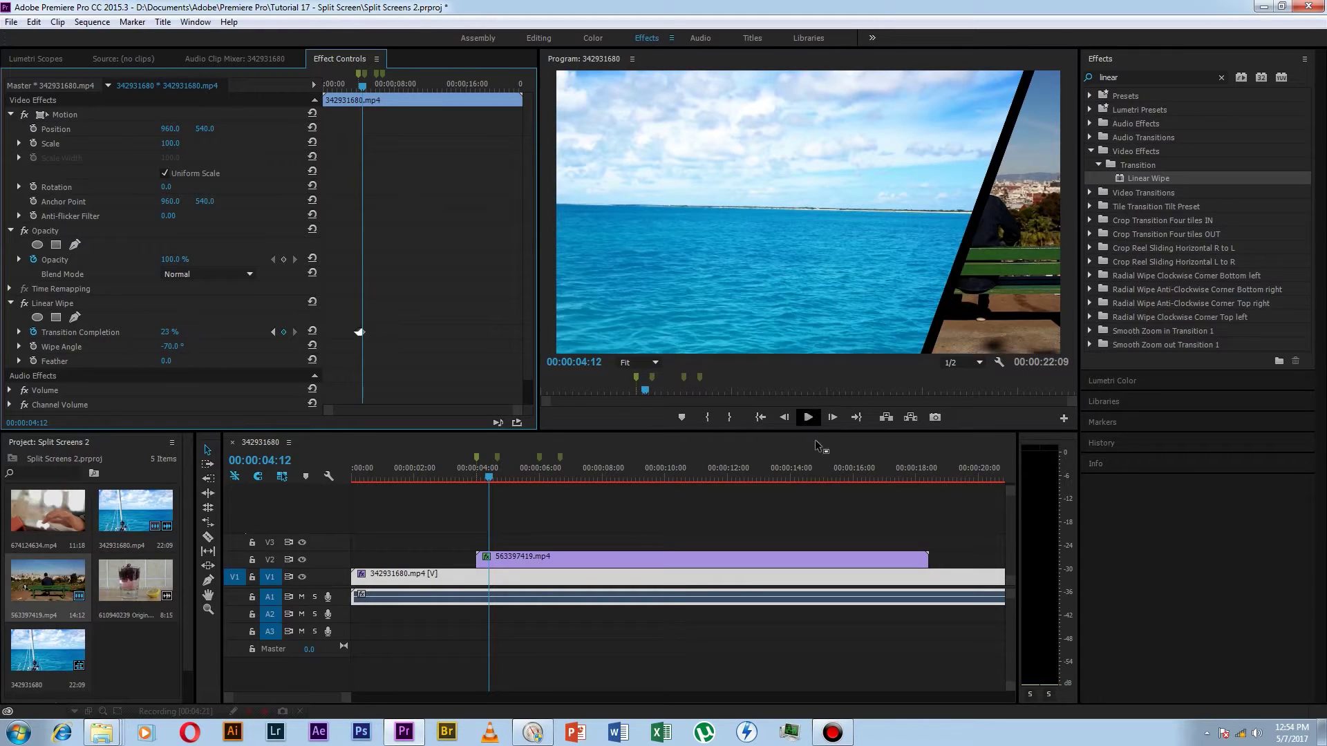
{"action": "left_click", "coordinate": [832, 417]}
{"action": "left_click", "coordinate": [179, 332]}
{"action": "type", "text": "25"}
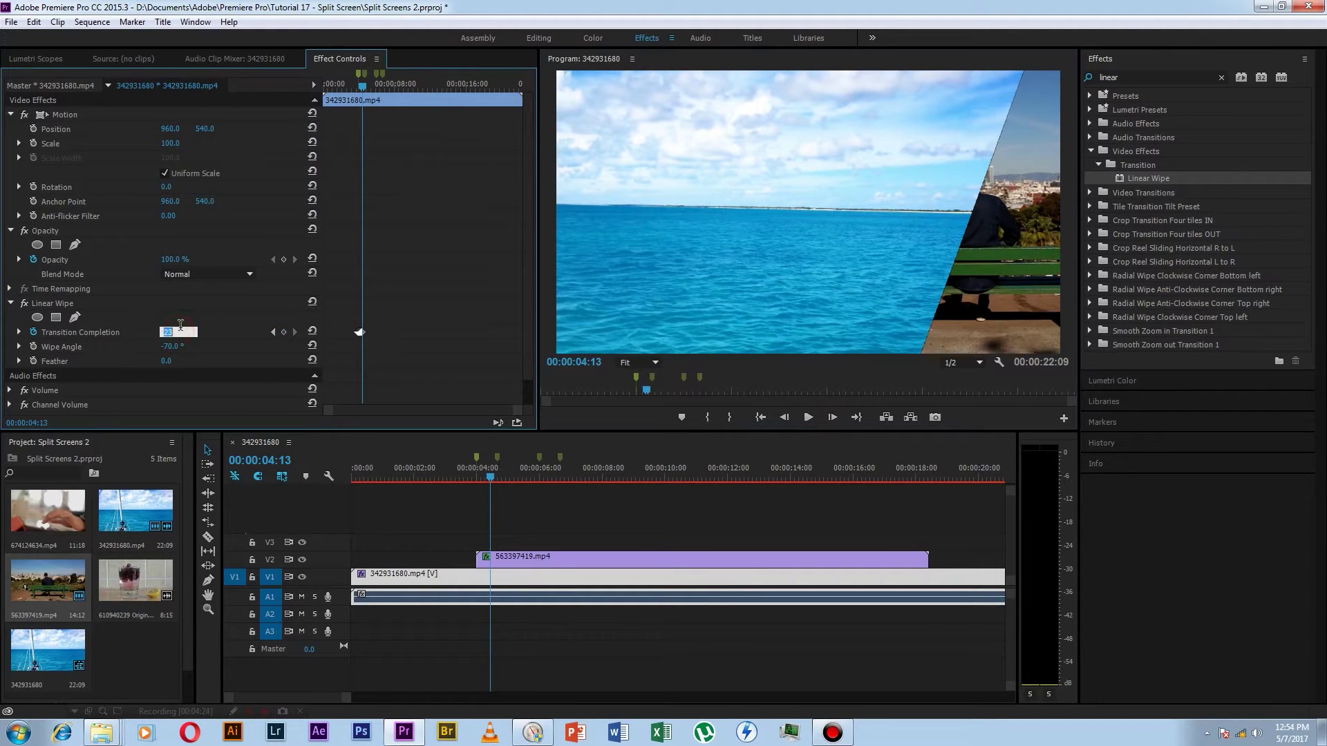
{"action": "key", "text": "Return"}
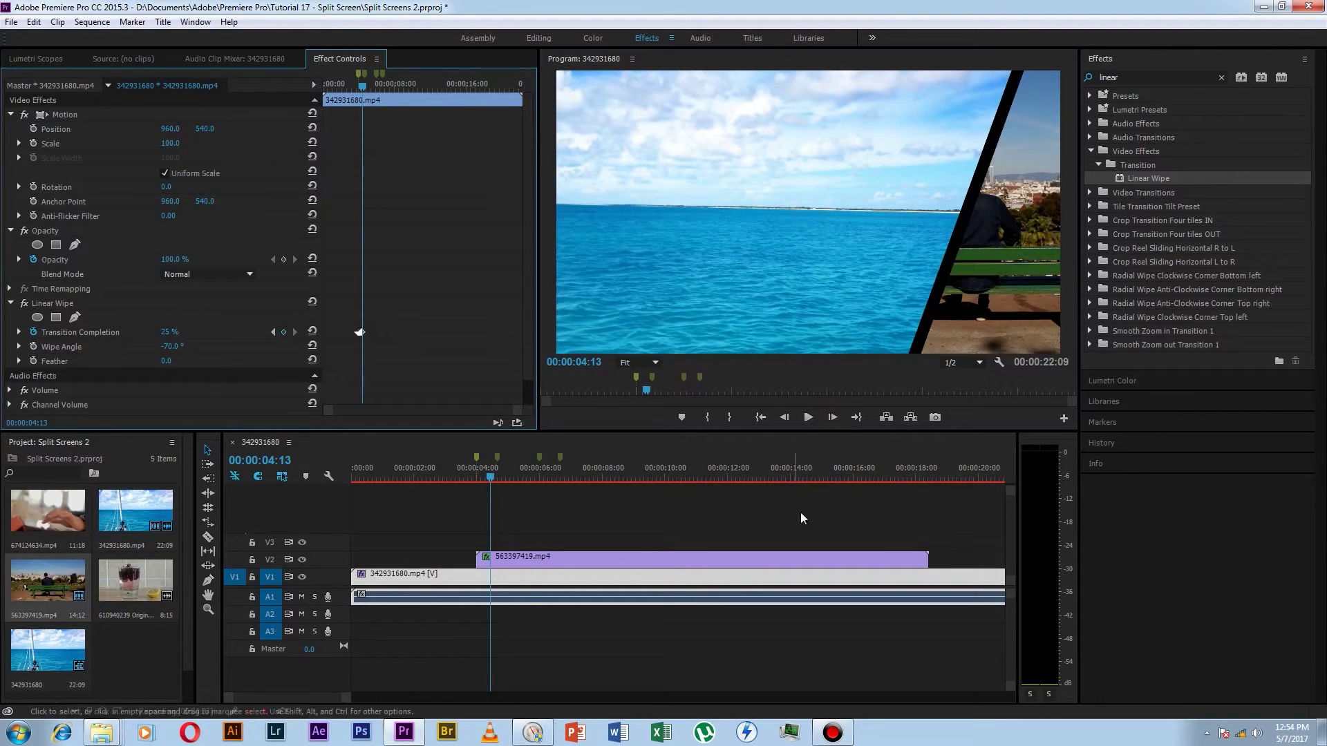
Advance to 00:00:04:14, try a Transition Completion of 26%, and raise the V1 clip's keyframe to 27%
{"action": "left_click", "coordinate": [832, 417]}
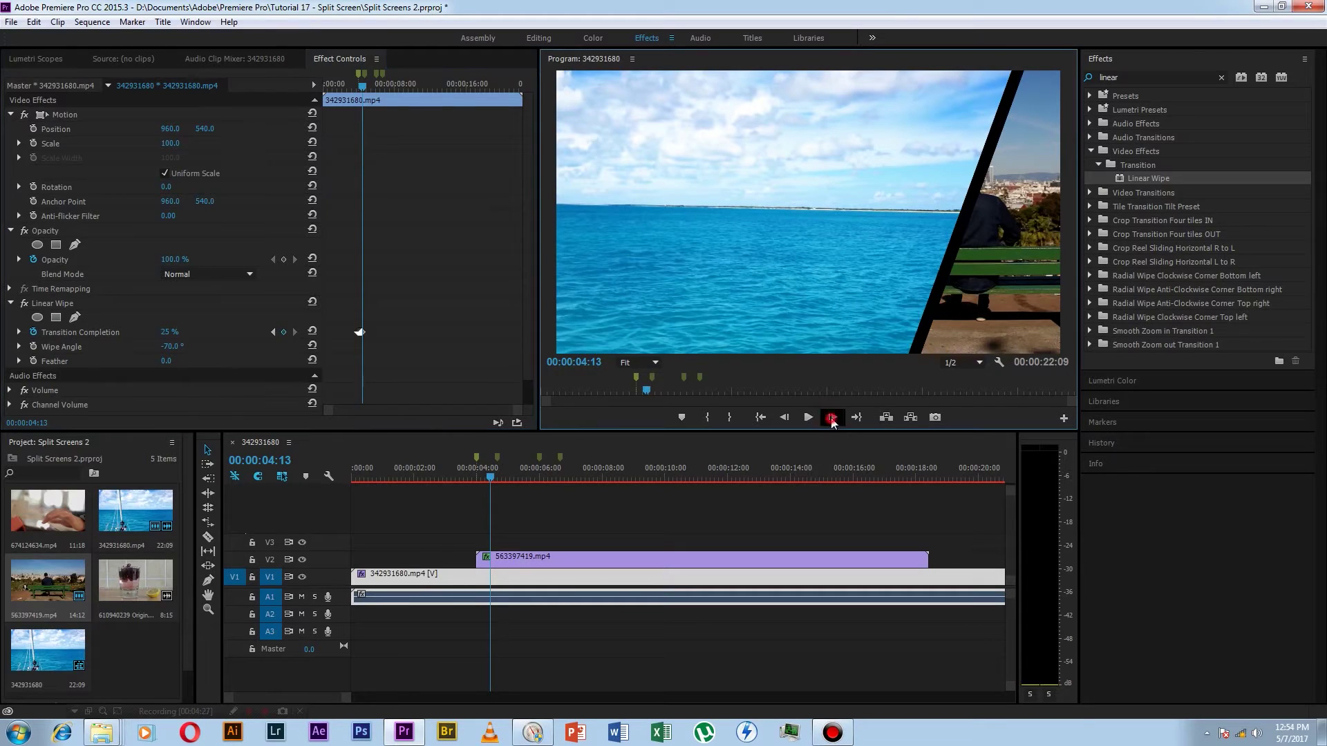
{"action": "left_click", "coordinate": [178, 332]}
{"action": "type", "text": "26"}
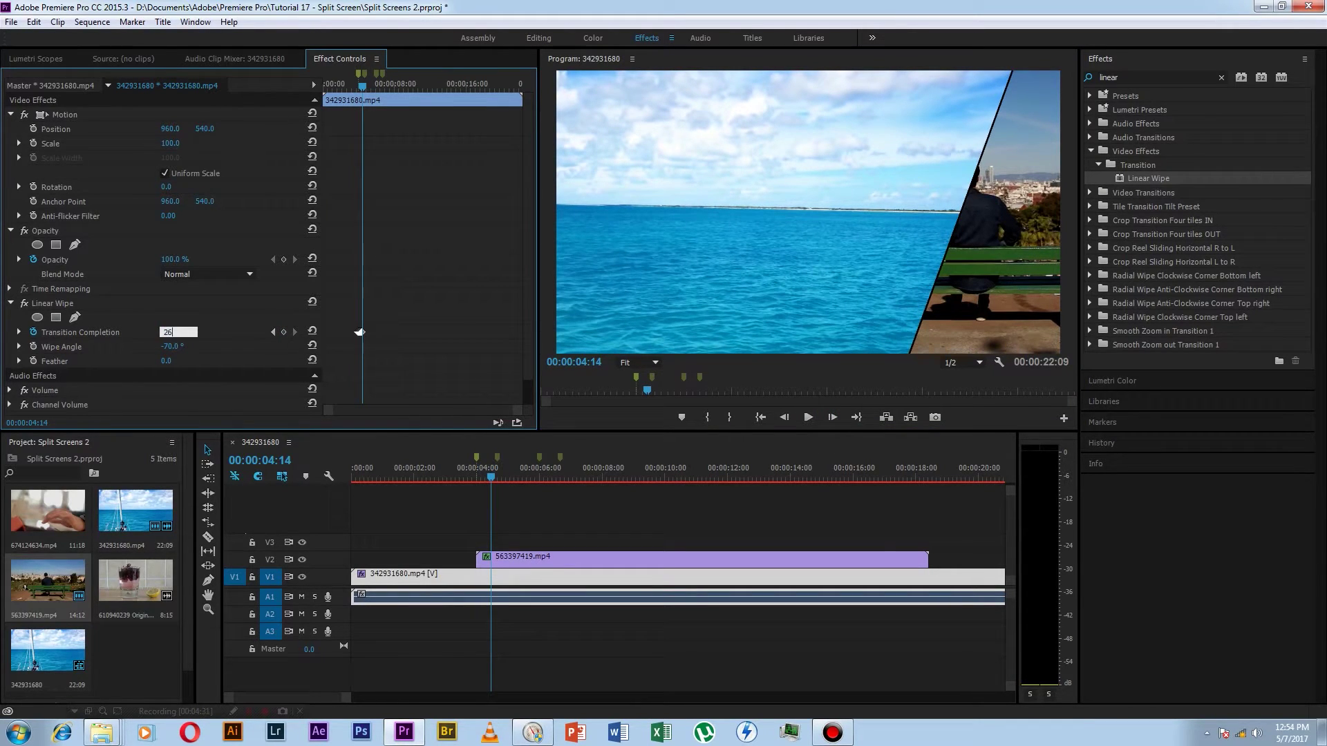
{"action": "key", "text": "Return"}
{"action": "left_click", "coordinate": [179, 328]}
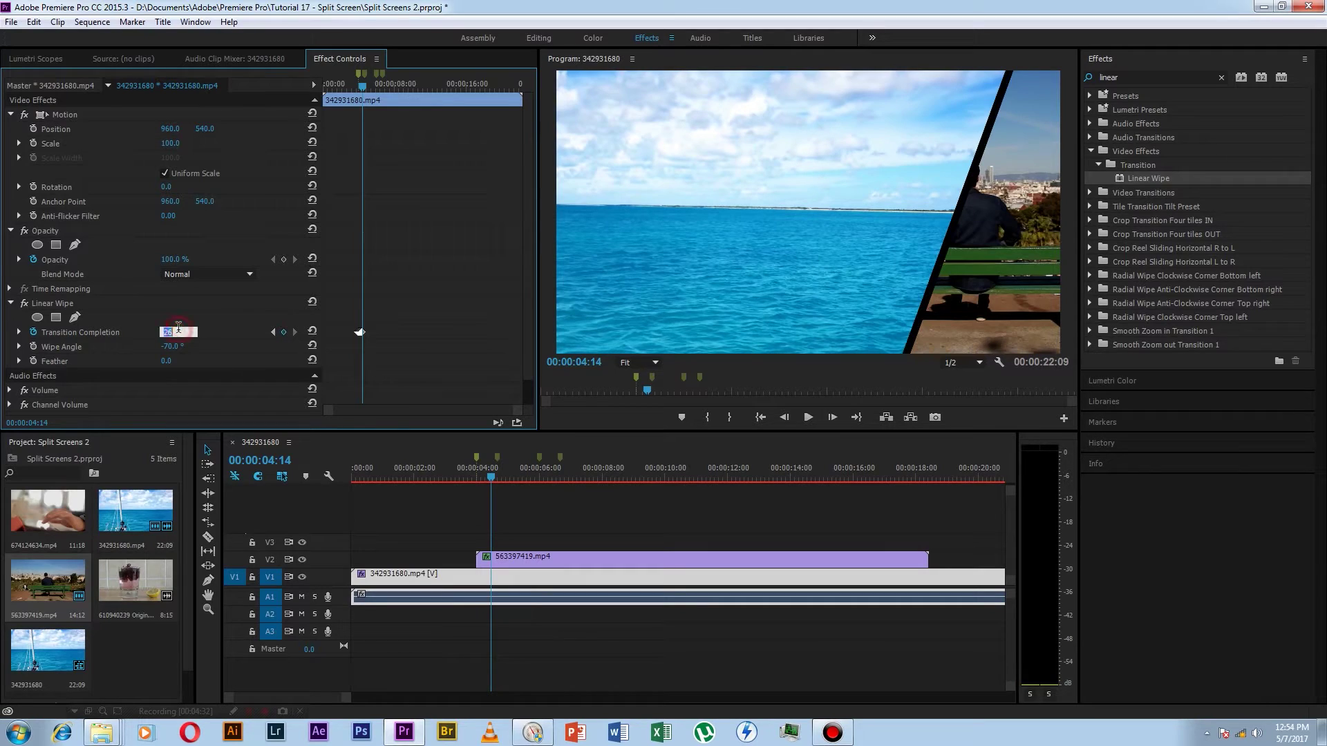
{"action": "type", "text": "26.5"}
{"action": "key", "text": "Return"}
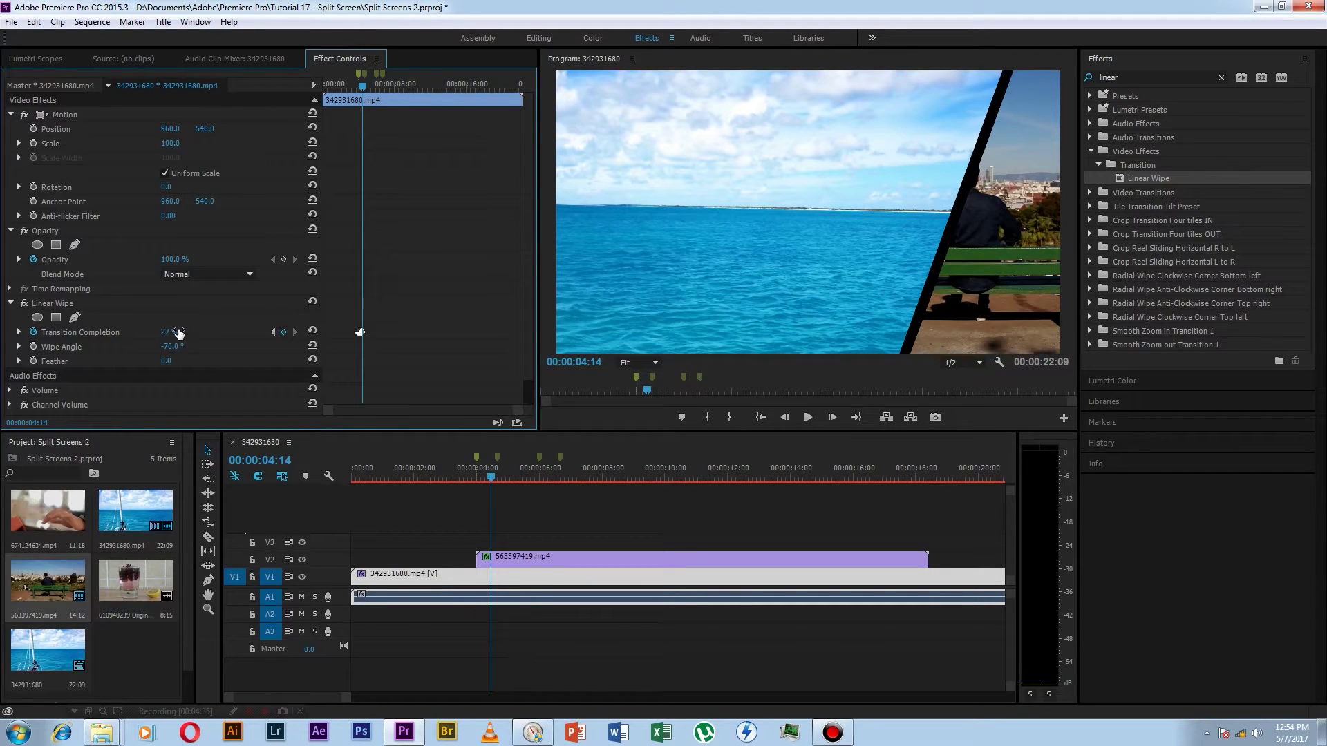
Keyframe the V1 clip's Transition Completion at 28% on 00:00:04:15 and 30% on 00:00:04:16
{"action": "left_click", "coordinate": [832, 417]}
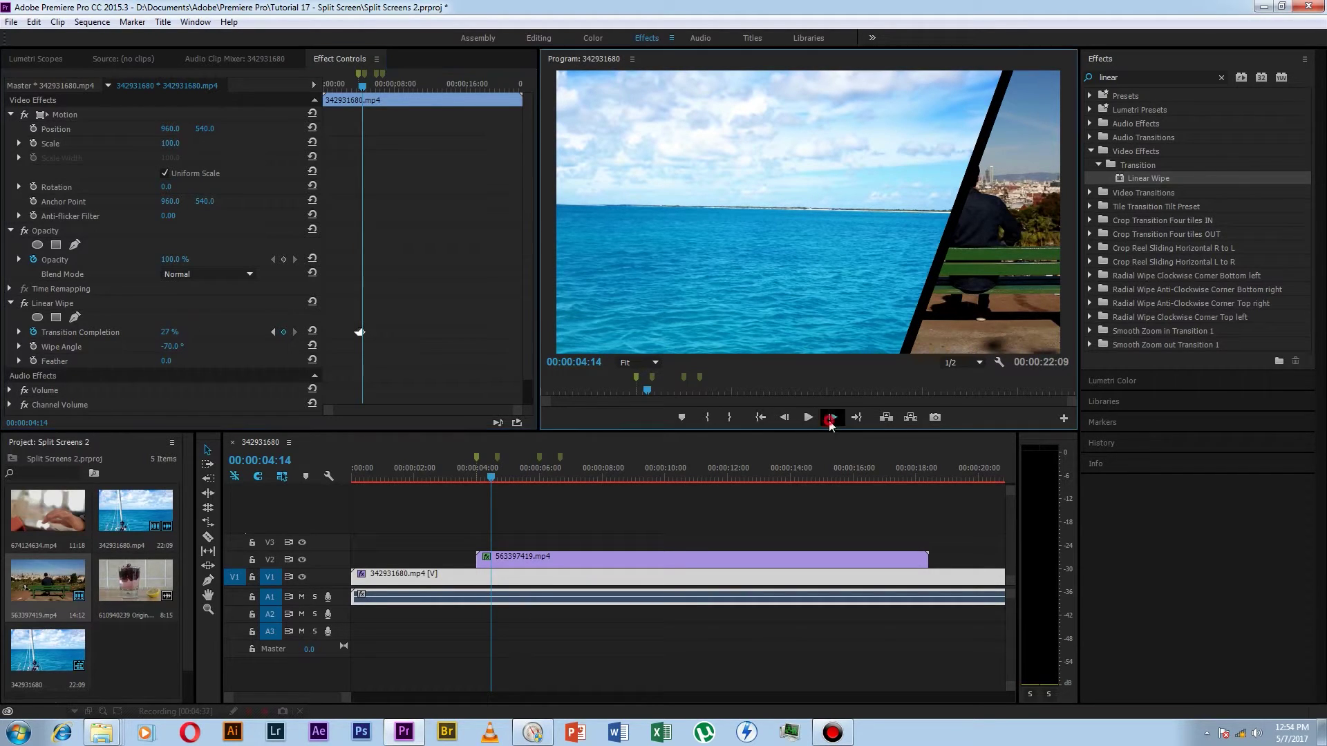
{"action": "left_click", "coordinate": [168, 331]}
{"action": "type", "text": "28"}
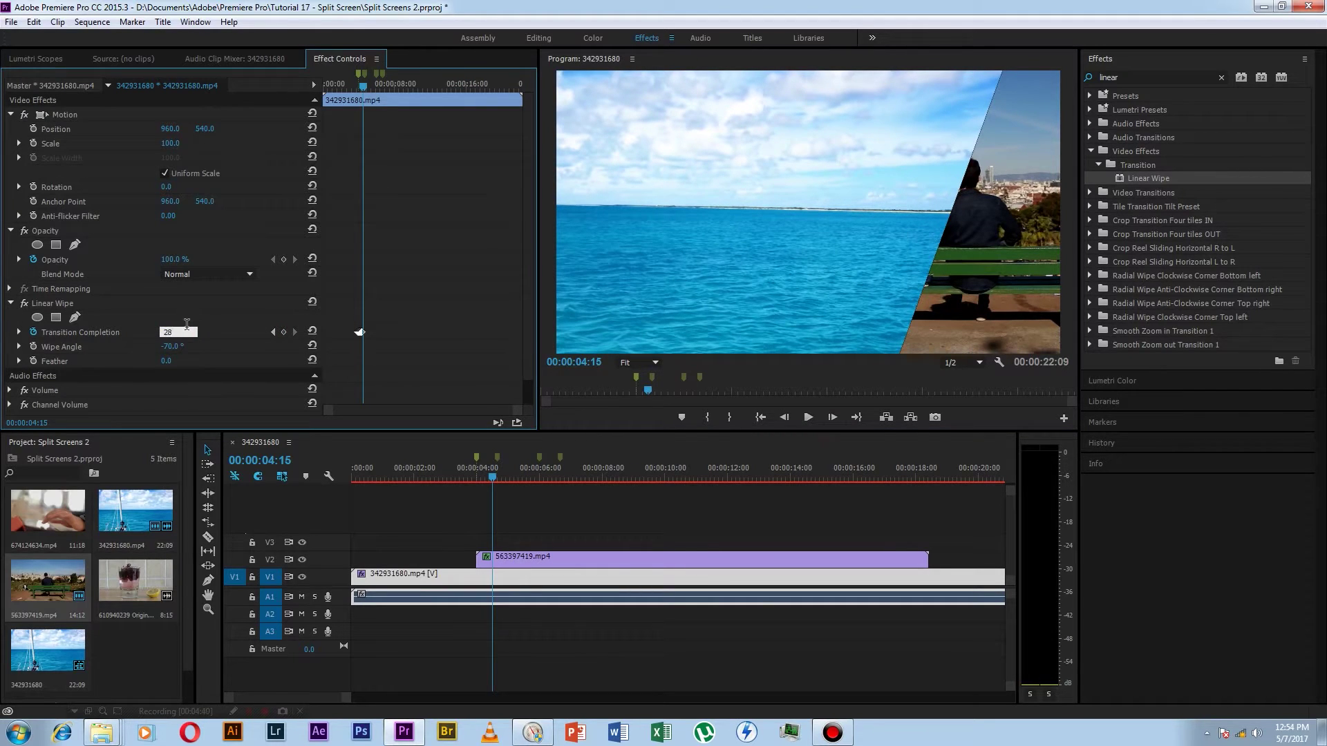
{"action": "key", "text": "Return"}
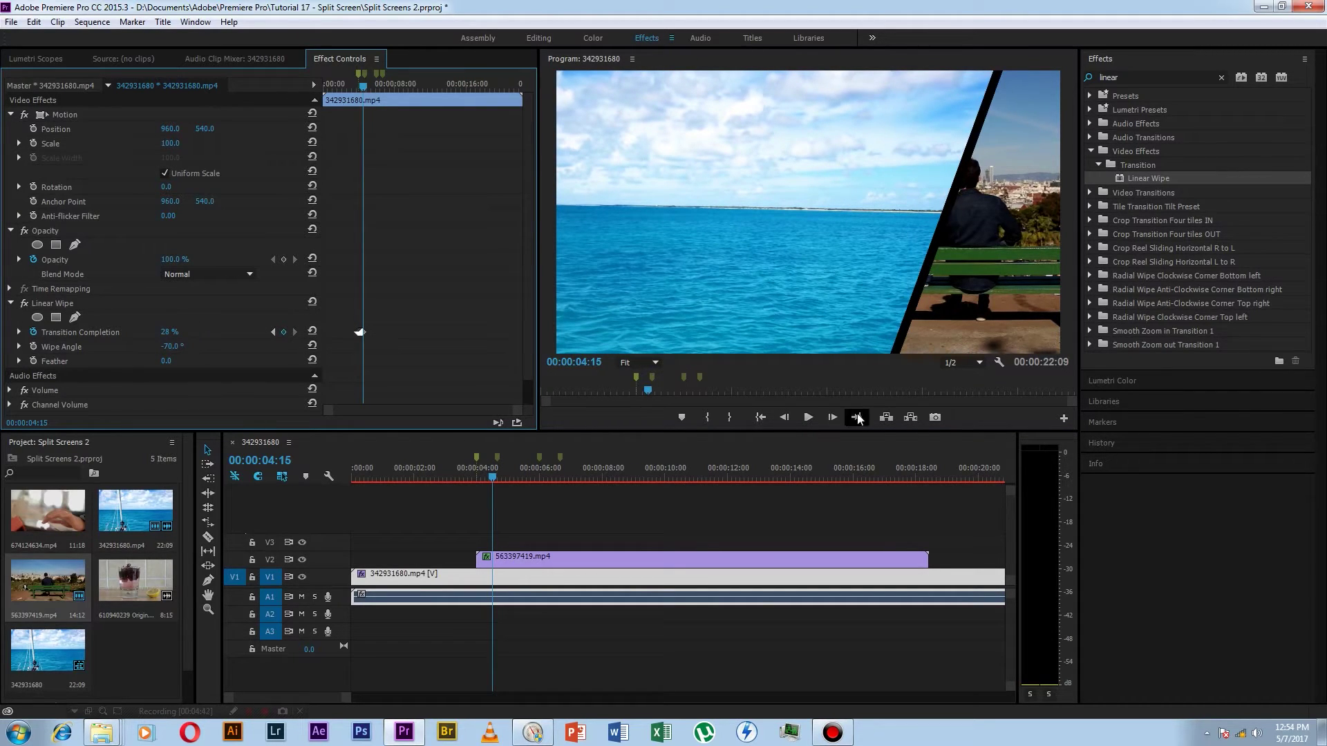
{"action": "left_click", "coordinate": [832, 417]}
{"action": "left_click", "coordinate": [172, 332]}
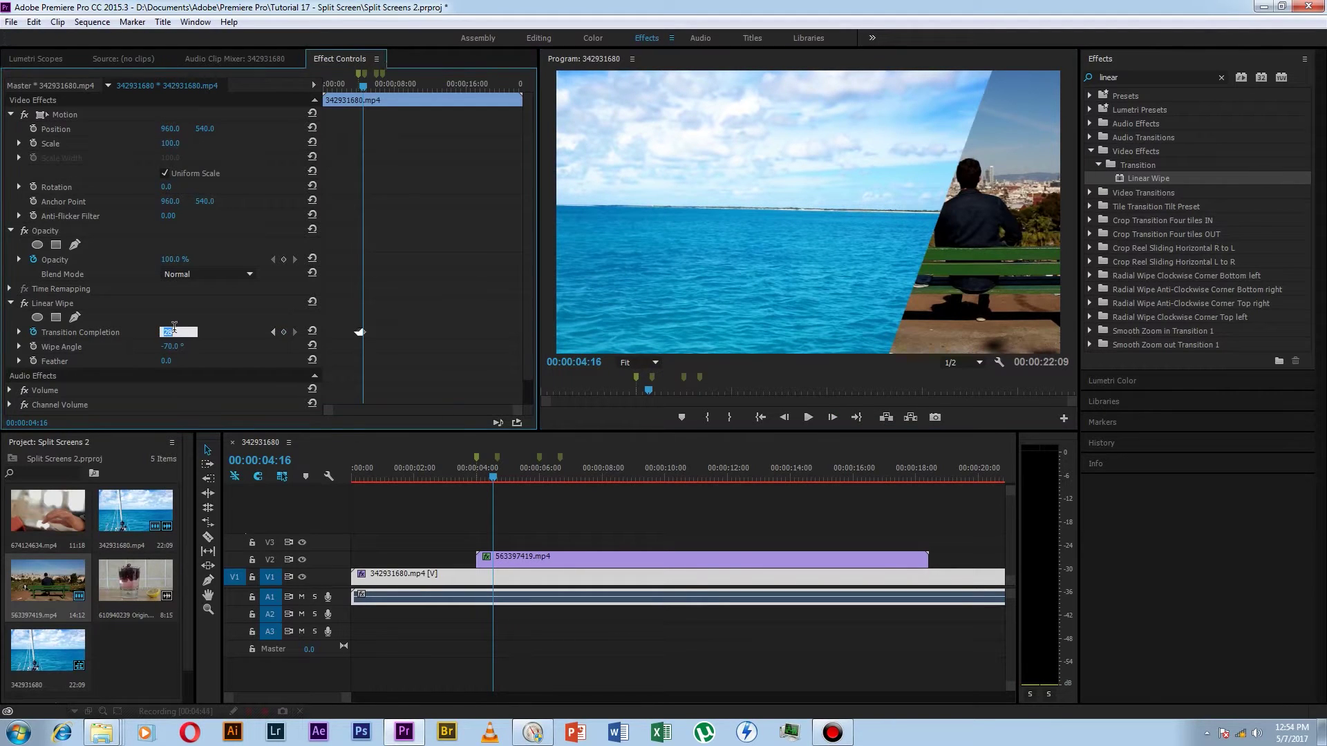
{"action": "type", "text": "30"}
{"action": "key", "text": "Return"}
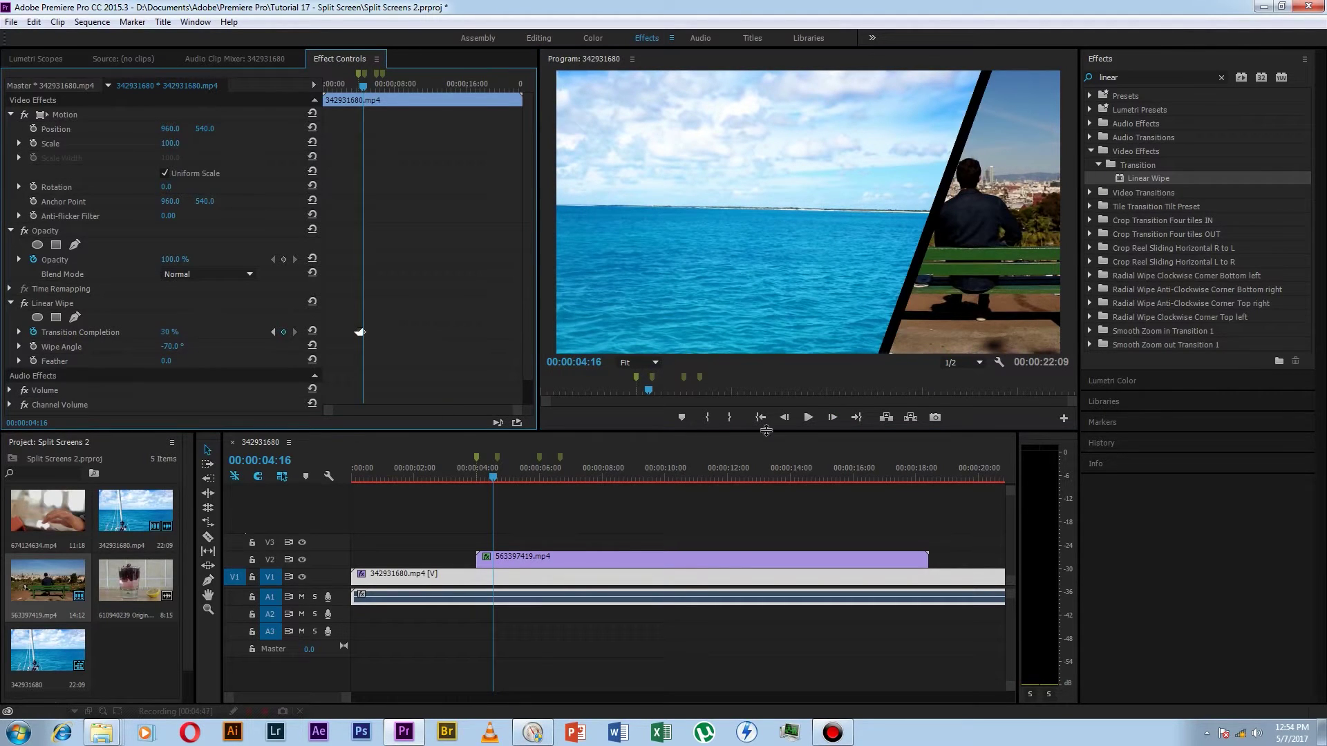
Advance to 00:00:04:17 and raise the V1 clip's Transition Completion to 32%
{"action": "left_click", "coordinate": [828, 420]}
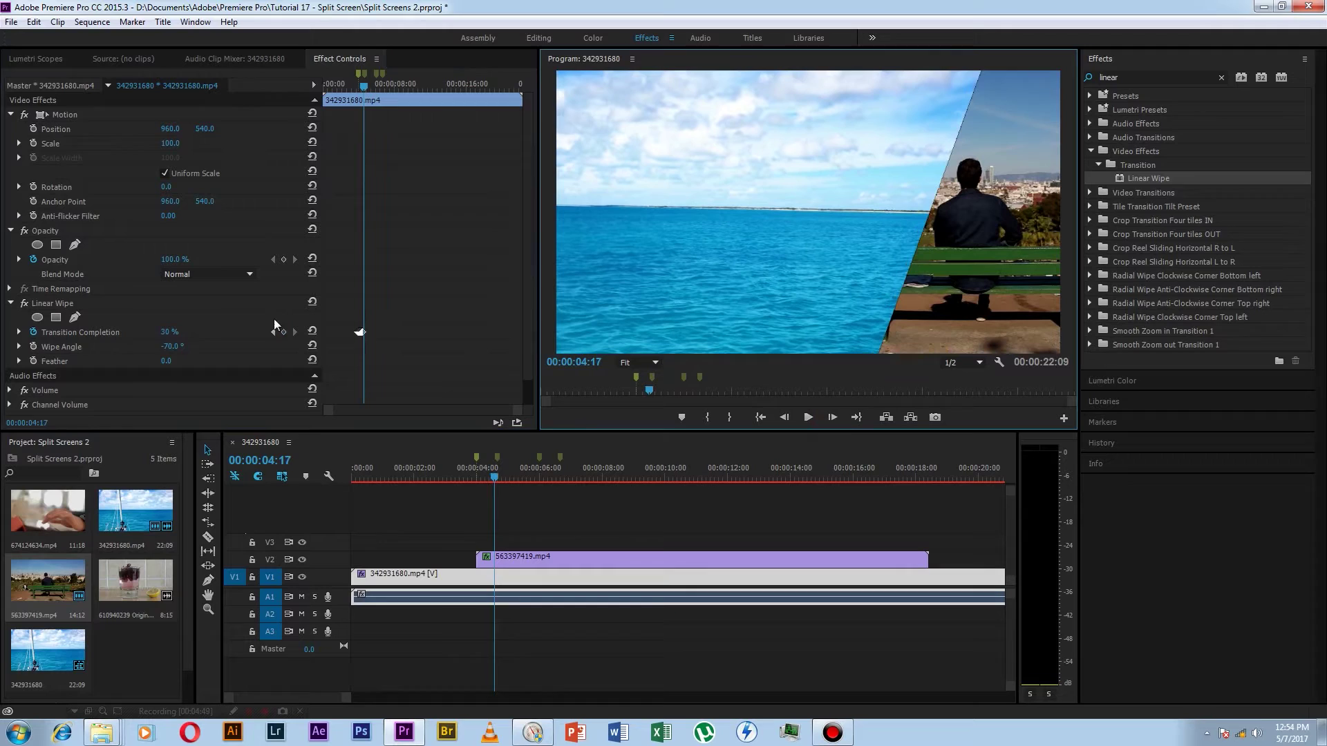
{"action": "left_click", "coordinate": [169, 333]}
{"action": "key", "text": "Up"}
{"action": "key", "text": "Up"}
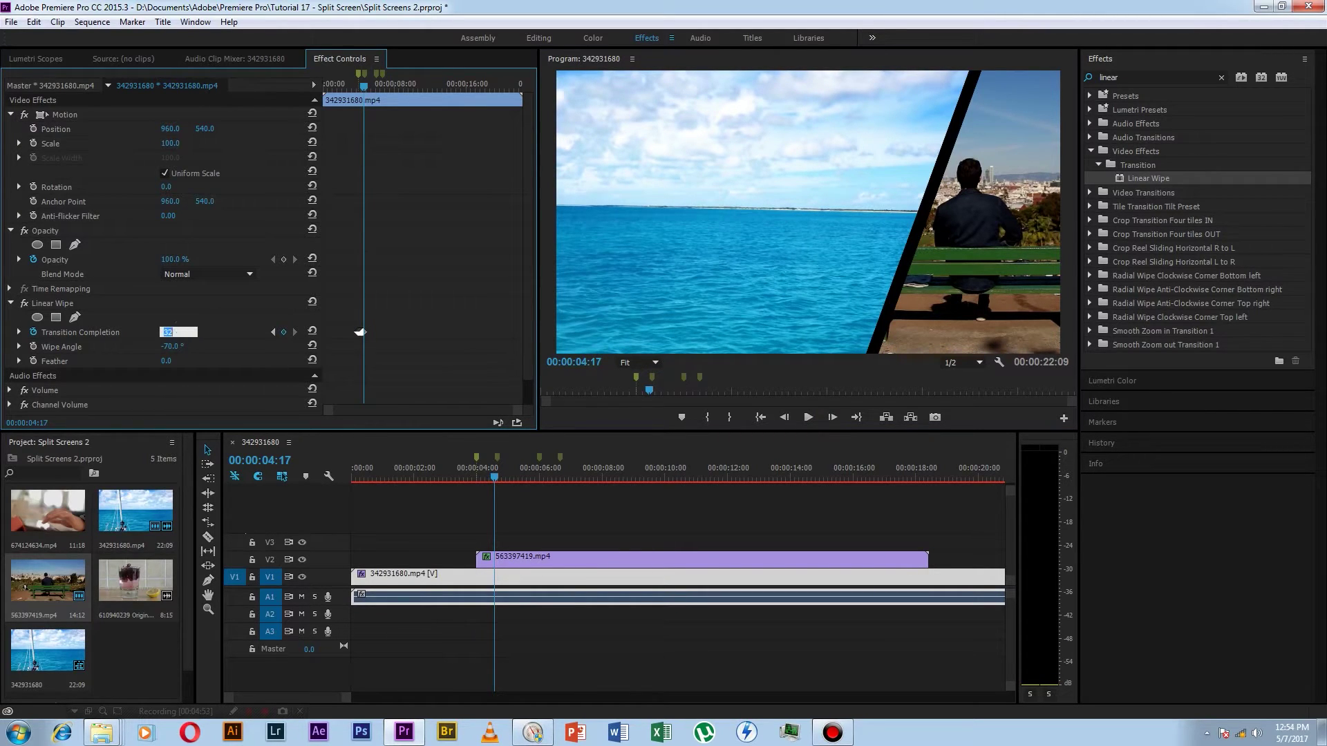
Advance to 00:00:04:18 and raise the V1 clip's Transition Completion to 33%
{"action": "key", "text": "Return"}
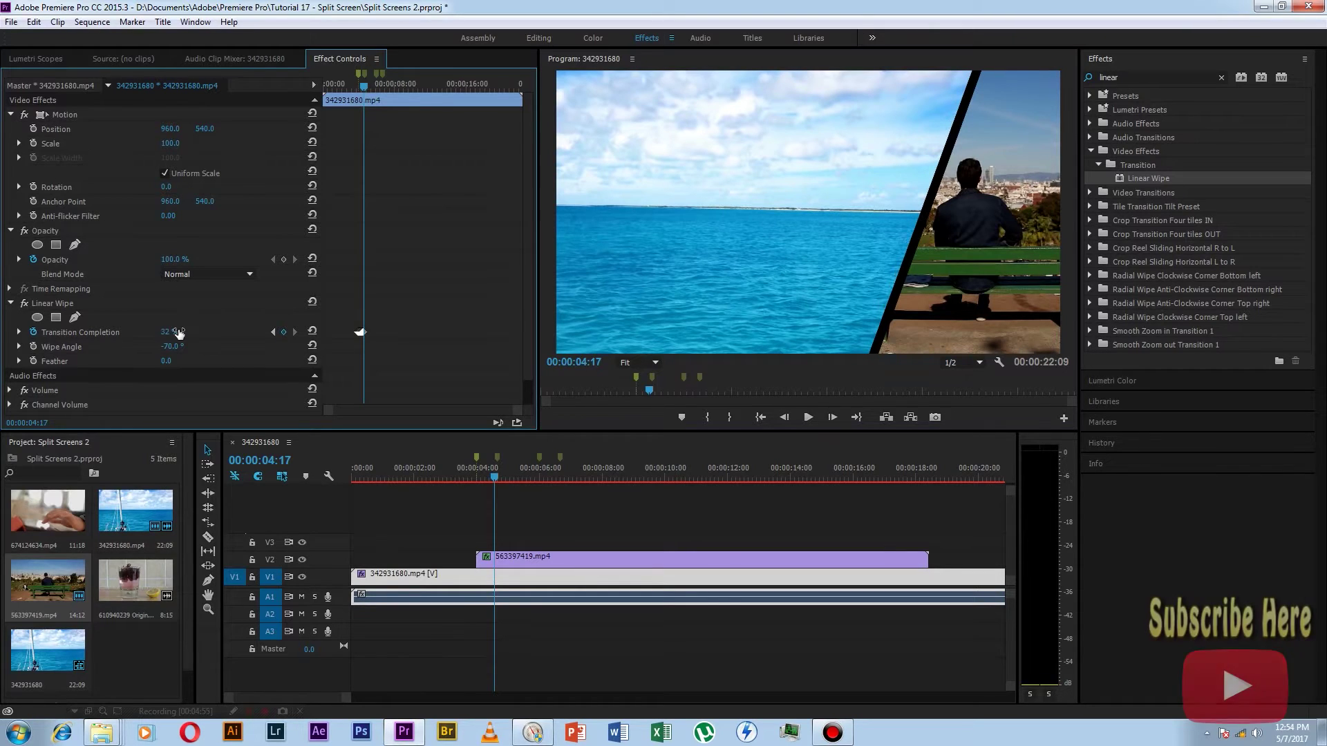
{"action": "left_click", "coordinate": [833, 417]}
{"action": "left_click_drag", "start_coordinate": [176, 336], "coordinate": [186, 331]}
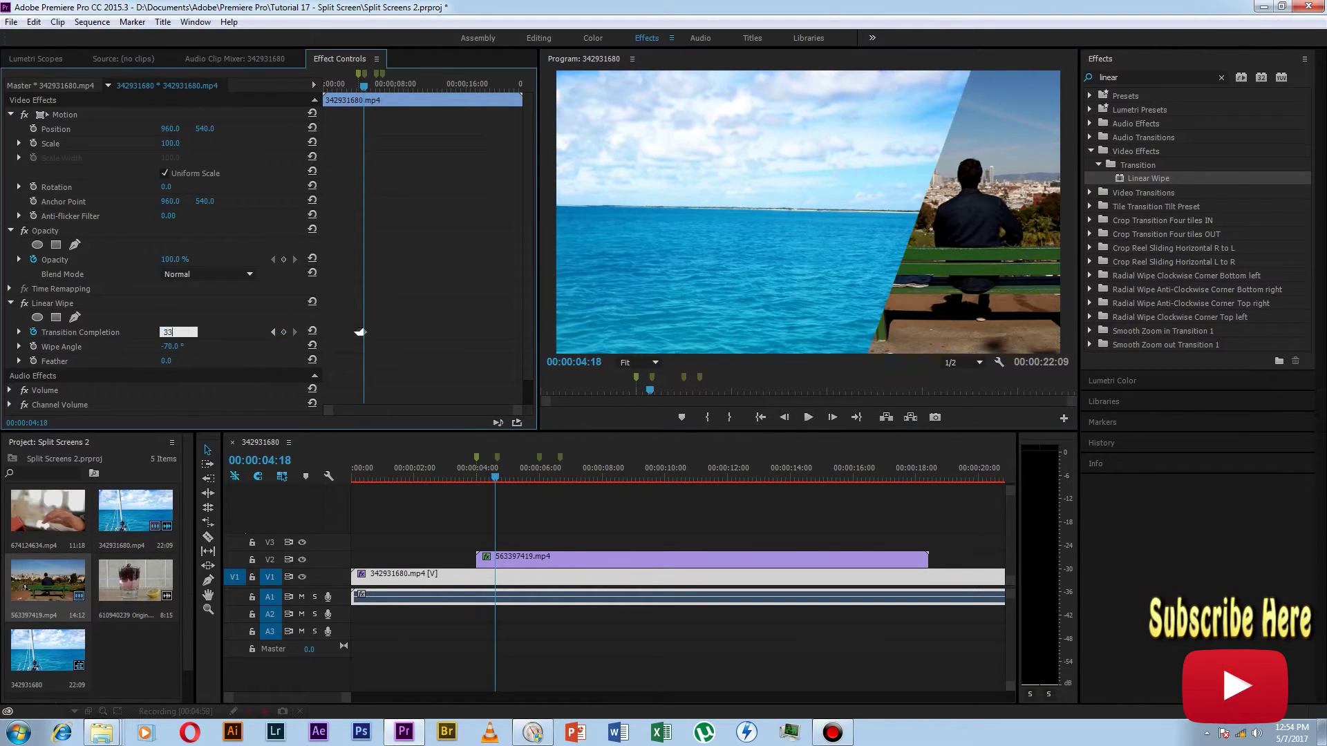
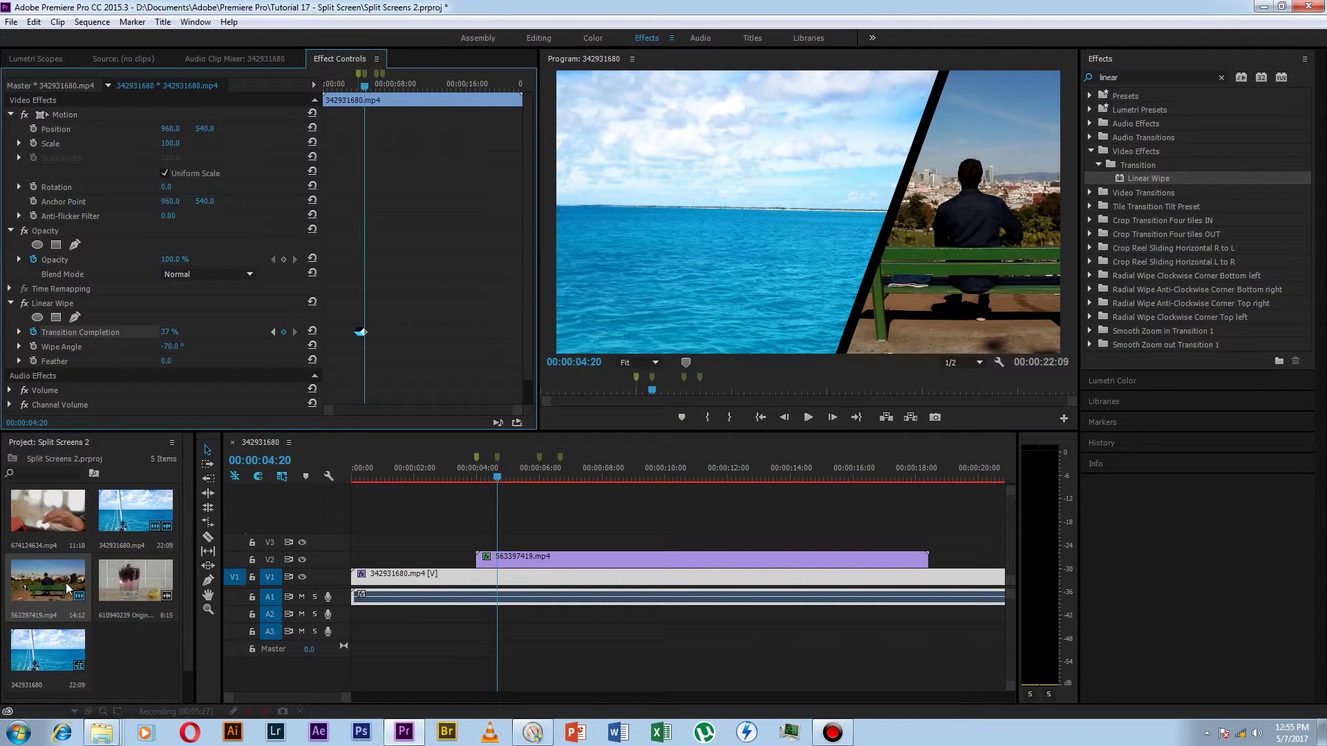
Place the 674124634.mp4 clip on V3 and align its start with the playhead at 00:00:09:00
{"action": "left_click_drag", "start_coordinate": [49, 510], "coordinate": [648, 549]}
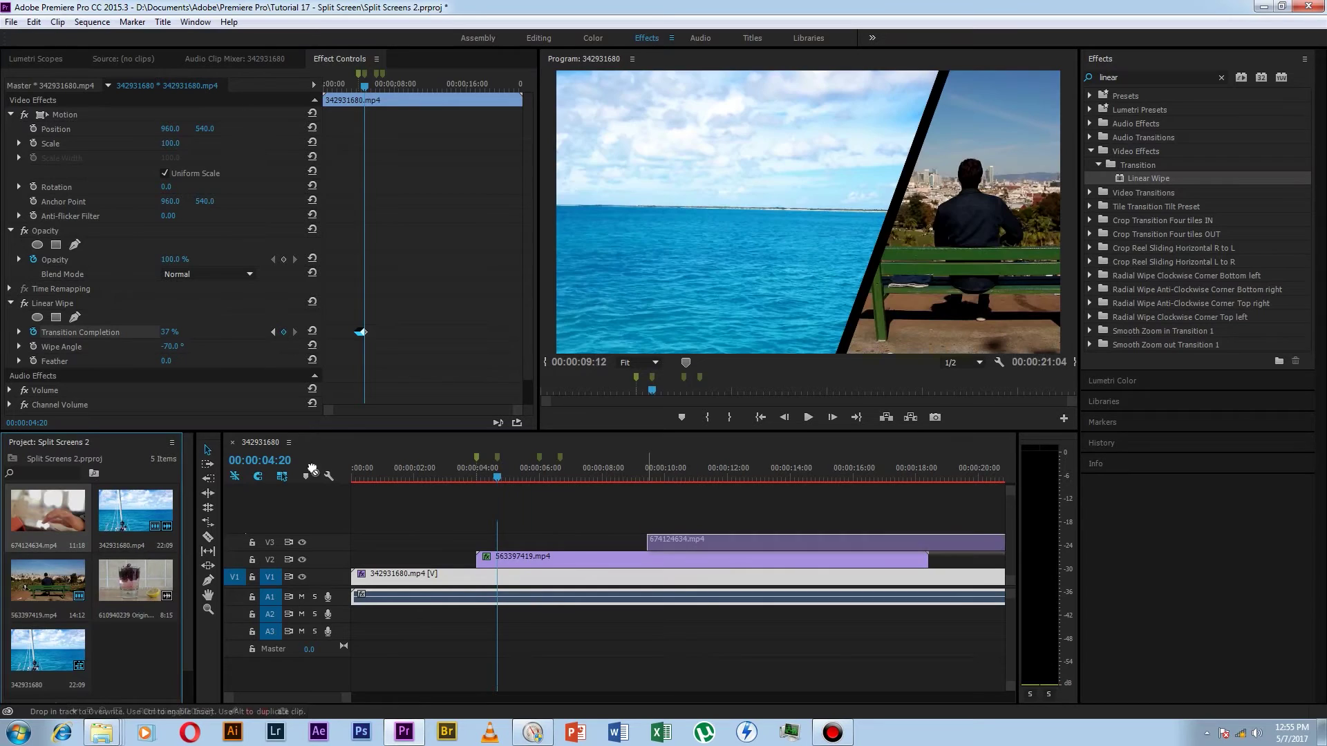
{"action": "left_click", "coordinate": [271, 460]}
{"action": "left_click", "coordinate": [271, 460]}
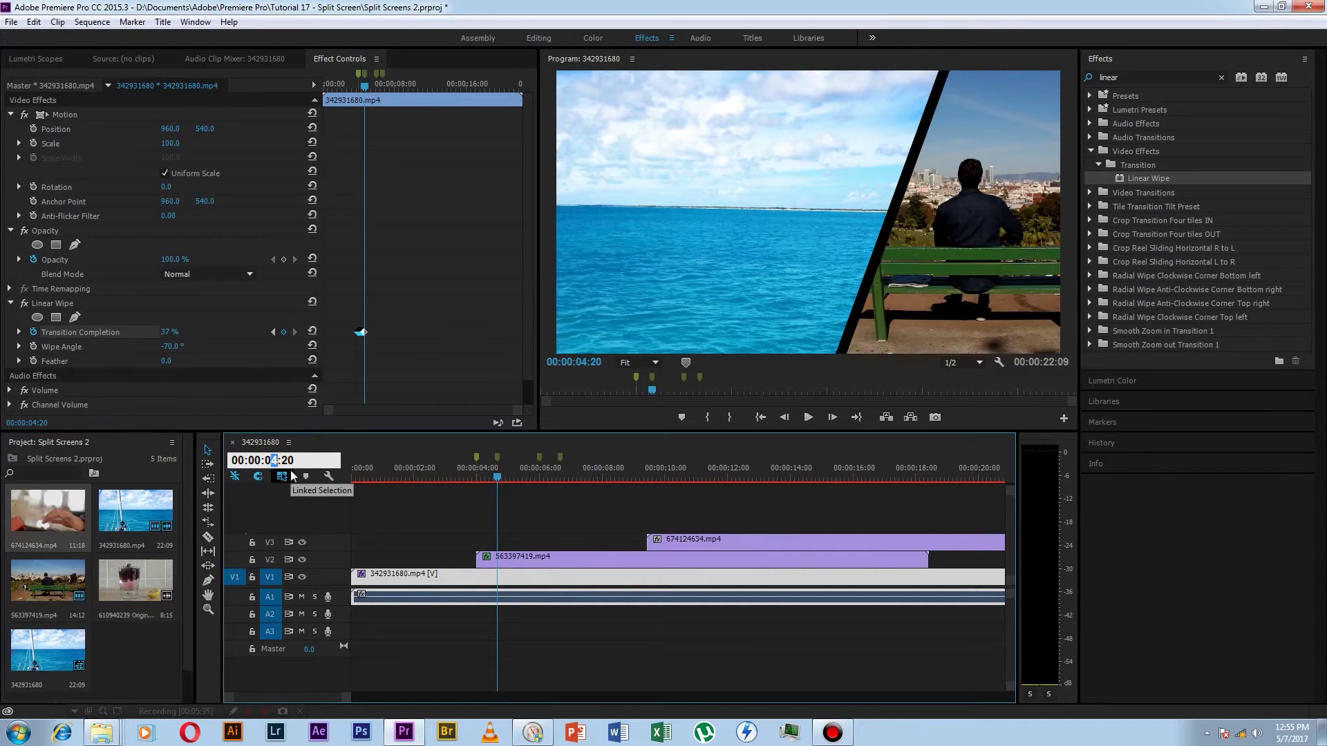
{"action": "type", "text": "9"}
{"action": "key", "text": "BackSpace"}
{"action": "type", "text": "0"}
{"action": "key", "text": "Return"}
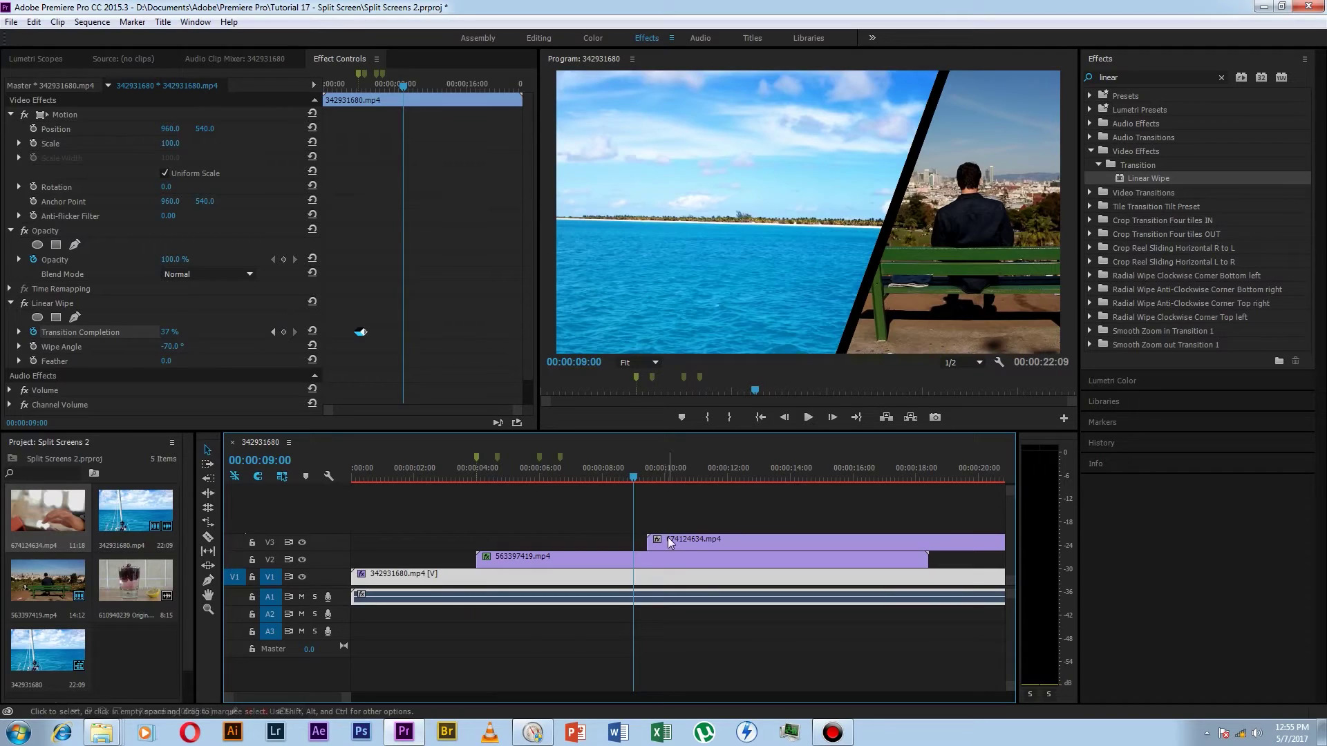
{"action": "left_click_drag", "start_coordinate": [669, 542], "coordinate": [658, 541]}
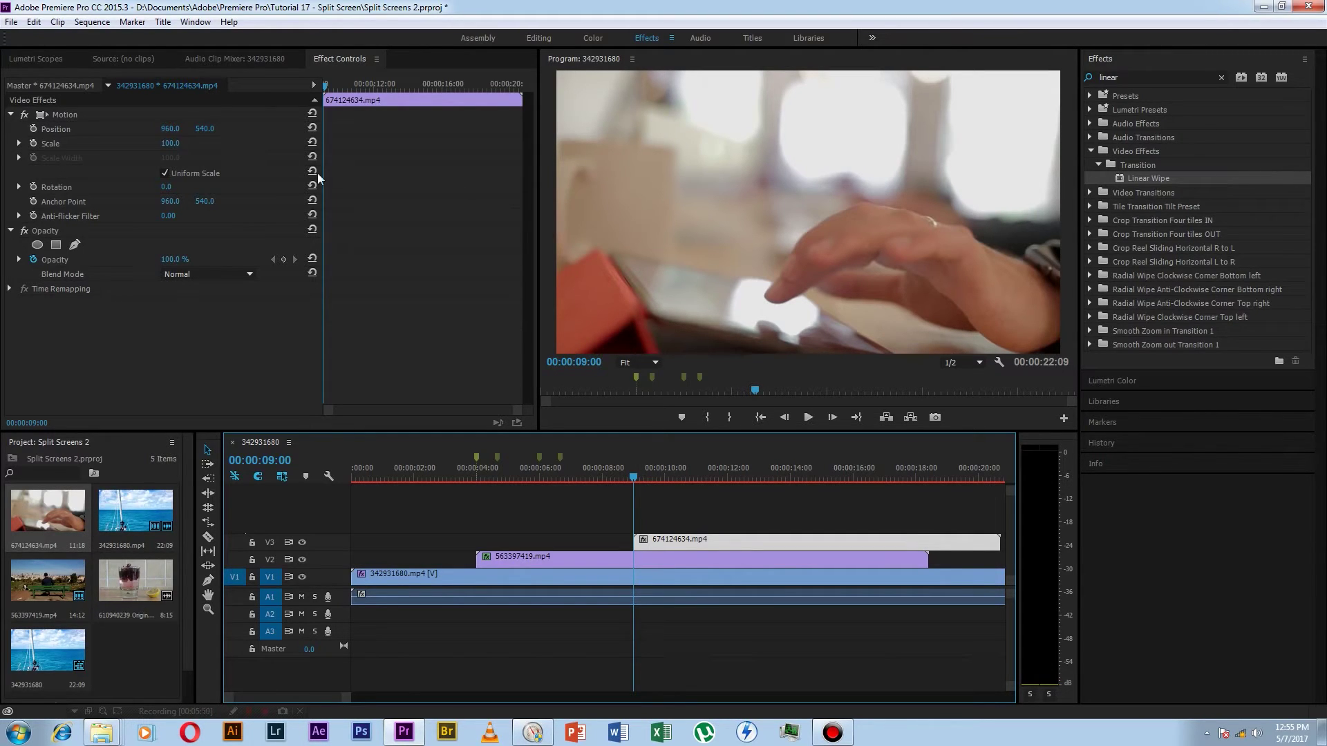
Shift the V3 clip left by setting its horizontal Position to 4
{"action": "left_click", "coordinate": [169, 138]}
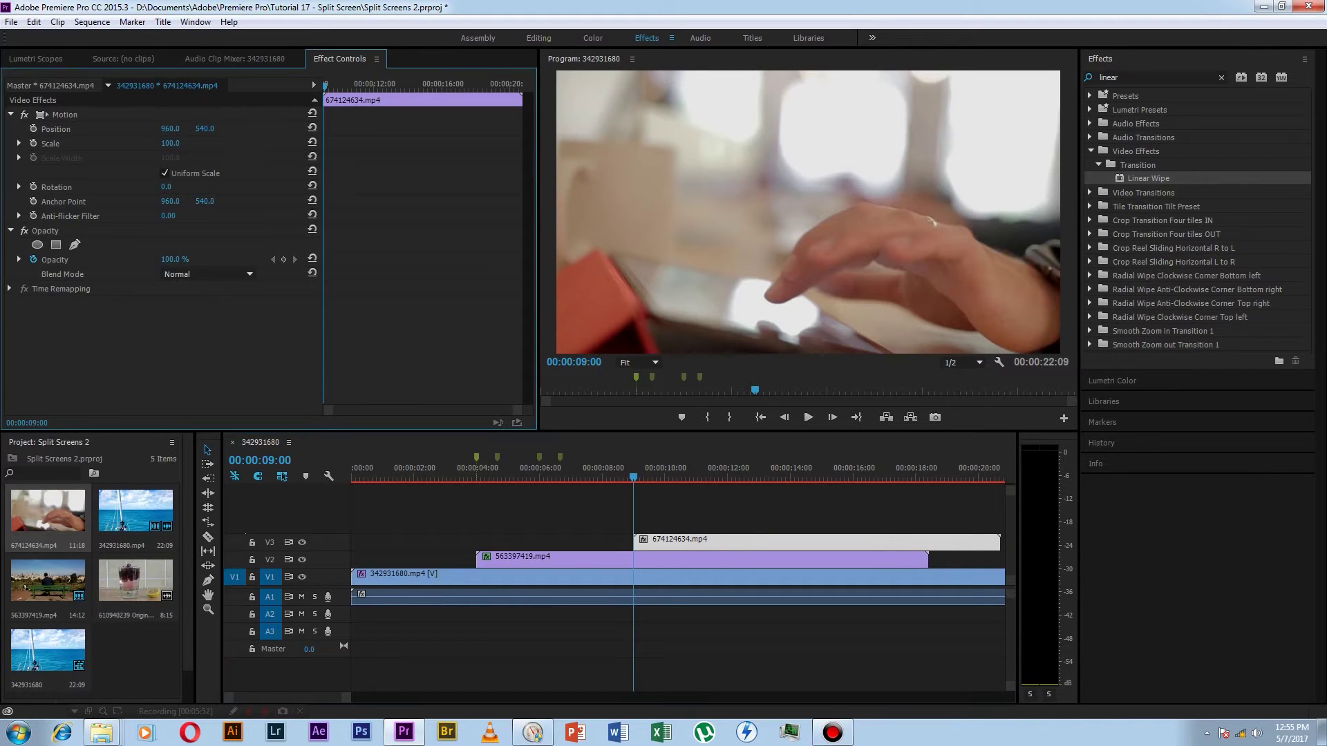
{"action": "left_click_drag", "start_coordinate": [170, 128], "coordinate": [28, 129]}
{"action": "left_click_drag", "start_coordinate": [169, 128], "coordinate": [104, 128]}
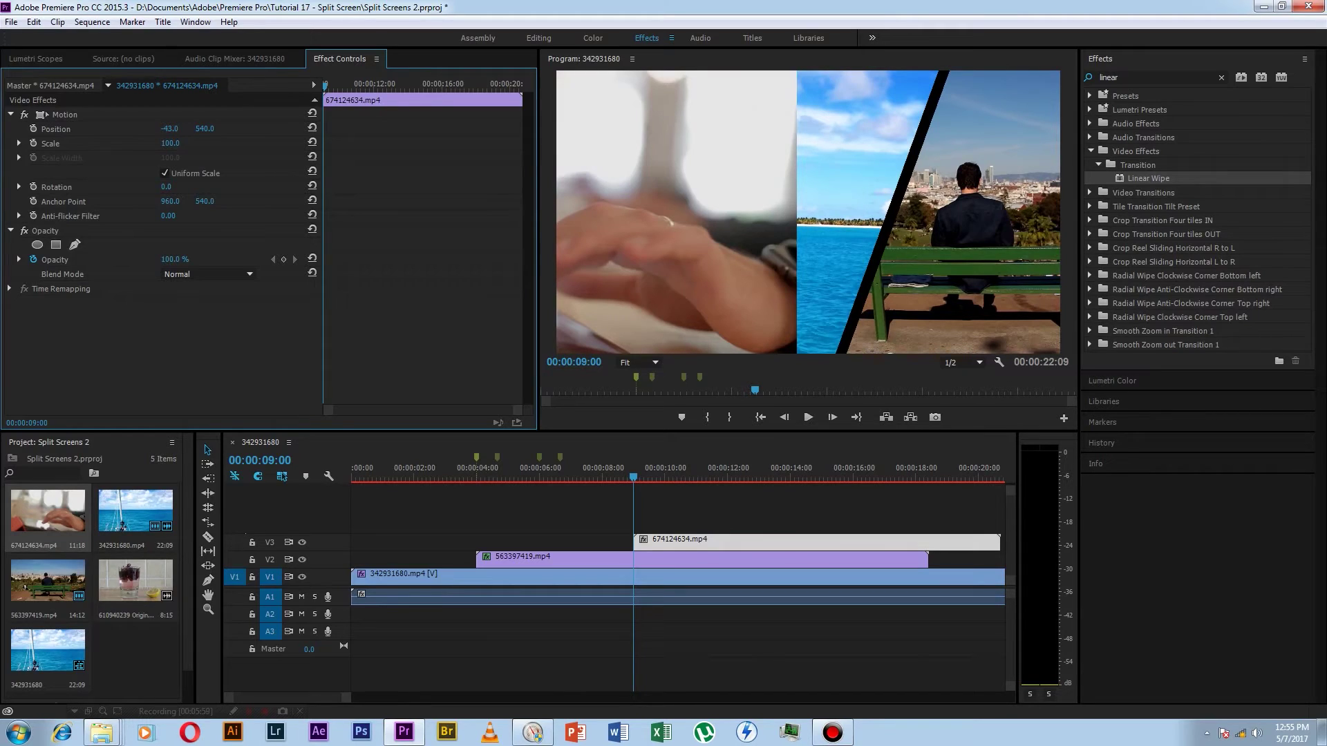
{"action": "mouse_move", "coordinate": [166, 128]}
{"action": "left_mouse_down"}
{"action": "mouse_move", "coordinate": [149, 128]}
{"action": "mouse_move", "coordinate": [176, 128]}
{"action": "left_mouse_up"}
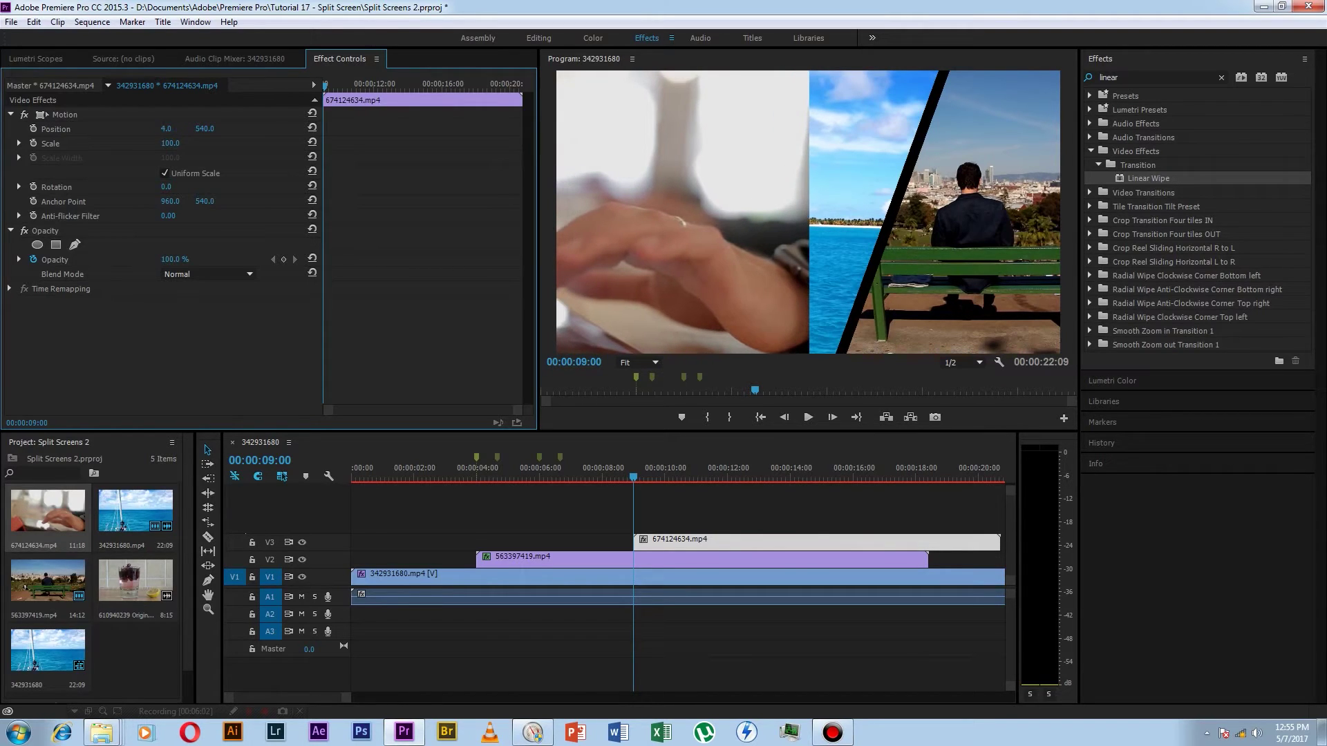
Apply Linear Wipe to the V3 clip with a Wipe Angle of -70° and a Transition Completion of 18%
{"action": "left_click_drag", "start_coordinate": [1155, 185], "coordinate": [727, 545]}
{"action": "left_click_drag", "start_coordinate": [166, 332], "coordinate": [184, 332]}
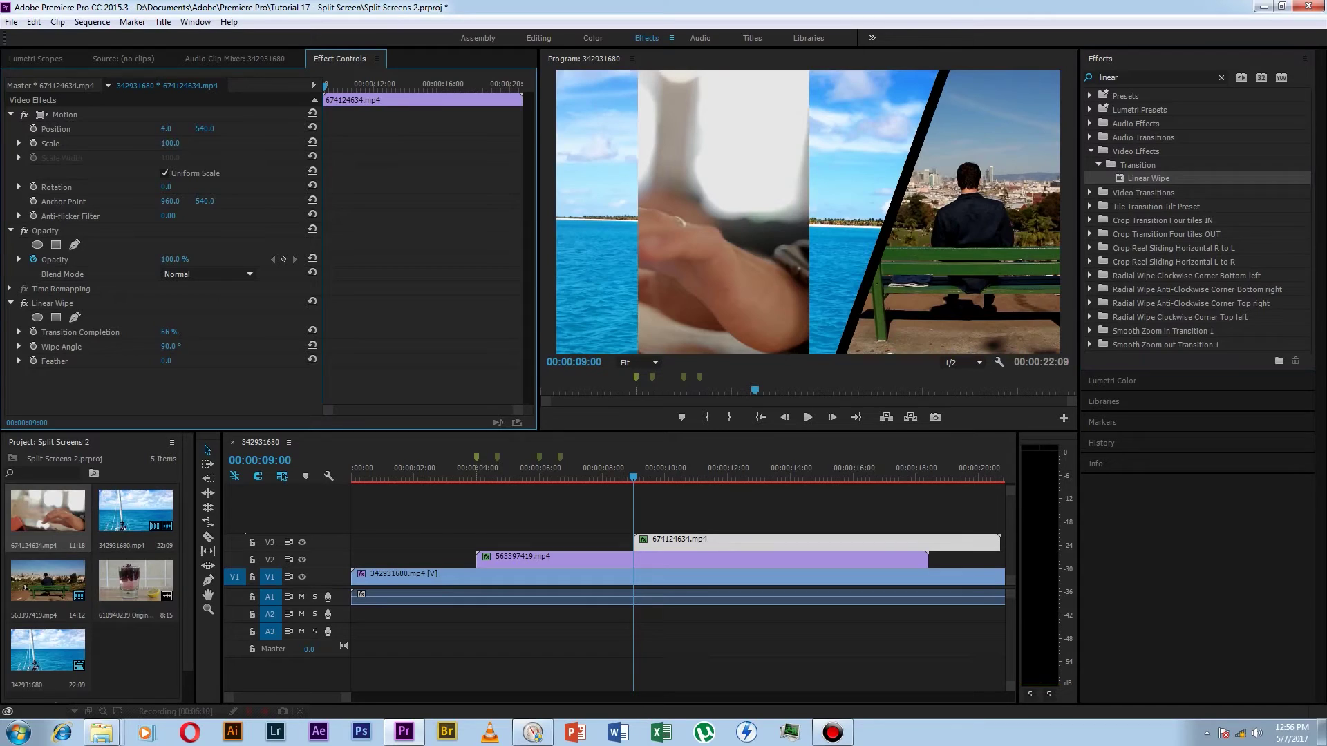
{"action": "left_click", "coordinate": [170, 347]}
{"action": "type", "text": "-7"}
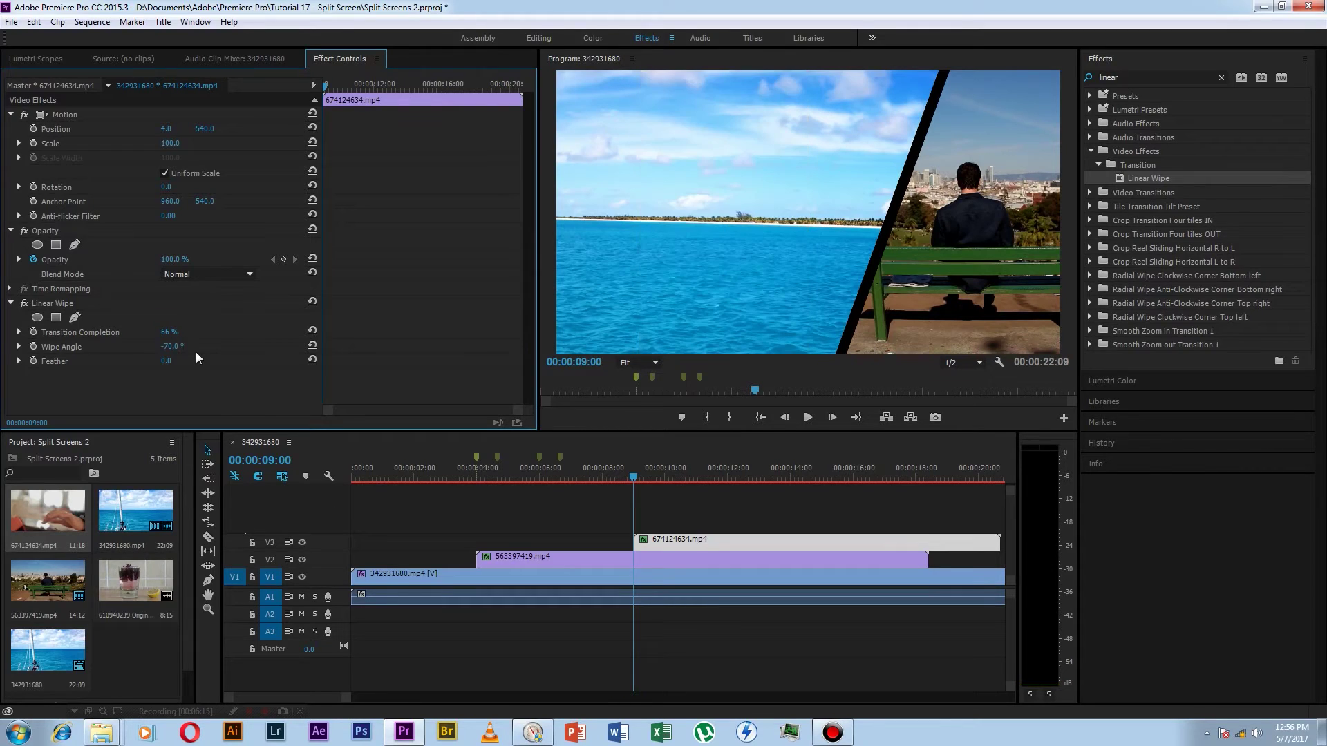
{"action": "left_click", "coordinate": [165, 331]}
{"action": "type", "text": "0"}
{"action": "key", "text": "Return"}
{"action": "left_click_drag", "start_coordinate": [166, 331], "coordinate": [180, 333]}
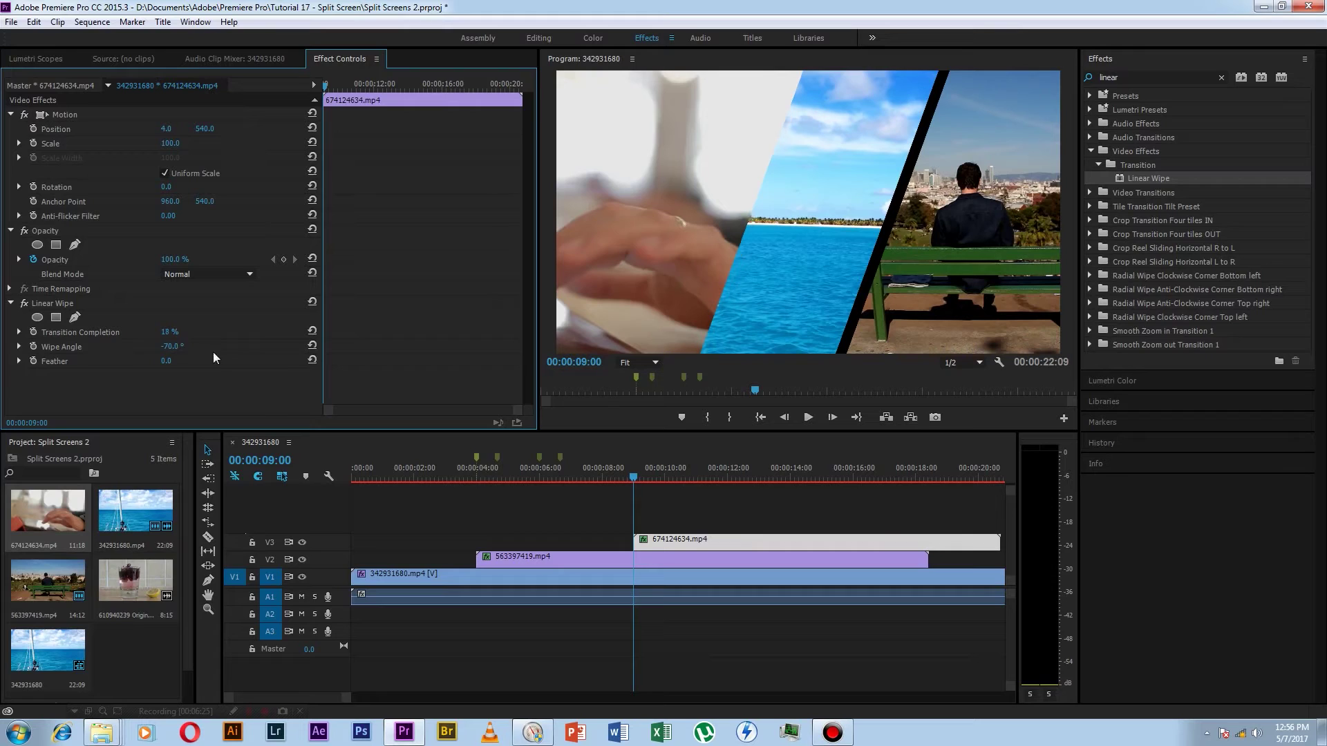
Try Transition Completions of 19% and 16%, settle on 17%, and set the V3 clip's horizontal Position to 105
{"action": "left_click", "coordinate": [179, 331]}
{"action": "type", "text": "19"}
{"action": "key", "text": "Return"}
{"action": "left_click", "coordinate": [178, 332]}
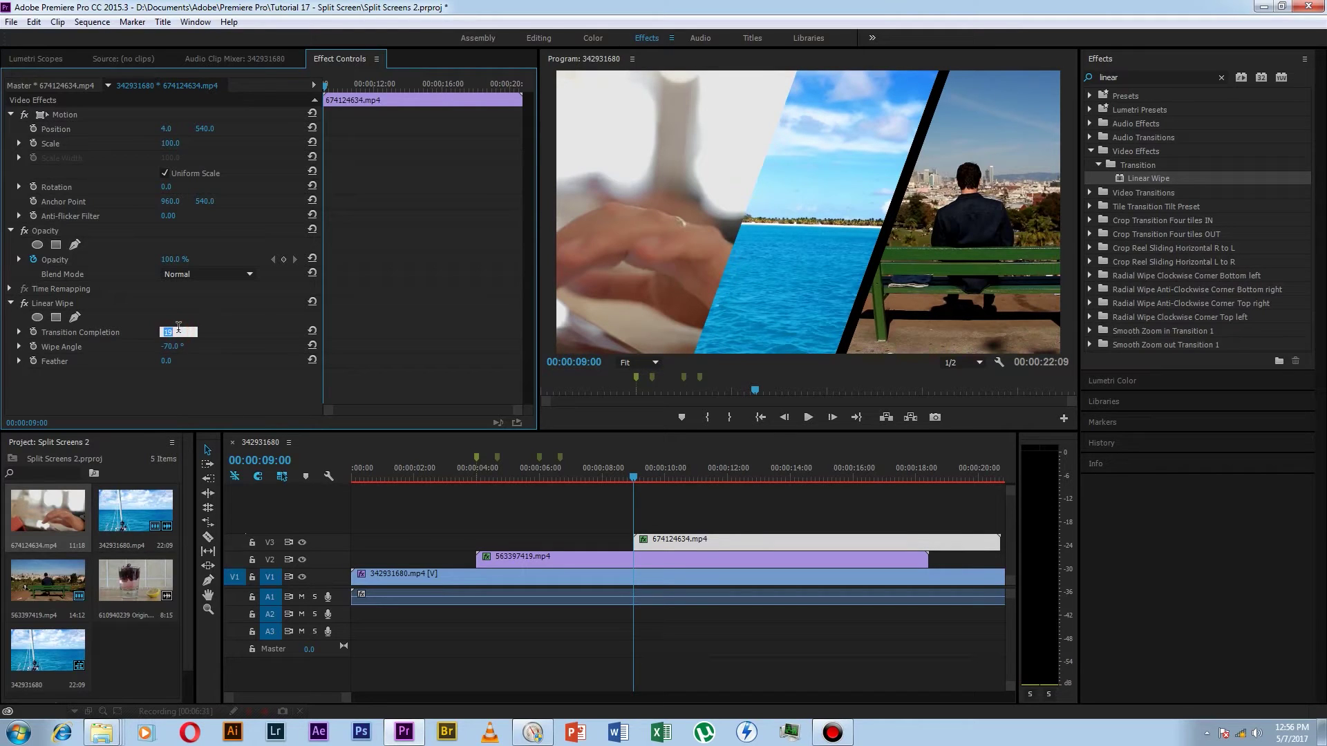
{"action": "type", "text": "16"}
{"action": "key", "text": "Return"}
{"action": "left_click", "coordinate": [178, 330]}
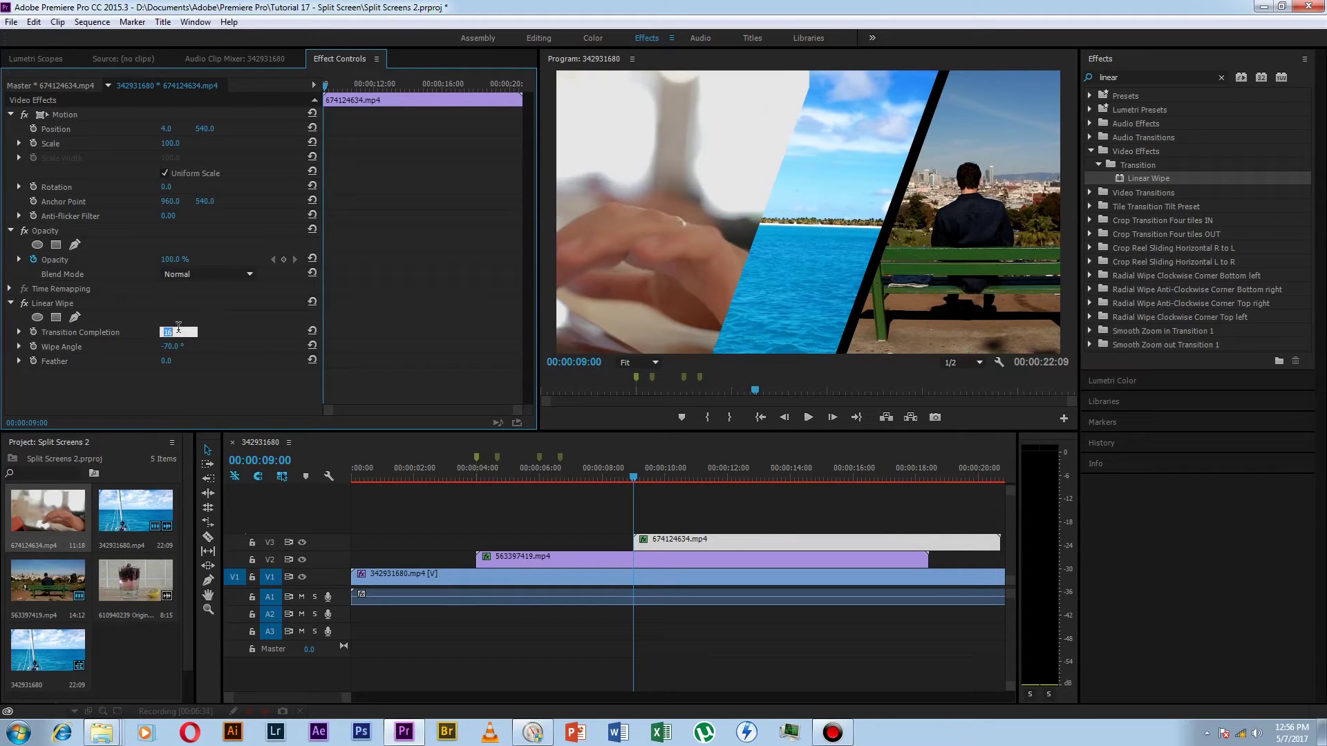
{"action": "type", "text": "17"}
{"action": "key", "text": "Return"}
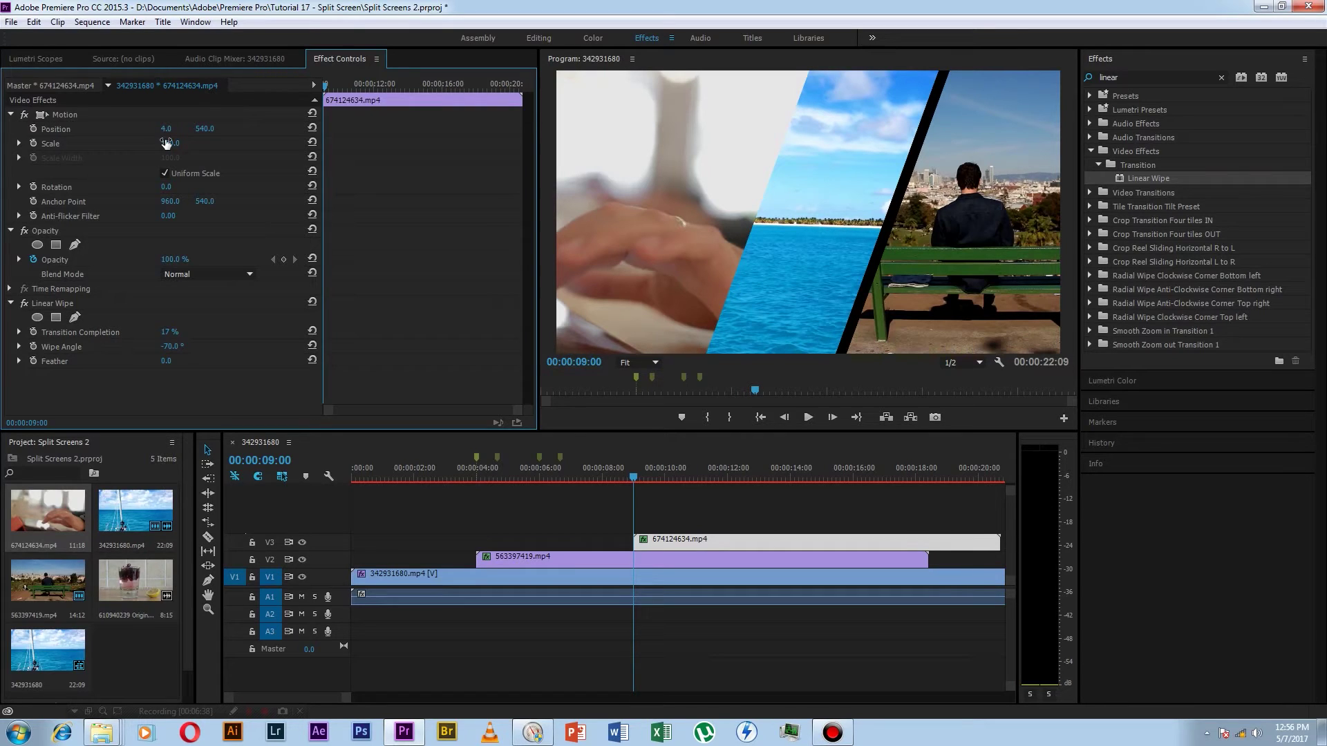
{"action": "mouse_move", "coordinate": [163, 132]}
{"action": "left_mouse_down"}
{"action": "mouse_move", "coordinate": [224, 131]}
{"action": "mouse_move", "coordinate": [178, 131]}
{"action": "left_mouse_up"}
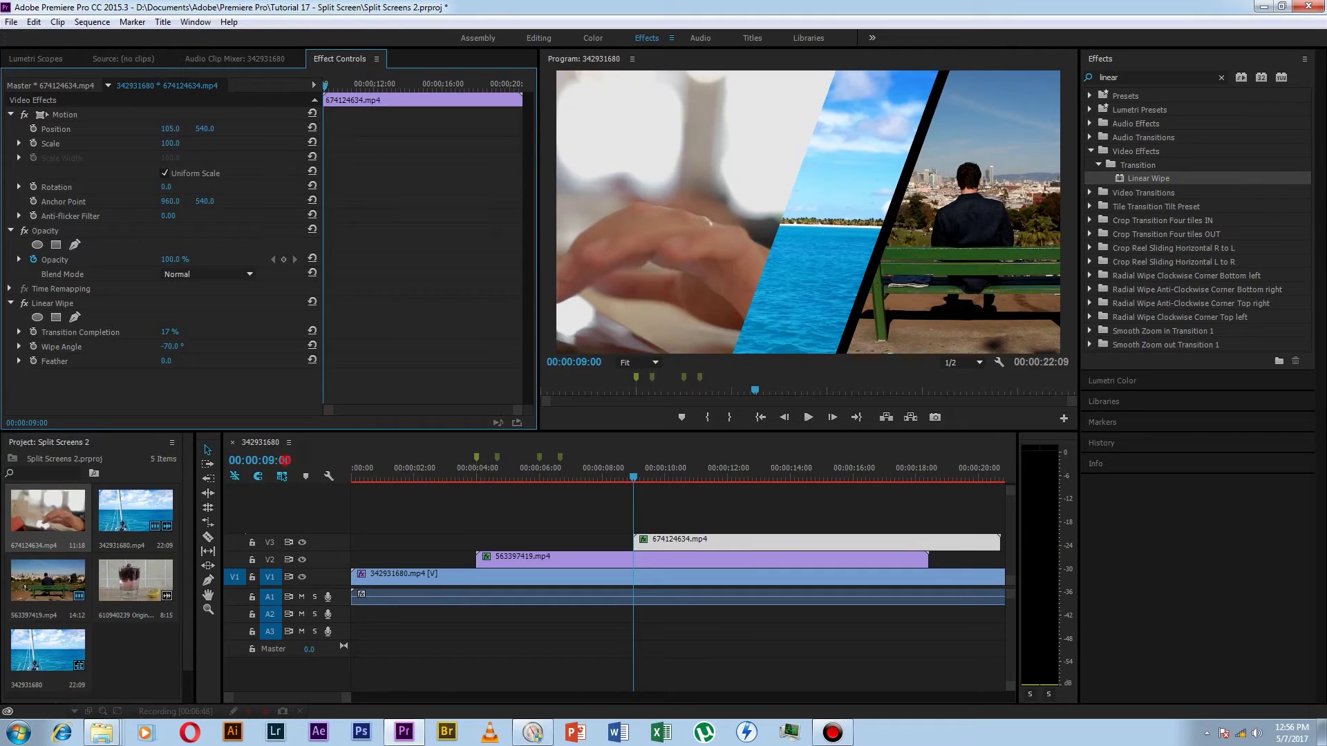
Move the playhead to 00:00:09:20 and start keyframing the V3 clip's Transition Completion at 17%
{"action": "left_click", "coordinate": [286, 461]}
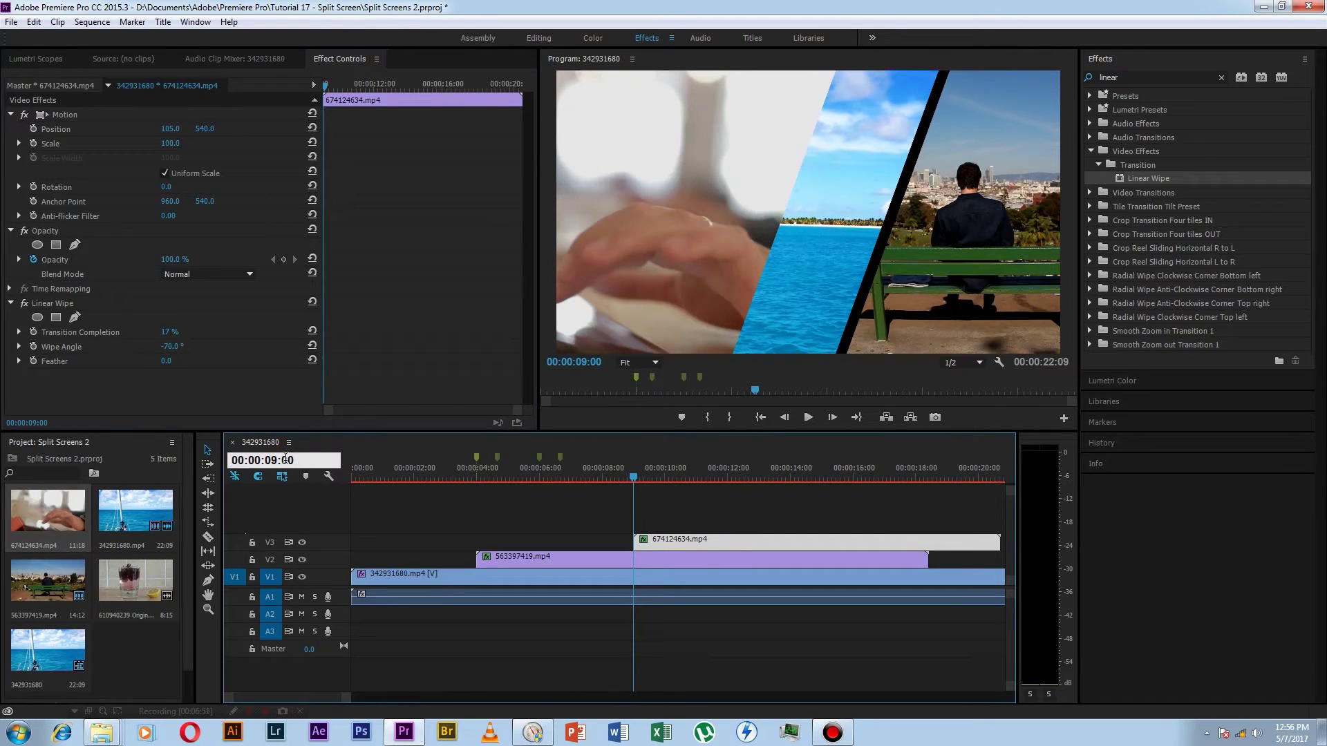
{"action": "key", "text": "BackSpace"}
{"action": "key", "text": "BackSpace"}
{"action": "type", "text": "20"}
{"action": "key", "text": "Return"}
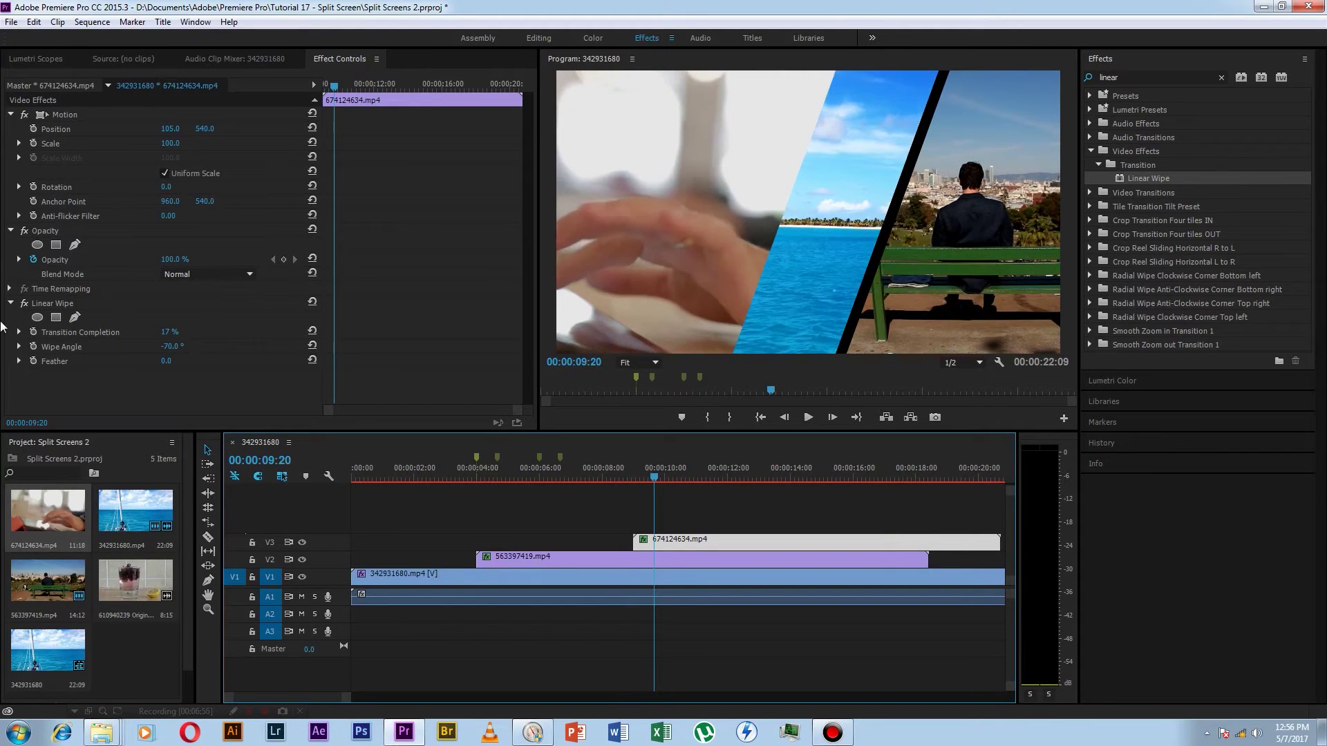
{"action": "left_click", "coordinate": [33, 332]}
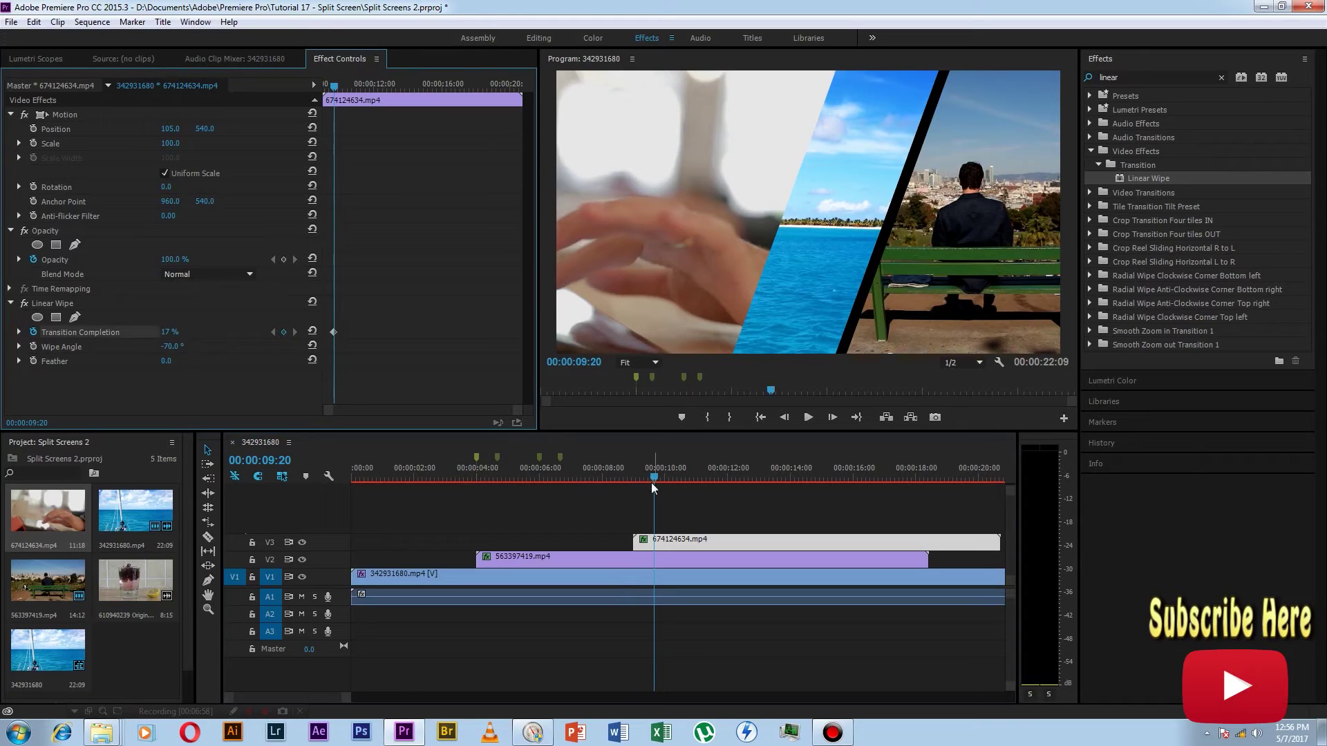
Return to 00:00:09:00, keyframe the V3 clip's Transition Completion high enough to wipe the clip out of frame, and preview the animation
{"action": "left_click", "coordinate": [282, 461]}
{"action": "left_click", "coordinate": [280, 461]}
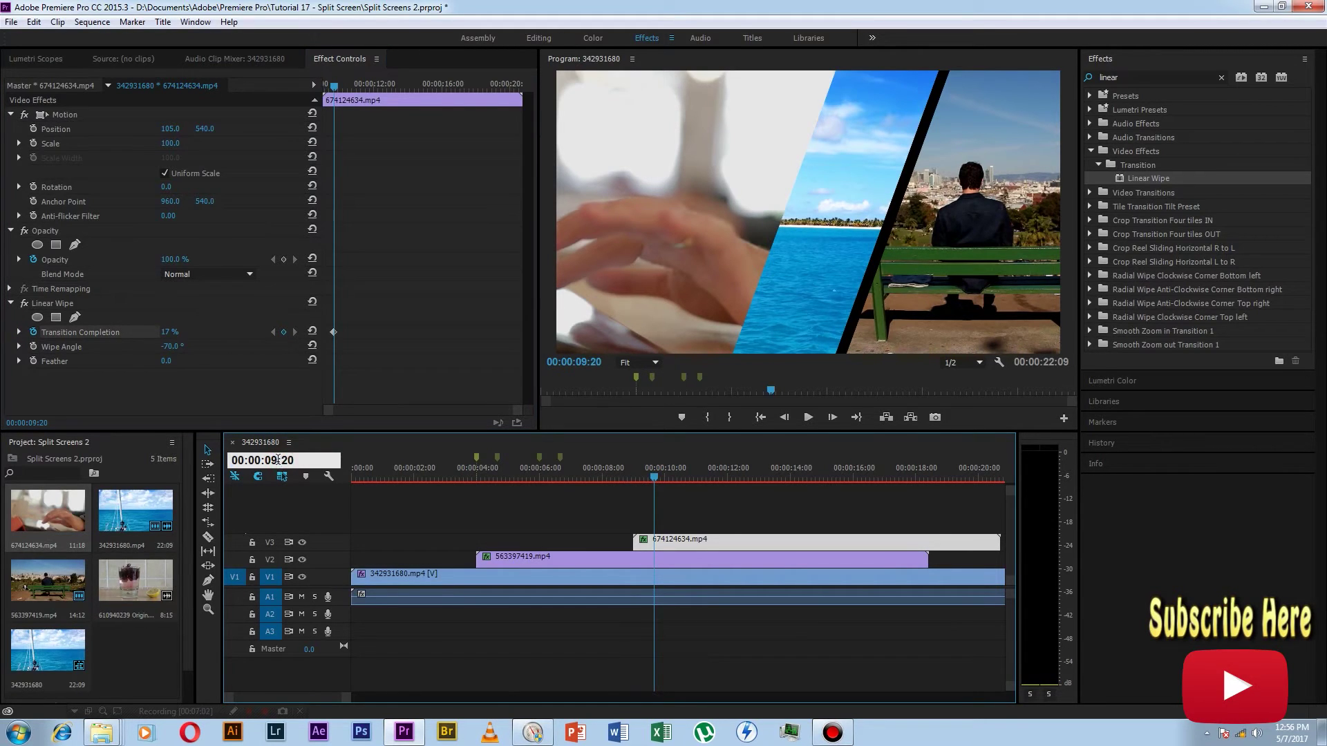
{"action": "key", "text": "Delete"}
{"action": "key", "text": "Return"}
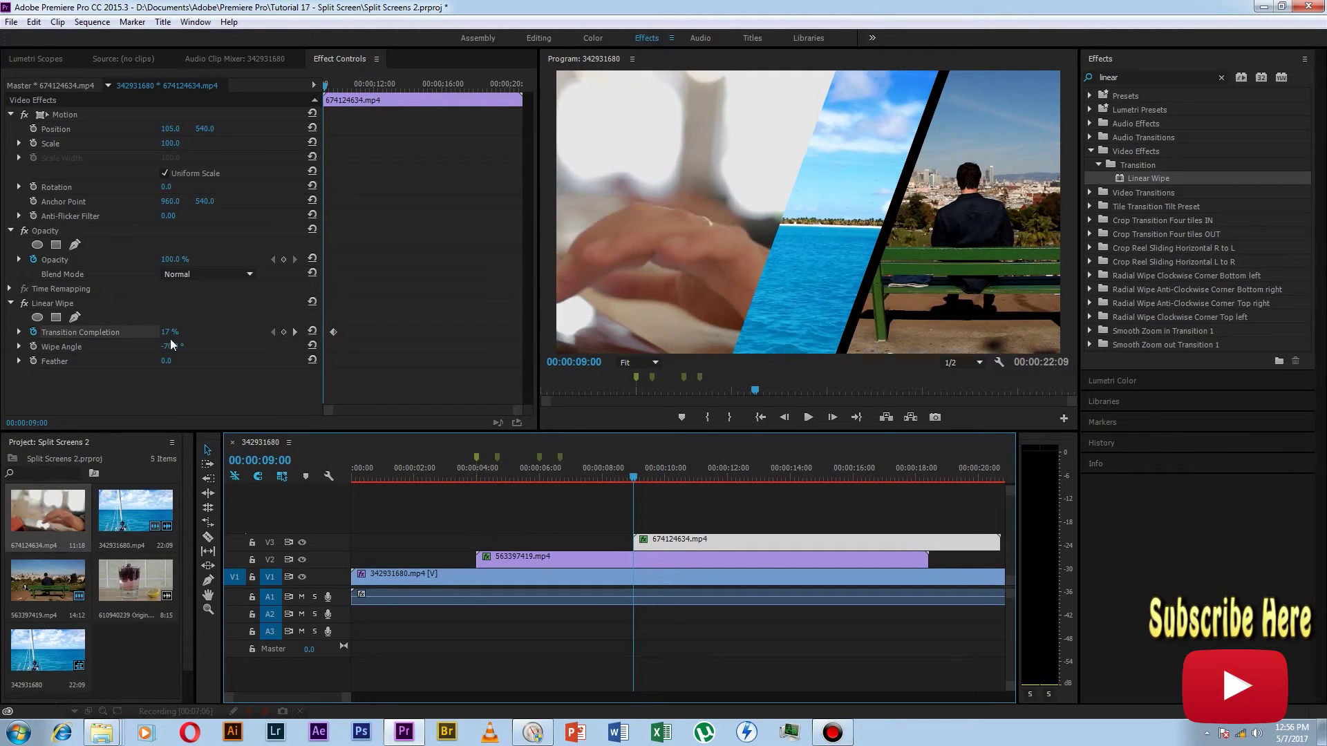
{"action": "left_click_drag", "start_coordinate": [168, 333], "coordinate": [203, 332]}
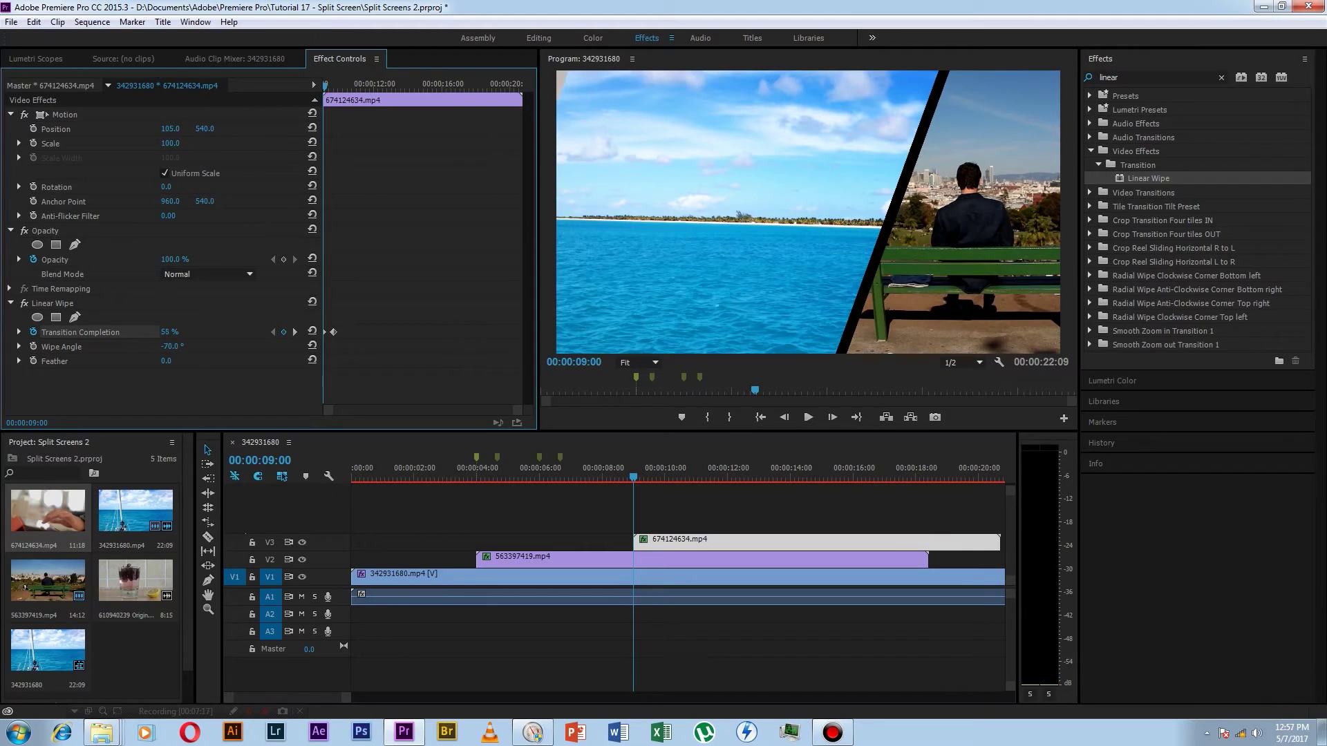
{"action": "left_click_drag", "start_coordinate": [201, 332], "coordinate": [199, 332]}
{"action": "key", "text": "space"}
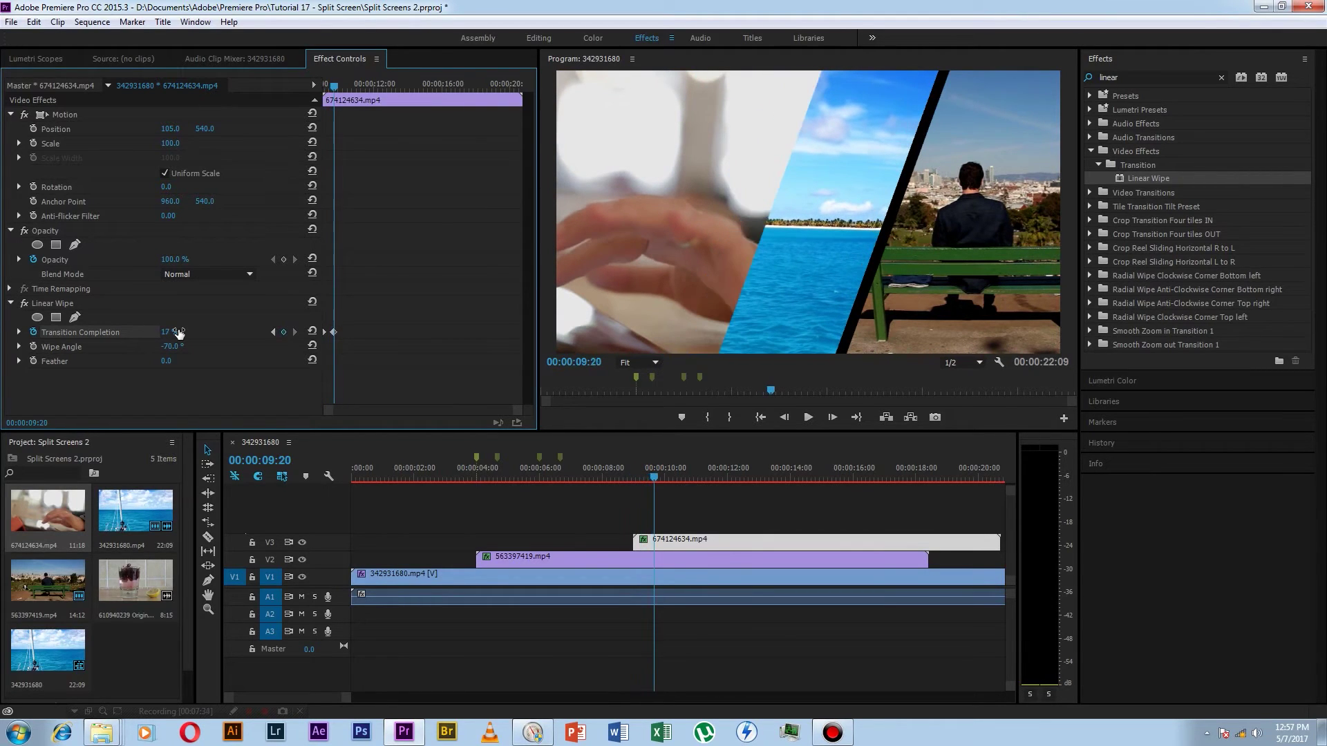
Apply a second Linear Wipe to the V1 clip and add a marker at 00:00:09:20
{"action": "left_click", "coordinate": [698, 577]}
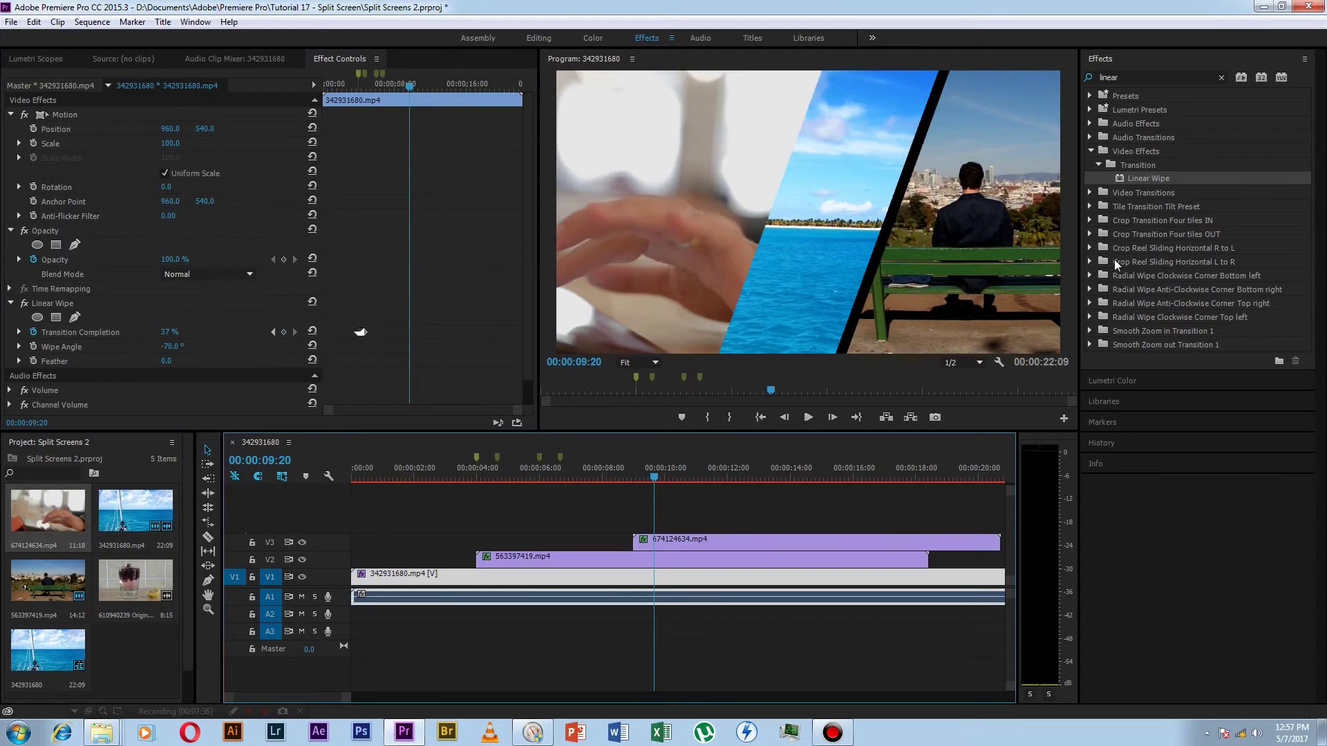
{"action": "left_click_drag", "start_coordinate": [1147, 178], "coordinate": [681, 577]}
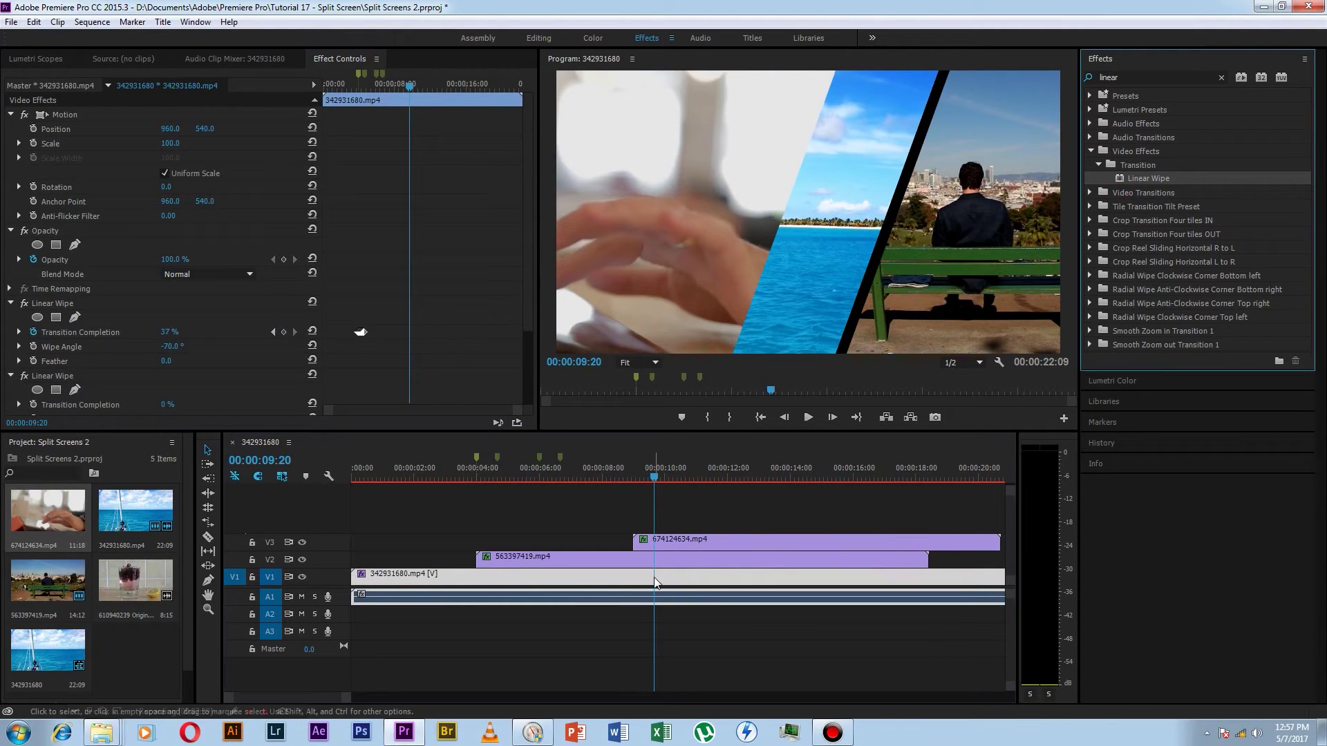
{"action": "left_click", "coordinate": [681, 418]}
{"action": "scroll", "coordinate": [521, 405], "scroll_direction": "down", "scroll_amount": 5}
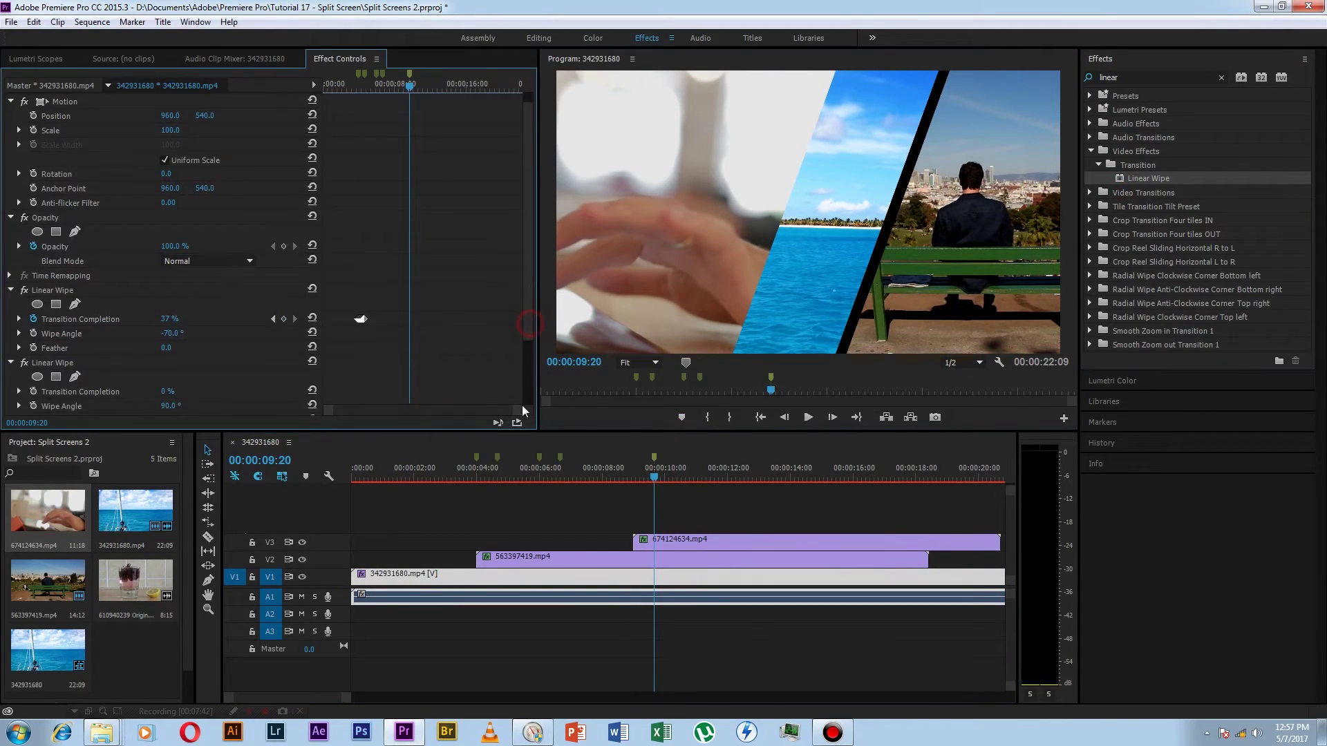
Move the playhead back to 00:00:09:00 and add a marker there
{"action": "left_click", "coordinate": [282, 460]}
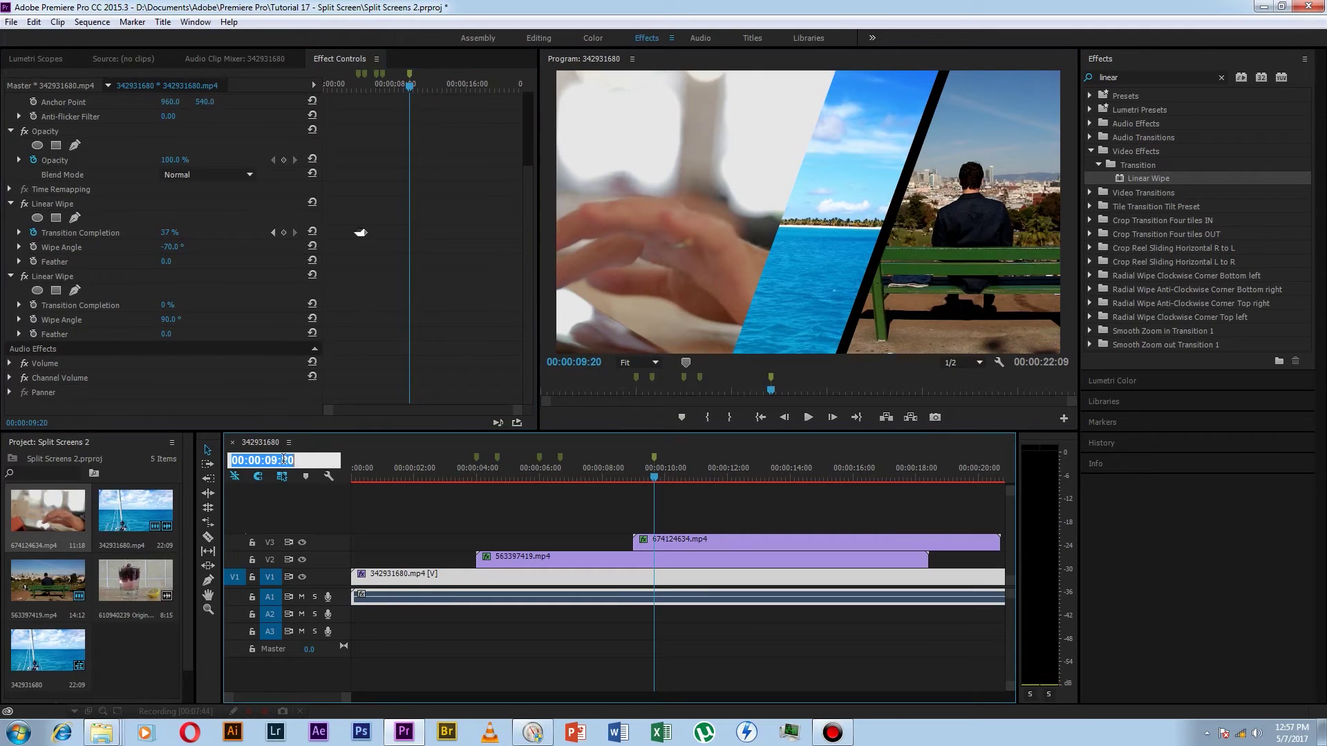
{"action": "key", "text": "BackSpace"}
{"action": "key", "text": "BackSpace"}
{"action": "type", "text": "00"}
{"action": "key", "text": "Return"}
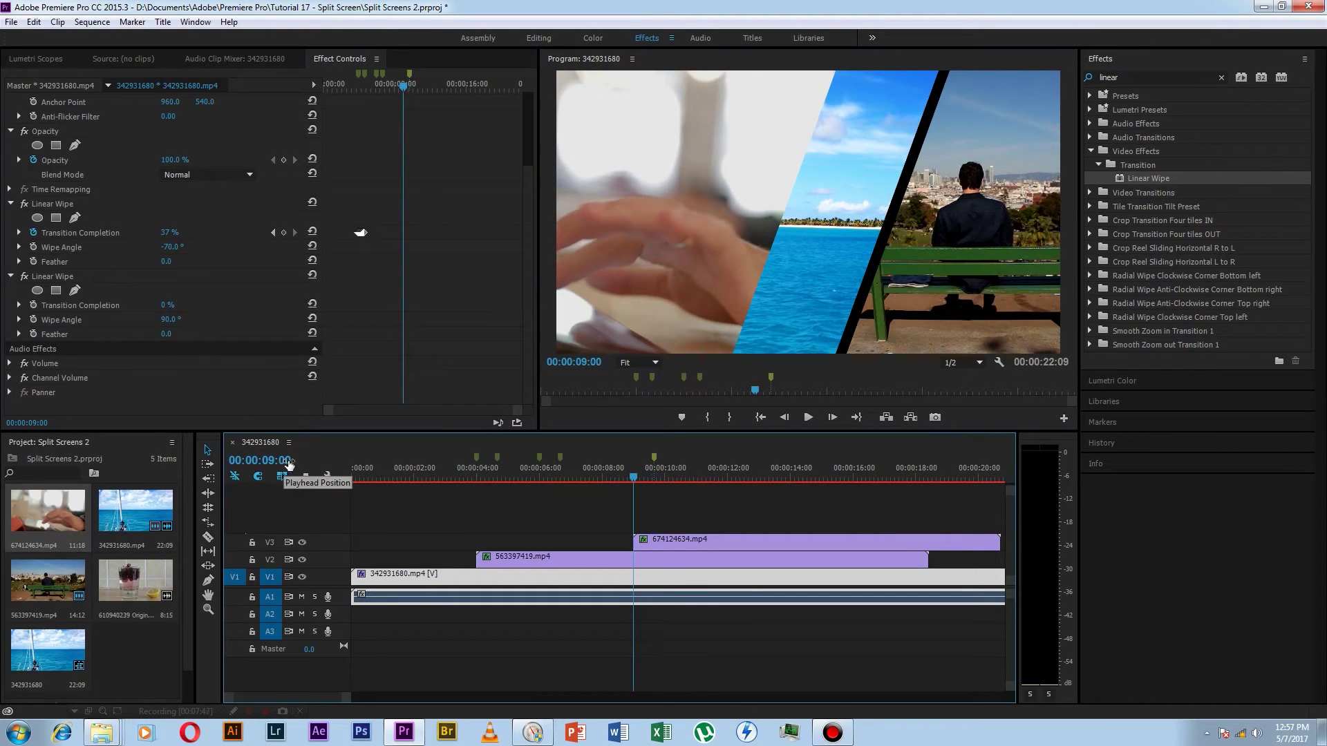
{"action": "left_click", "coordinate": [681, 418]}
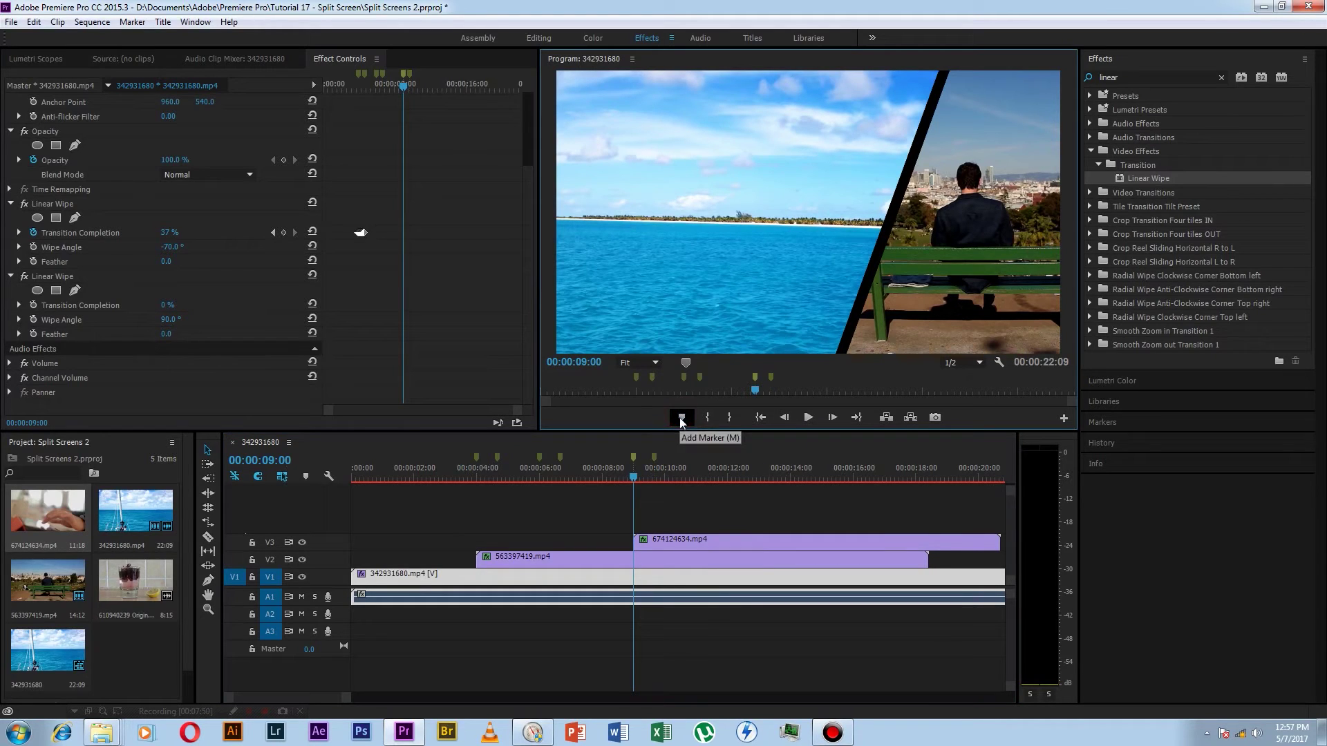
On the V1 clip's second Linear Wipe, try Transition Completion at 23% near 00:00:09:03 and set Wipe Angle to 110°
{"action": "left_click", "coordinate": [11, 204]}
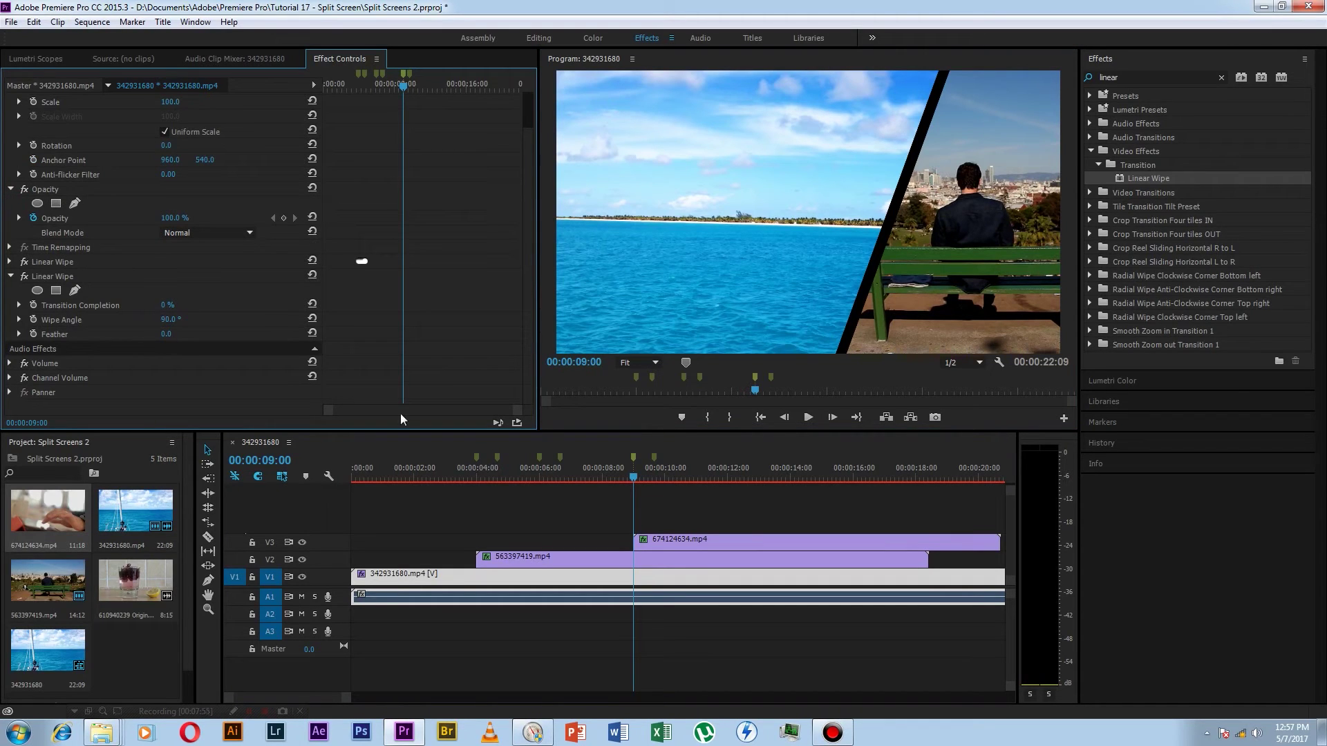
{"action": "key", "text": "Right"}
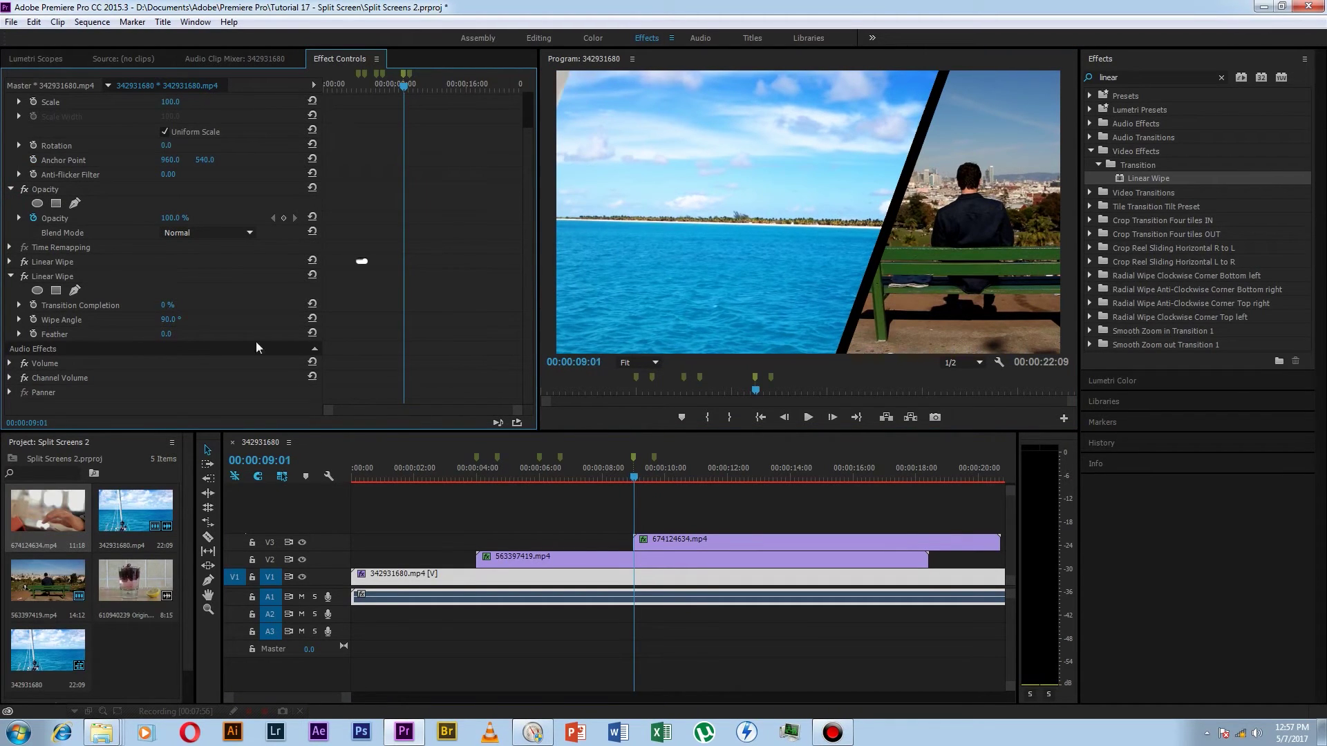
{"action": "key", "text": "Right"}
{"action": "key", "text": "Right"}
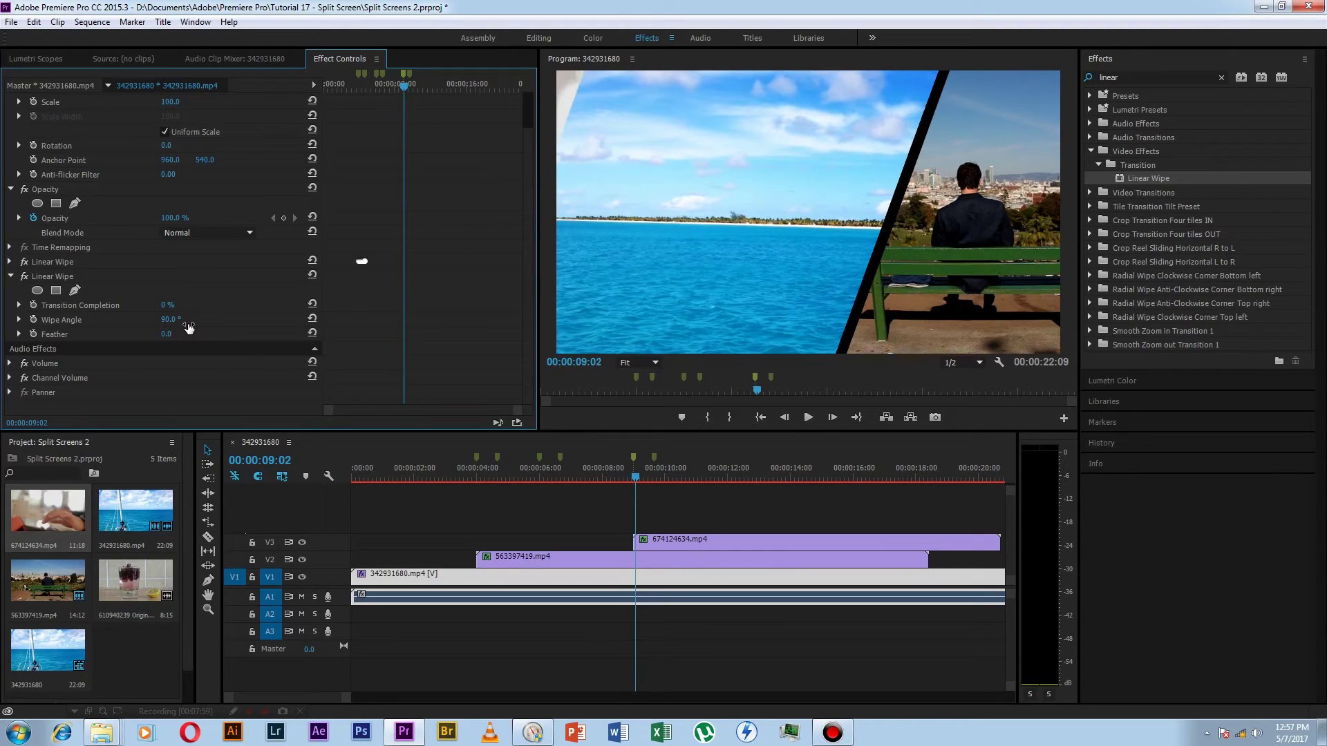
{"action": "left_click", "coordinate": [173, 321]}
{"action": "key", "text": "Return"}
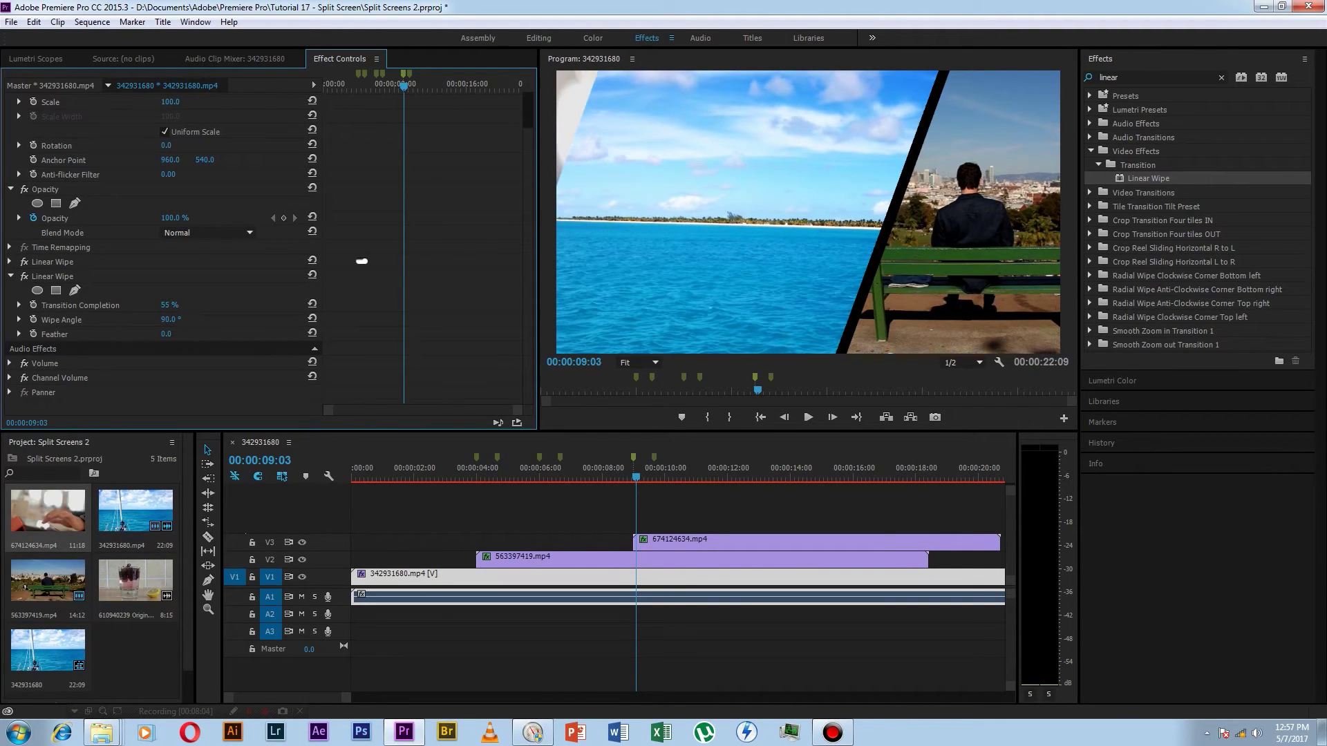
{"action": "mouse_move", "coordinate": [169, 305]}
{"action": "left_mouse_down"}
{"action": "mouse_move", "coordinate": [194, 304]}
{"action": "mouse_move", "coordinate": [152, 305]}
{"action": "left_mouse_up"}
{"action": "left_click", "coordinate": [176, 320]}
{"action": "type", "text": "110"}
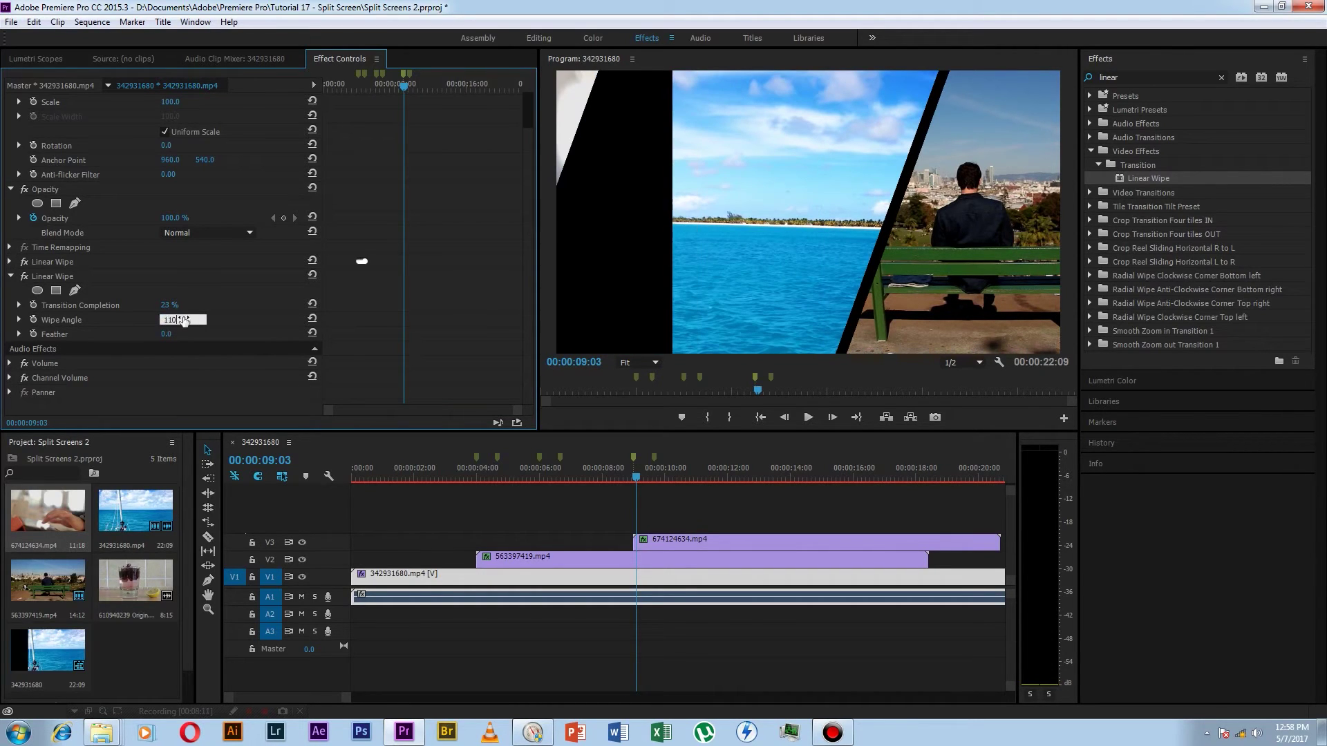
{"action": "key", "text": "Return"}
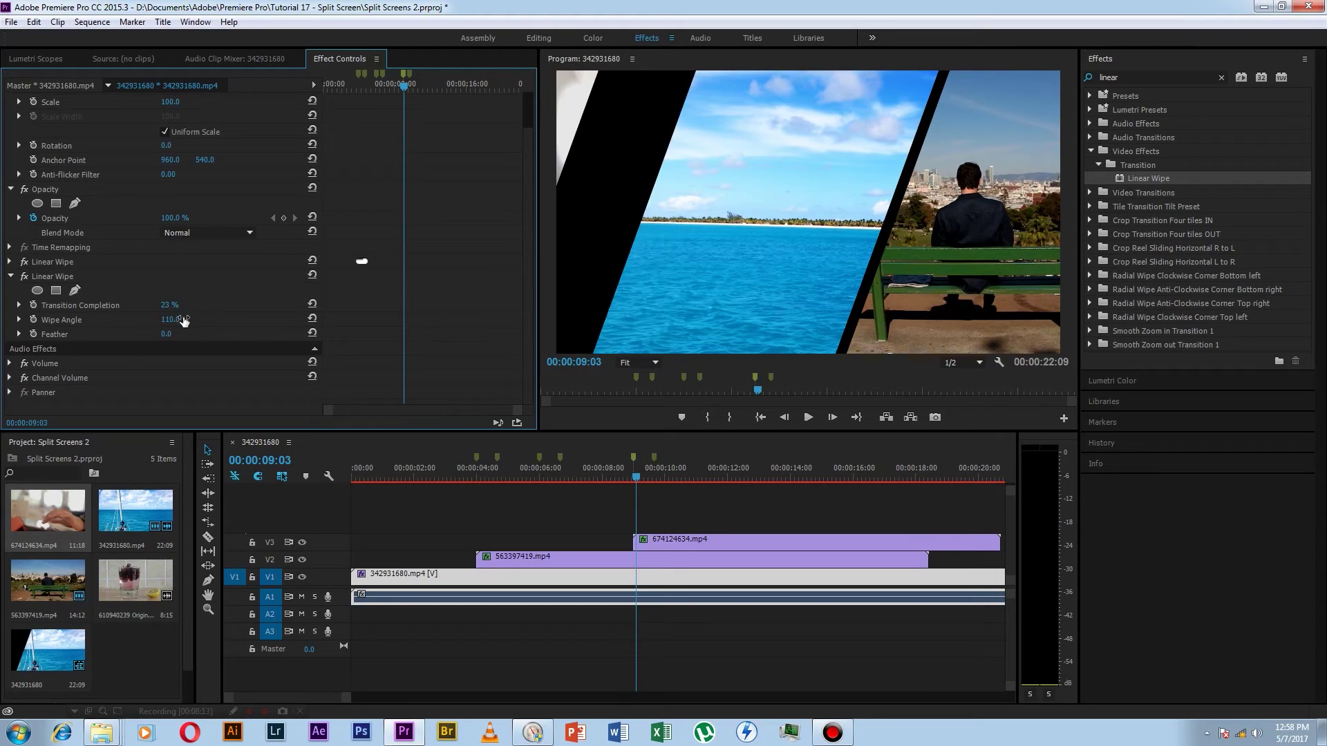
Return to 00:00:09:00 and start keyframing the second Linear Wipe's Transition Completion at 0%
{"action": "left_click", "coordinate": [638, 478]}
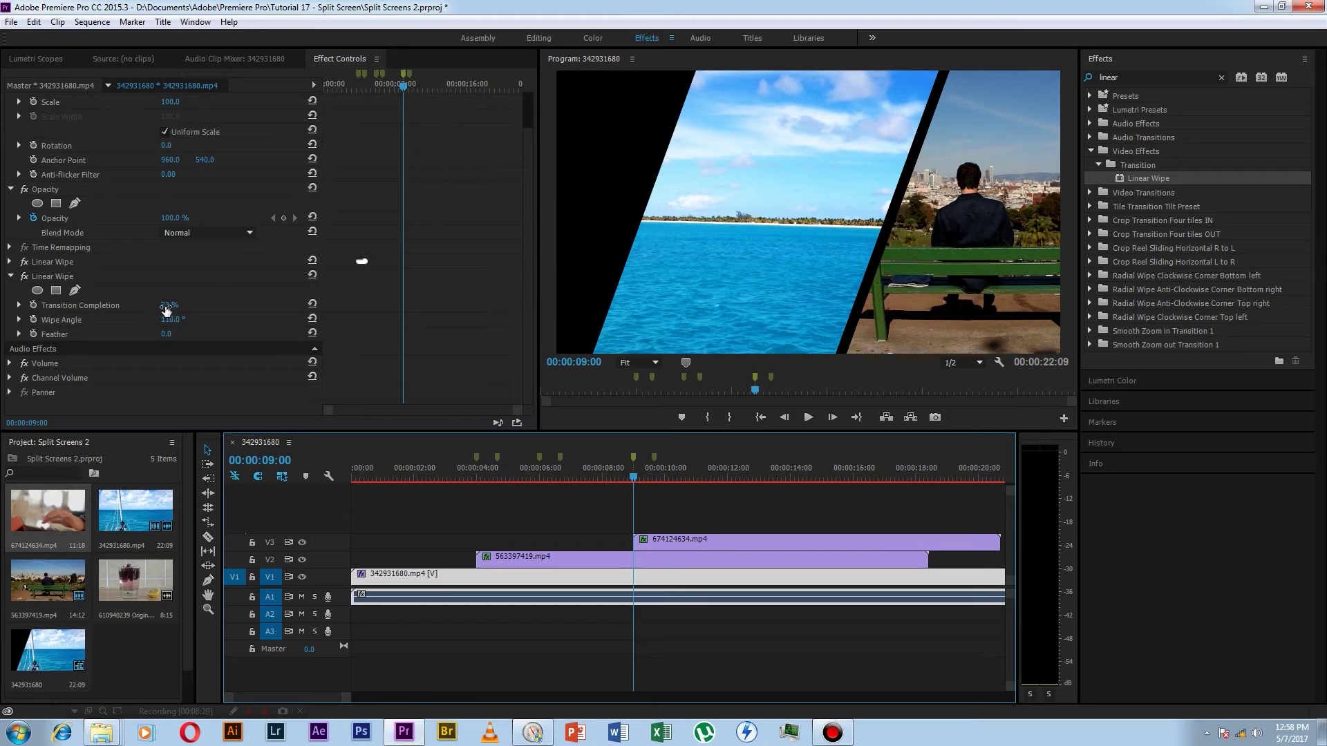
{"action": "left_click_drag", "start_coordinate": [166, 311], "coordinate": [141, 311]}
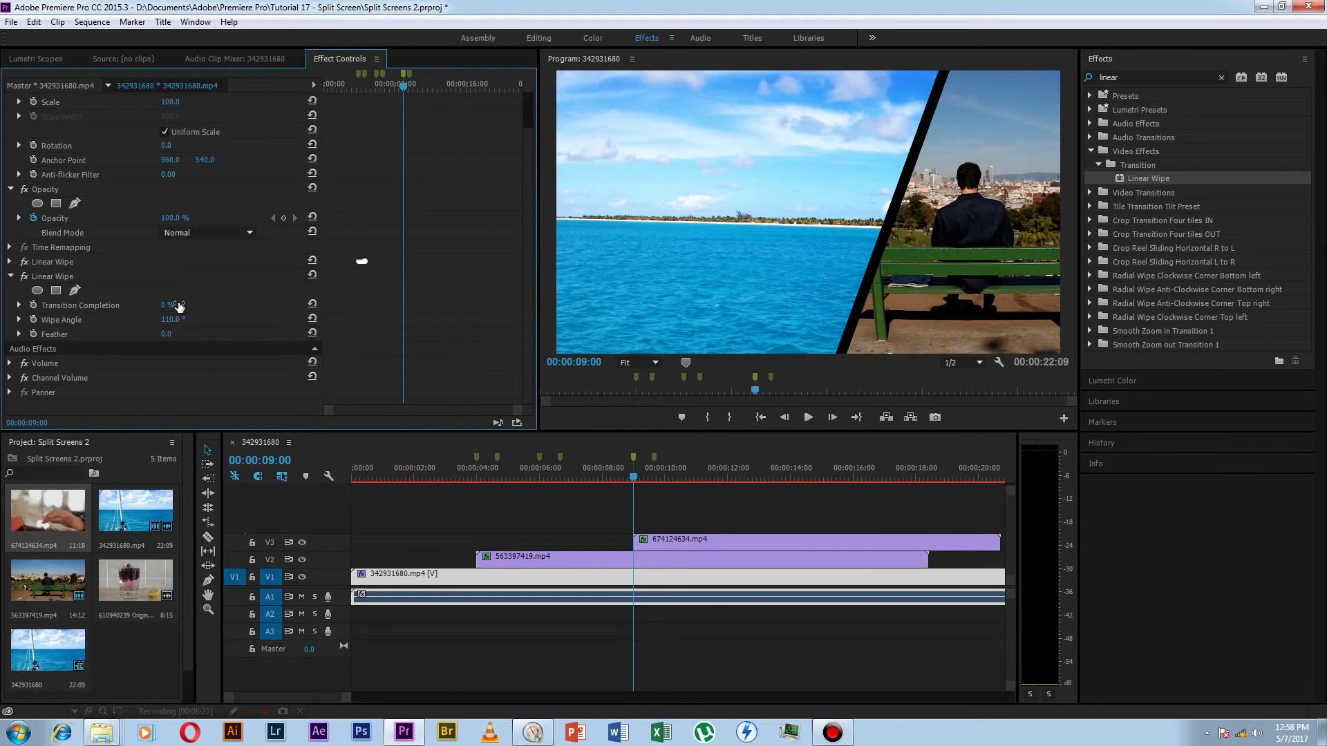
{"action": "left_click", "coordinate": [33, 305]}
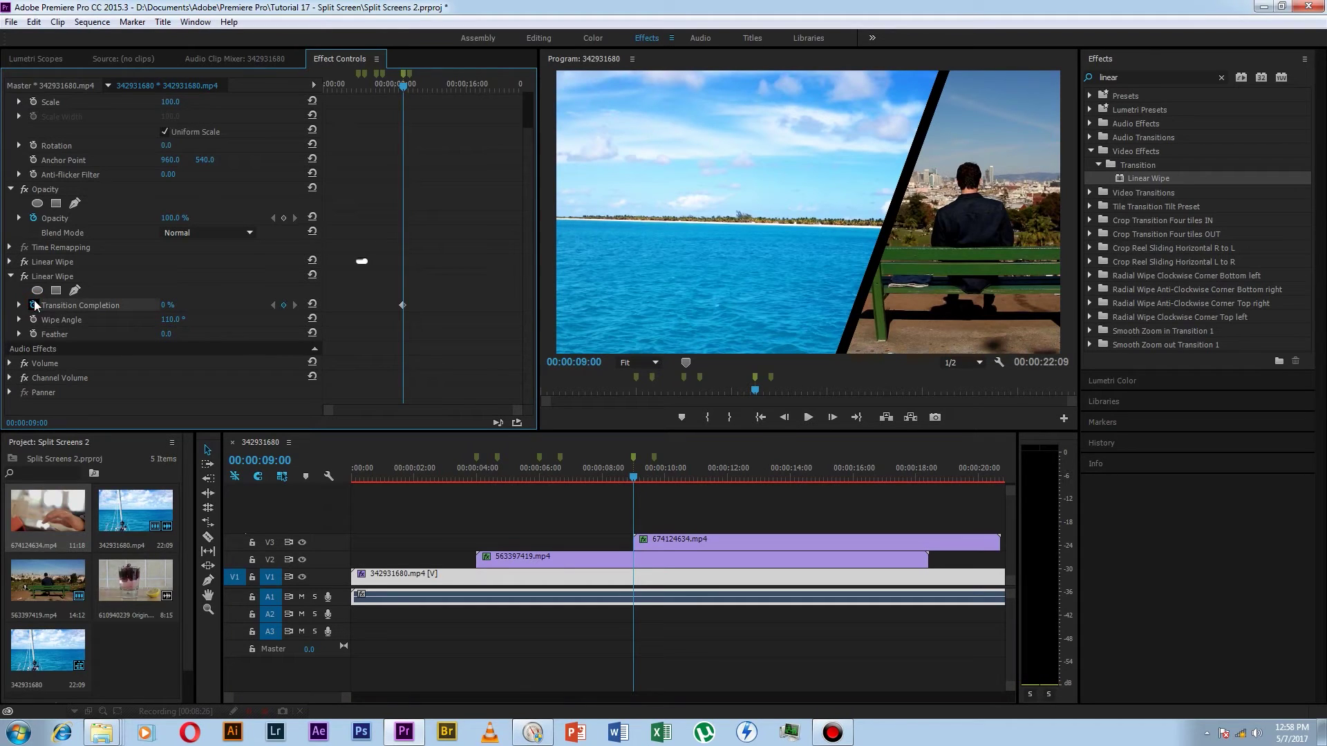
Keyframe the V1 clip's second Transition Completion at 3% on 00:00:09:01 and 5% on 00:00:09:02
{"action": "key", "text": "Right"}
{"action": "key", "text": "Right"}
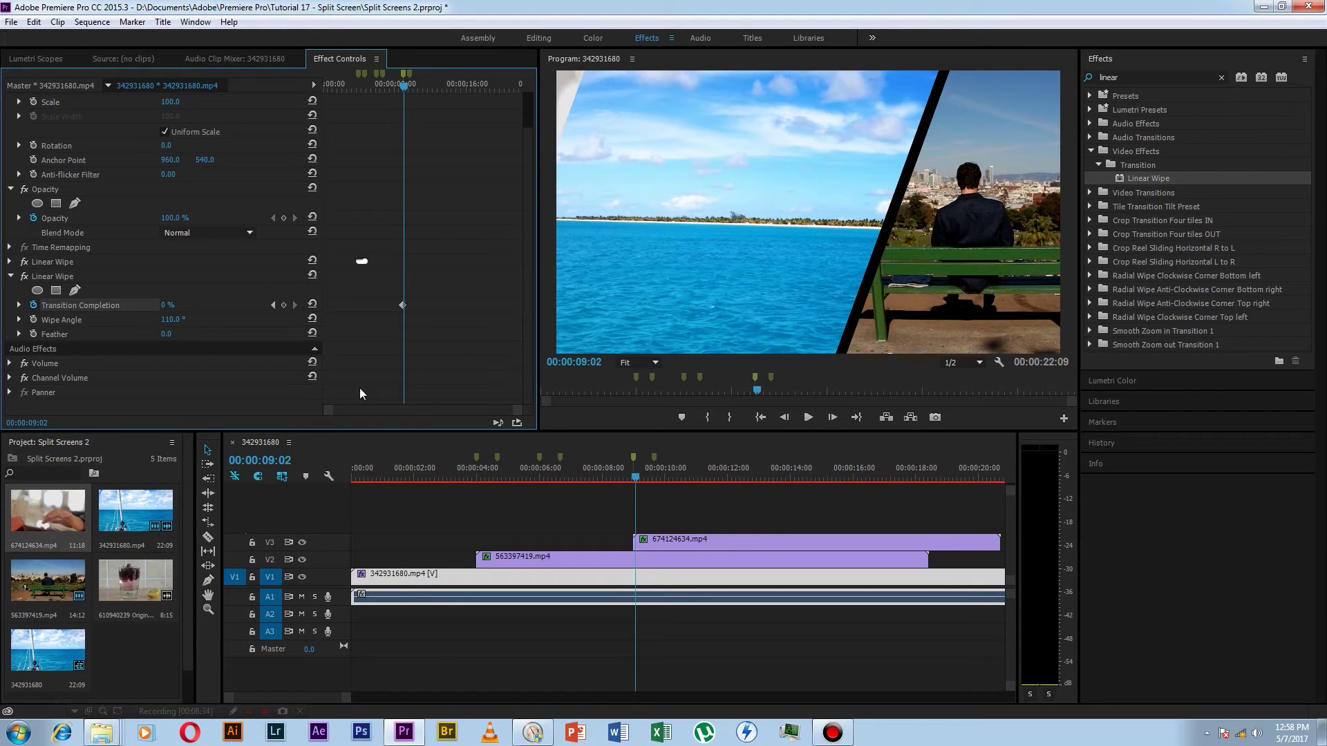
{"action": "key", "text": "Left"}
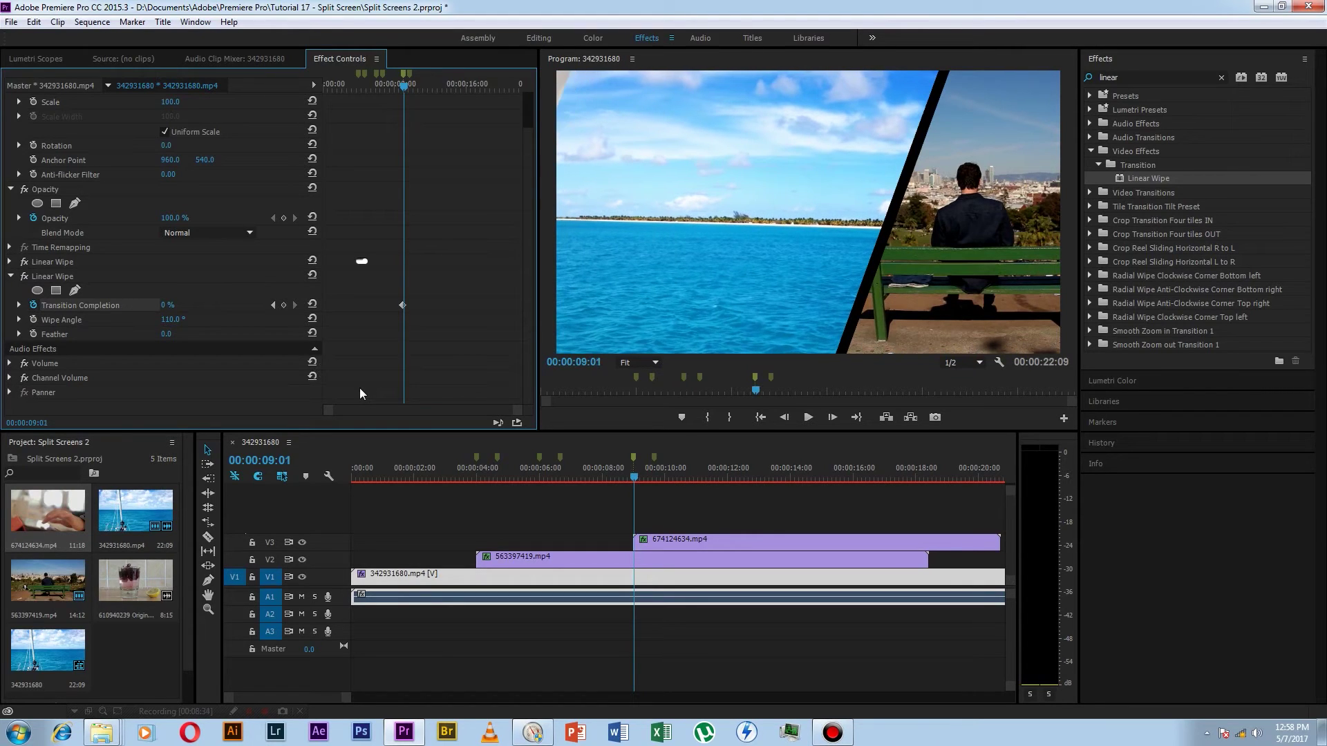
{"action": "left_click", "coordinate": [21, 305]}
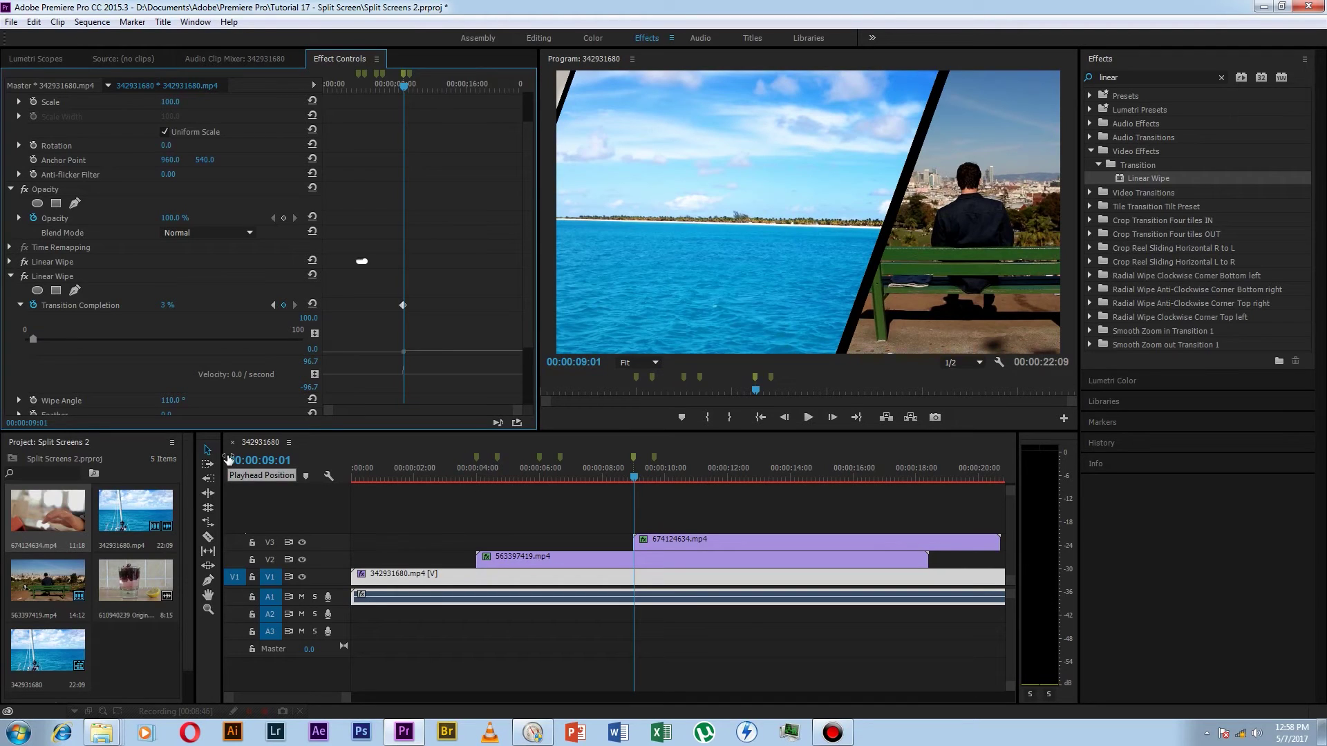
{"action": "key", "text": "Right"}
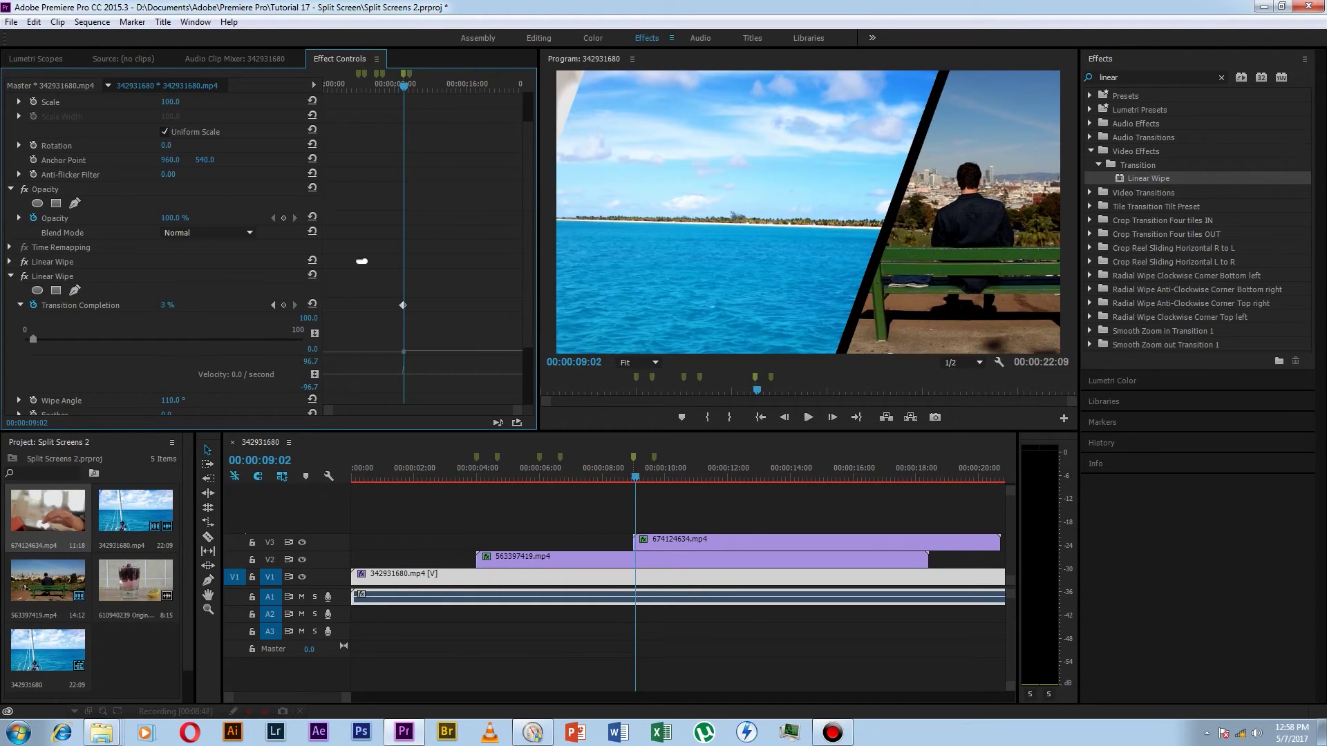
{"action": "left_click", "coordinate": [179, 303]}
{"action": "type", "text": "5"}
{"action": "key", "text": "Return"}
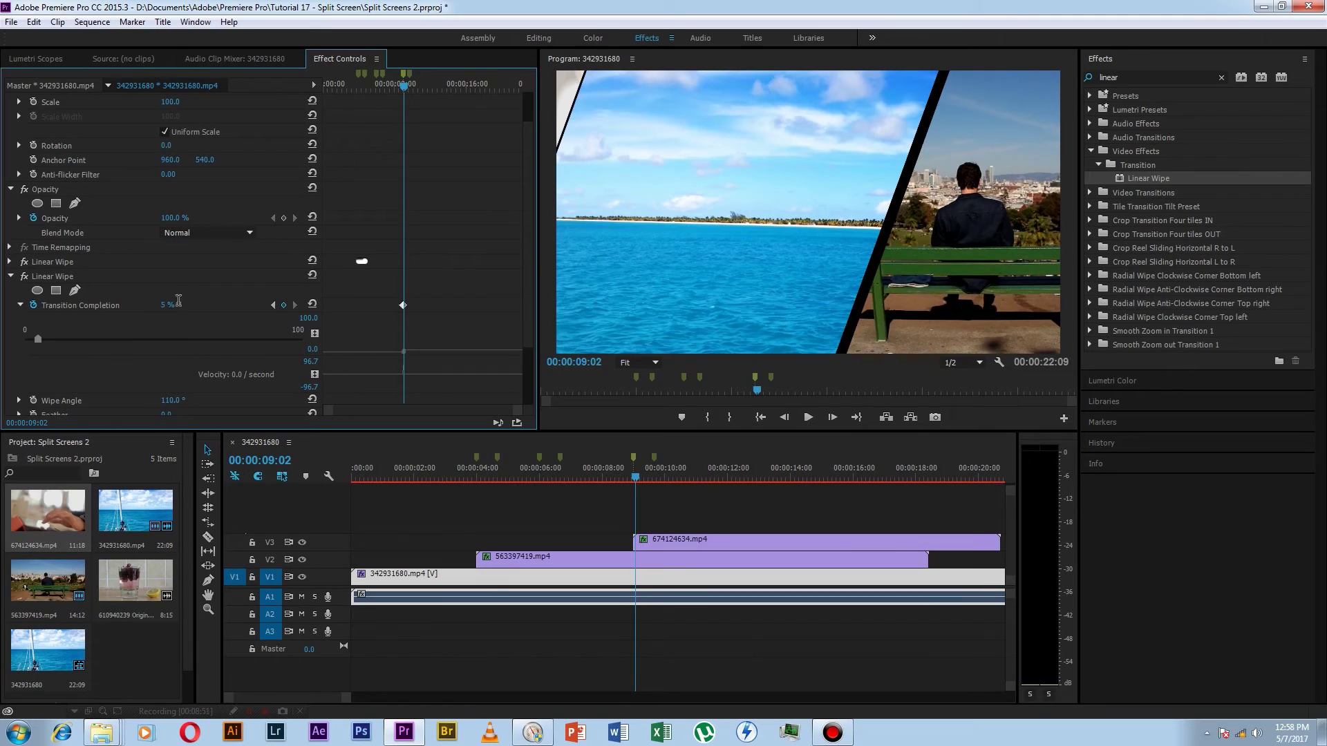
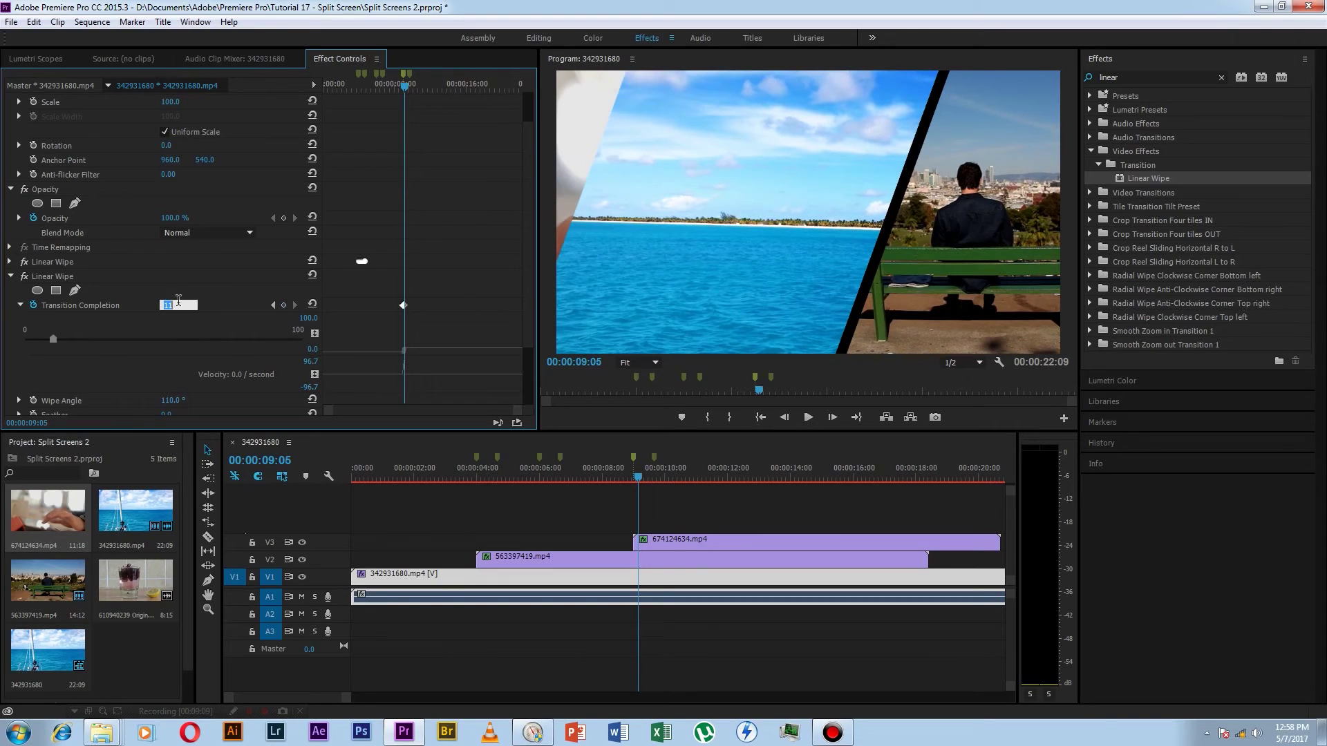
Keyframe the V1 clip's second Transition Completion at 13% on 00:00:09:05 and 16% on 00:00:09:06
{"action": "type", "text": "13"}
{"action": "key", "text": "Return"}
{"action": "key", "text": "Right"}
{"action": "left_click", "coordinate": [178, 306]}
{"action": "type", "text": "1"}
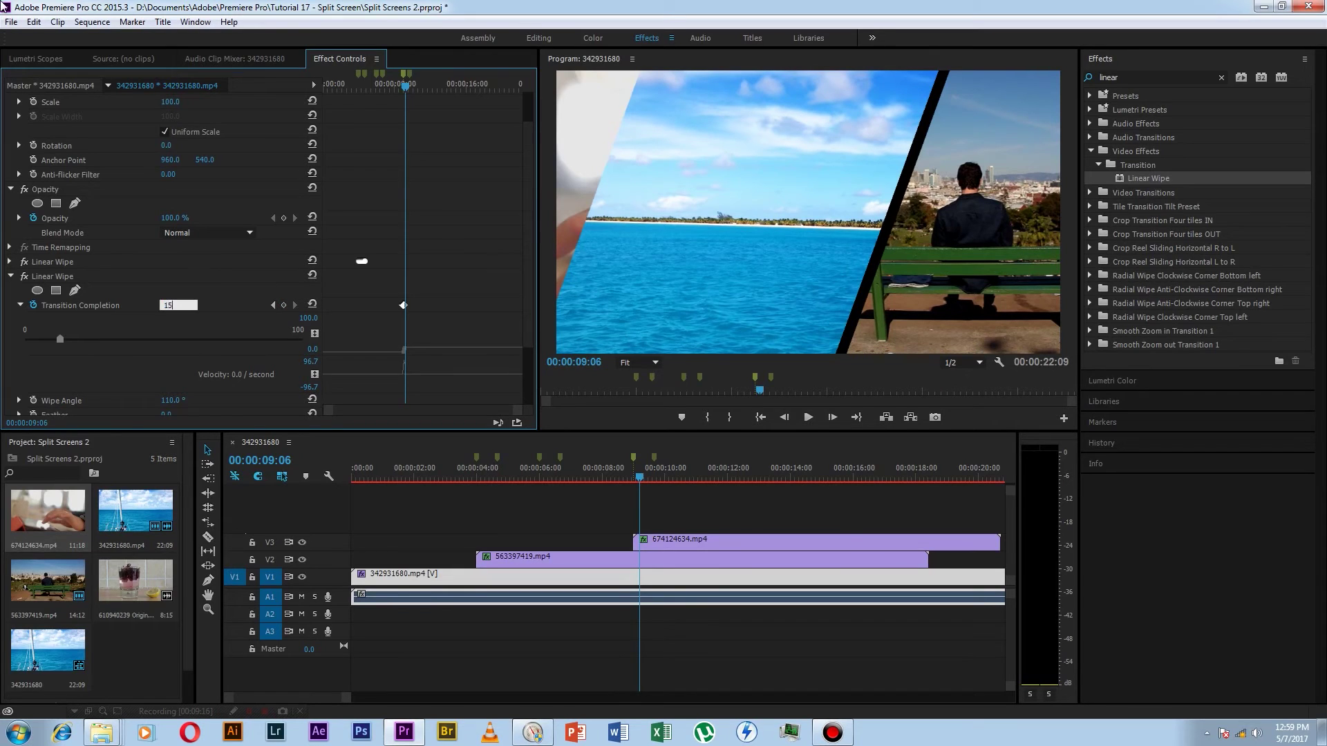
{"action": "key", "text": "Return"}
{"action": "left_click", "coordinate": [3, 6]}
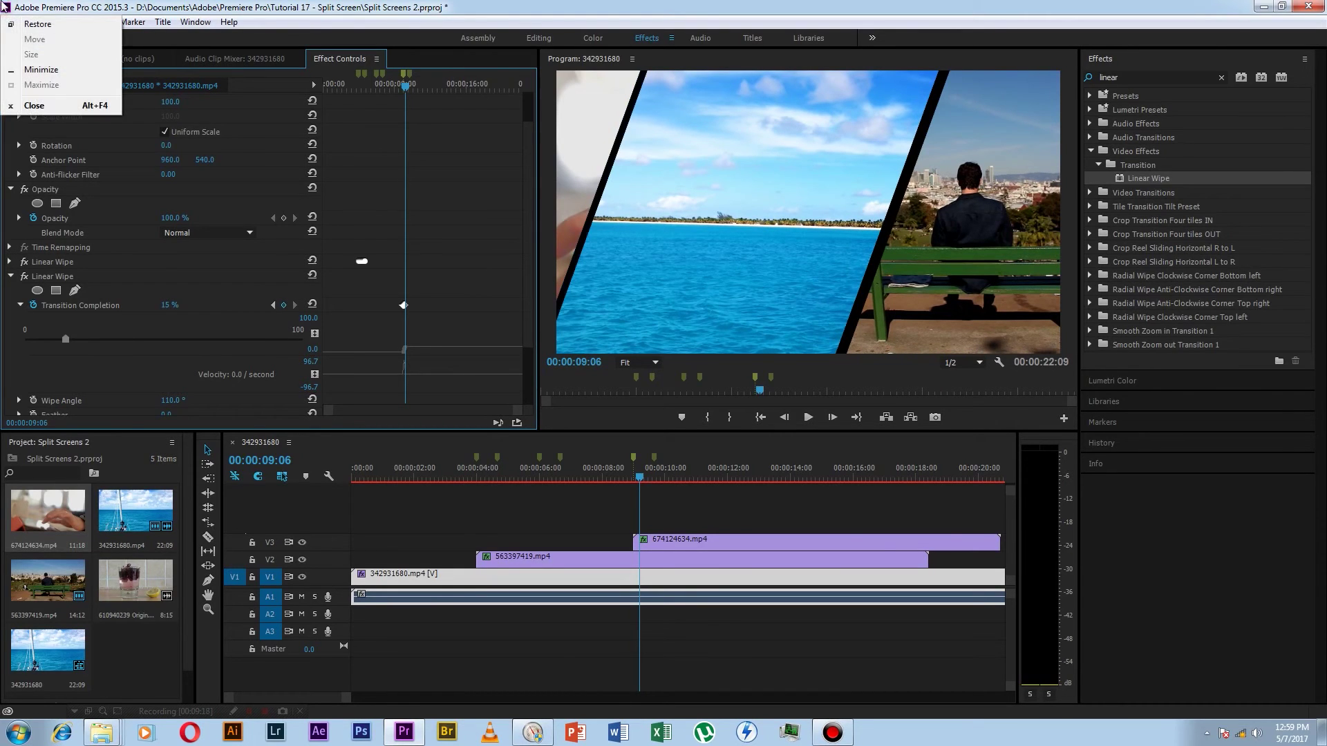
{"action": "left_click", "coordinate": [173, 305]}
{"action": "type", "text": "1"}
{"action": "key", "text": "Return"}
Keyframe the V1 clip's second Transition Completion at 18% on 00:00:09:07 and 20% on 00:00:09:08
{"action": "key", "text": "Right"}
{"action": "left_click", "coordinate": [179, 301]}
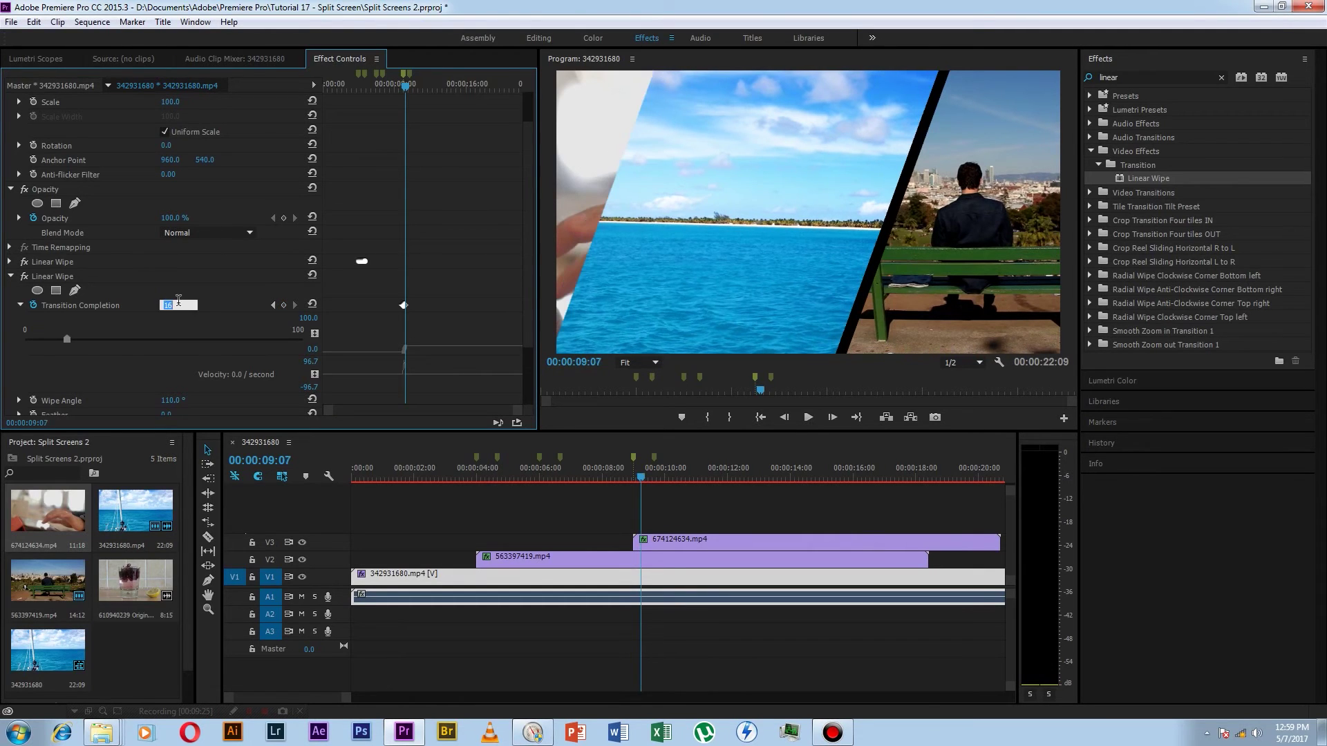
{"action": "type", "text": "17.5"}
{"action": "key", "text": "Return"}
{"action": "left_click", "coordinate": [178, 305]}
{"action": "type", "text": "18"}
{"action": "key", "text": "Return"}
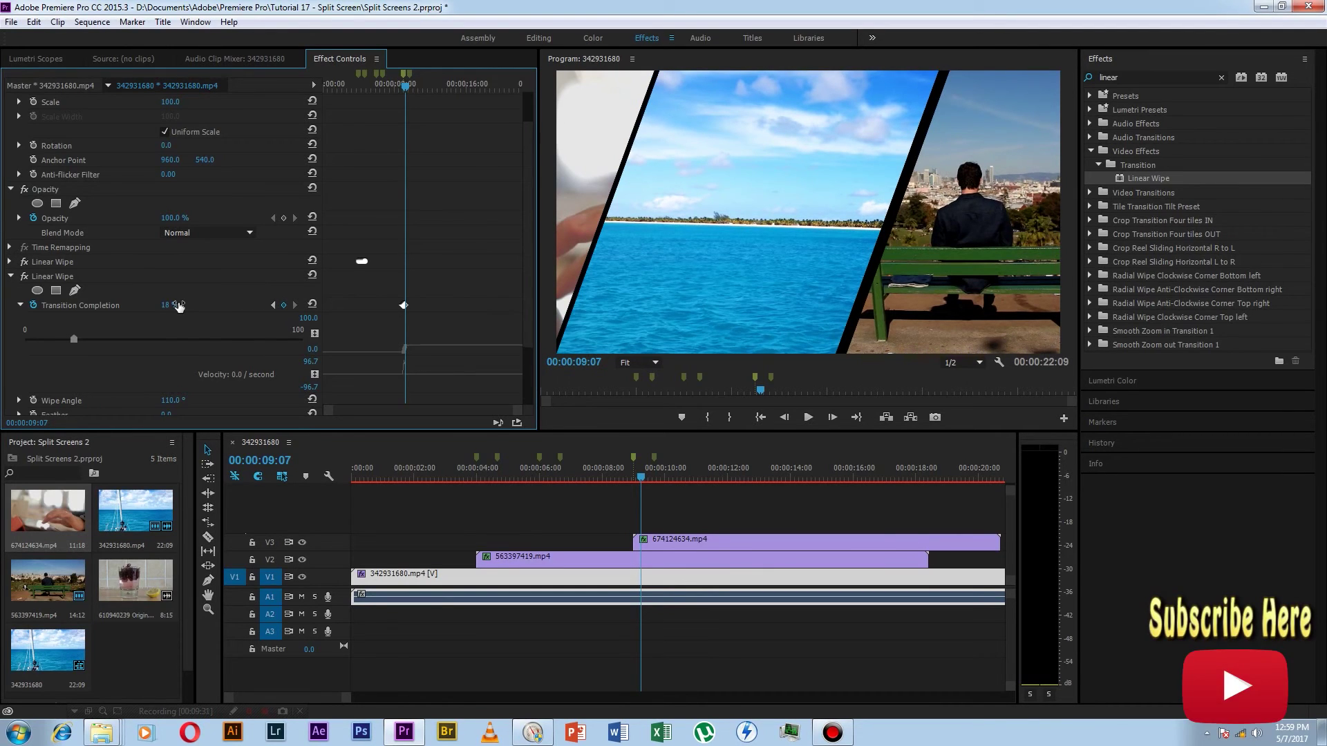
{"action": "left_click", "coordinate": [166, 305]}
{"action": "type", "text": "20"}
{"action": "key", "text": "Return"}
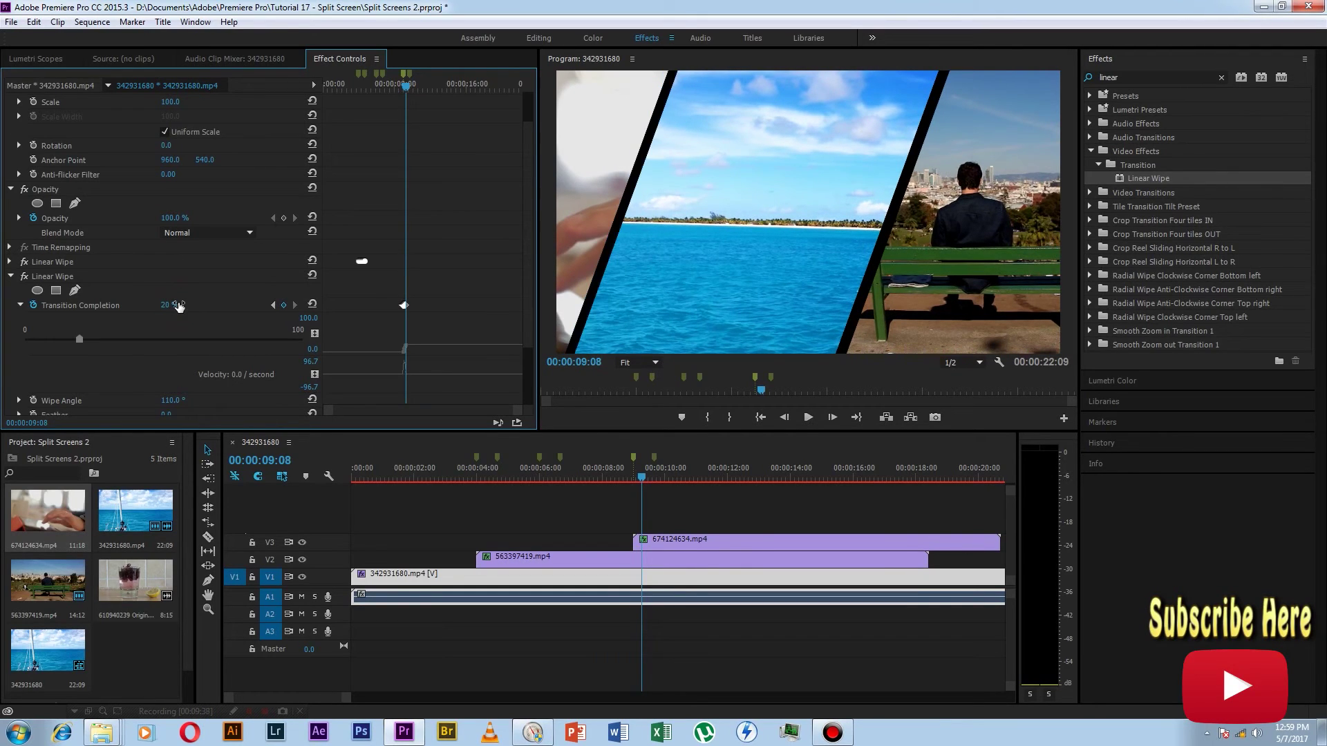
Keyframe the V1 clip's second Transition Completion at 22.5% on 00:00:09:09 and 25% on 00:00:09:10
{"action": "left_click", "coordinate": [178, 307]}
{"action": "type", "text": "22"}
{"action": "key", "text": "Return"}
{"action": "left_click", "coordinate": [178, 306]}
{"action": "type", "text": "22.5"}
{"action": "key", "text": "Return"}
{"action": "key", "text": "Right"}
{"action": "left_click", "coordinate": [178, 306]}
{"action": "type", "text": "2"}
{"action": "key", "text": "Return"}
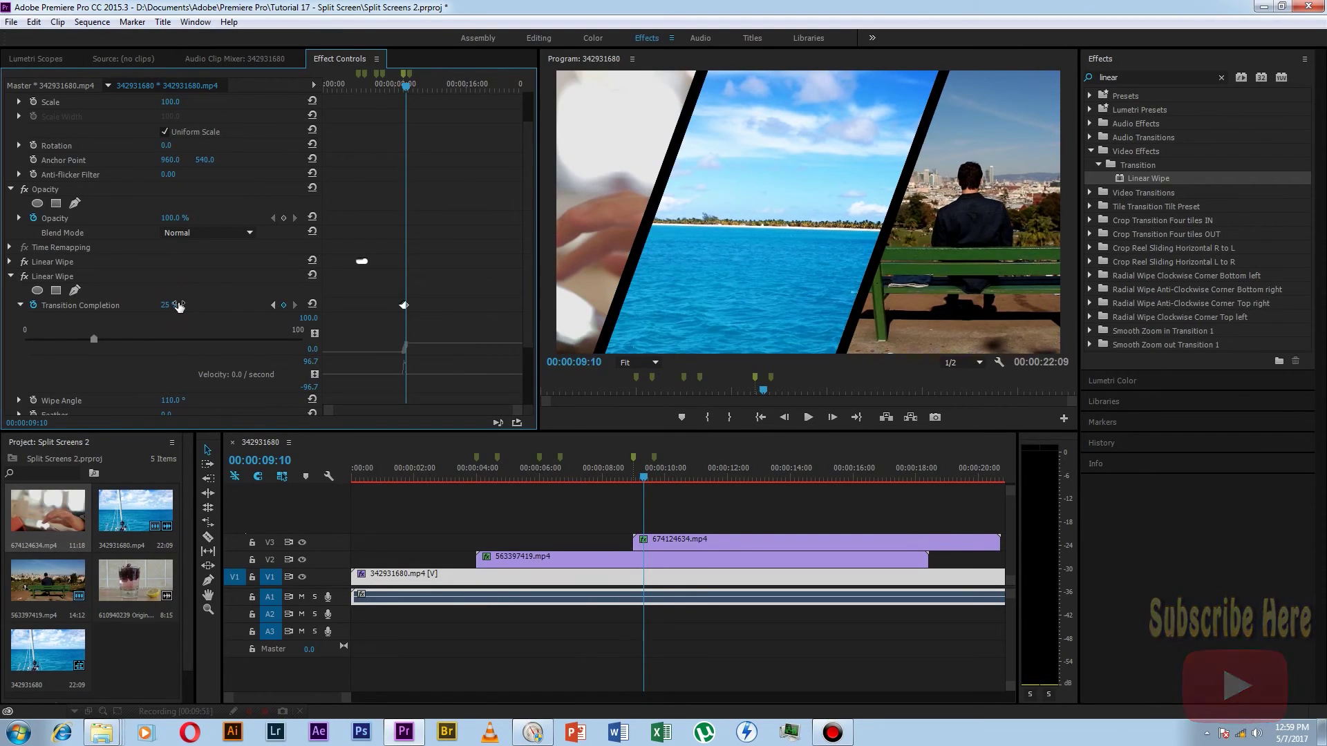
Keyframe the V1 clip's second Transition Completion at 27% on 00:00:09:11 and about 30% on 00:00:09:12
{"action": "key", "text": "Right"}
{"action": "left_click_drag", "start_coordinate": [178, 304], "coordinate": [180, 306]}
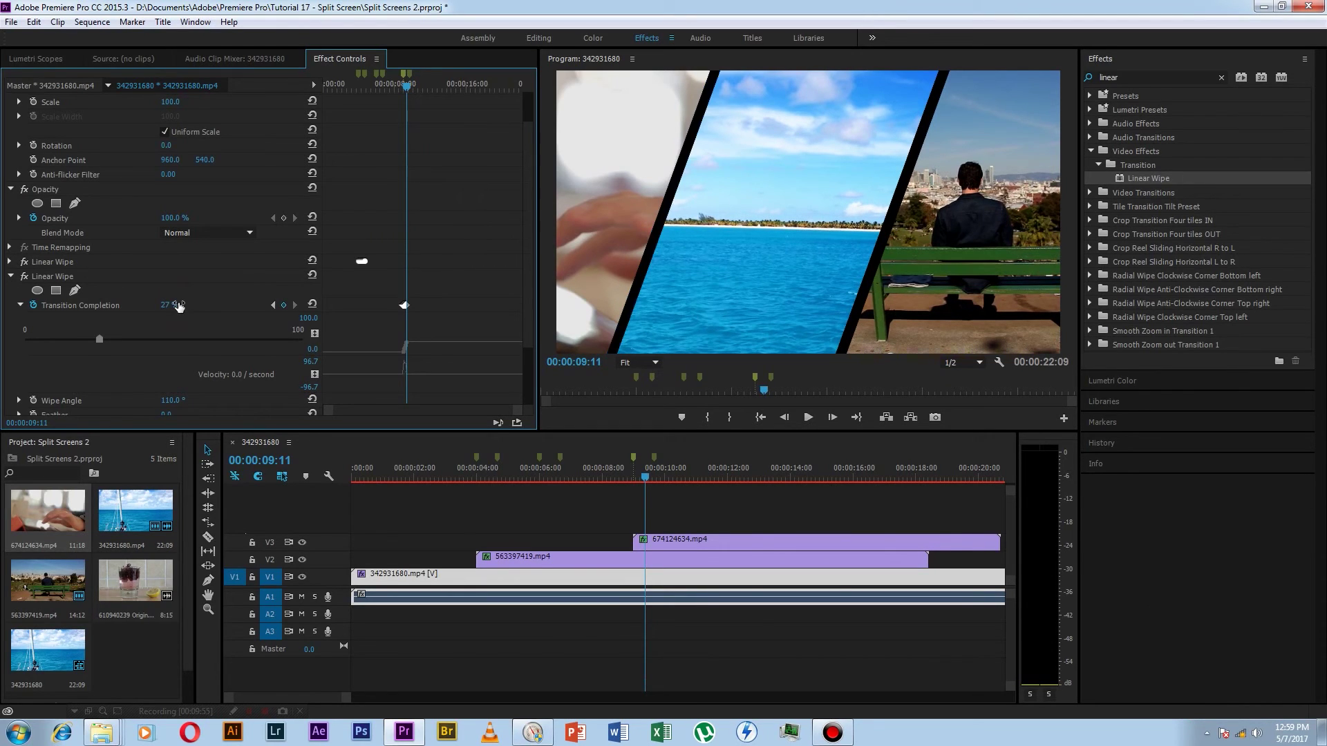
{"action": "key", "text": "Right"}
{"action": "left_click_drag", "start_coordinate": [178, 306], "coordinate": [180, 306]}
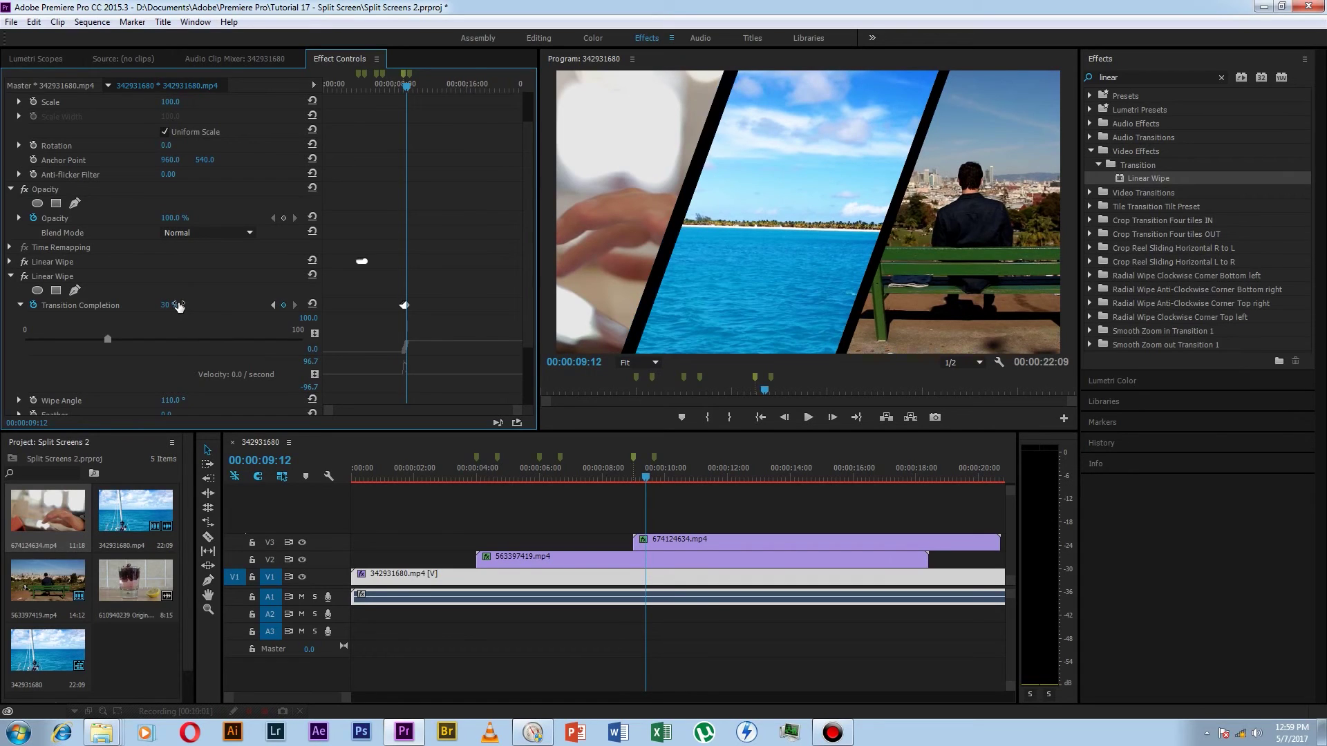
{"action": "left_click", "coordinate": [166, 306]}
{"action": "type", "text": "29."}
{"action": "key", "text": "Return"}
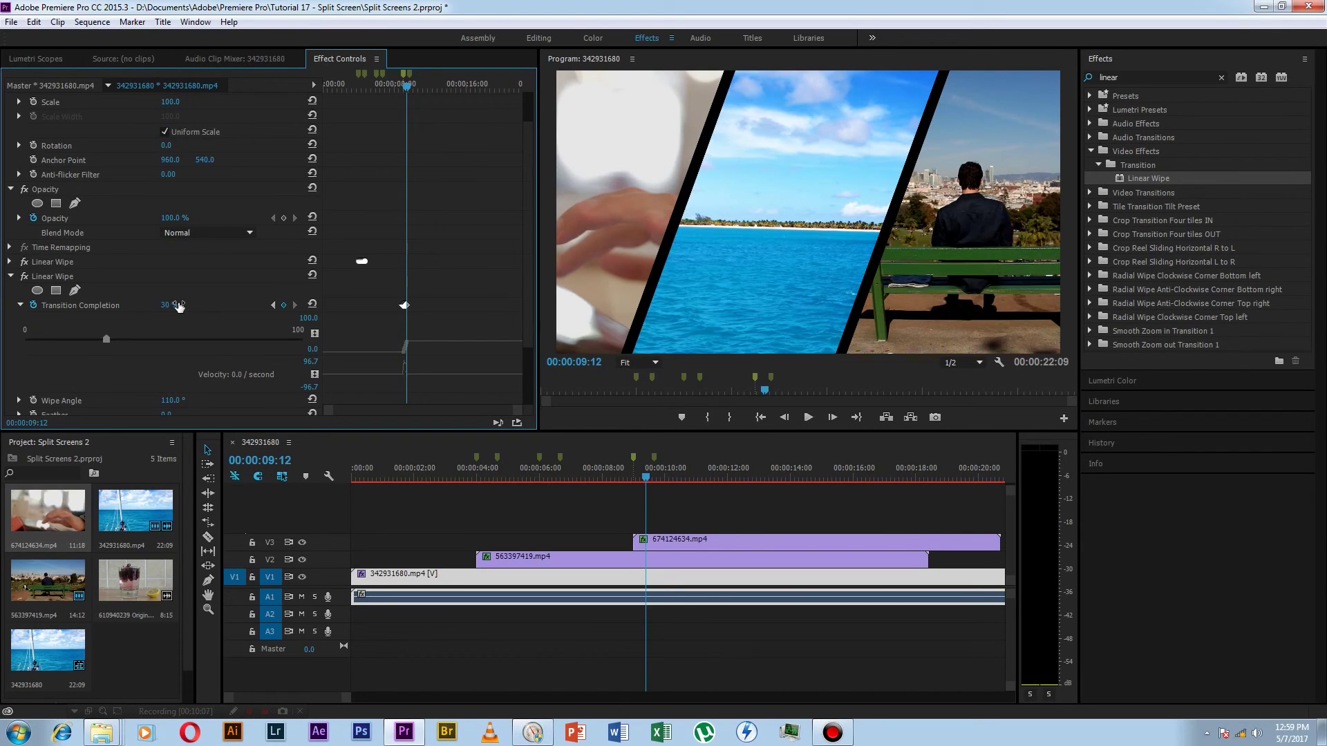
Keyframe the V1 clip's second Transition Completion at 32% on 00:00:09:13 and 34% on 00:00:09:14
{"action": "key", "text": "Right"}
{"action": "left_click_drag", "start_coordinate": [178, 307], "coordinate": [178, 307]}
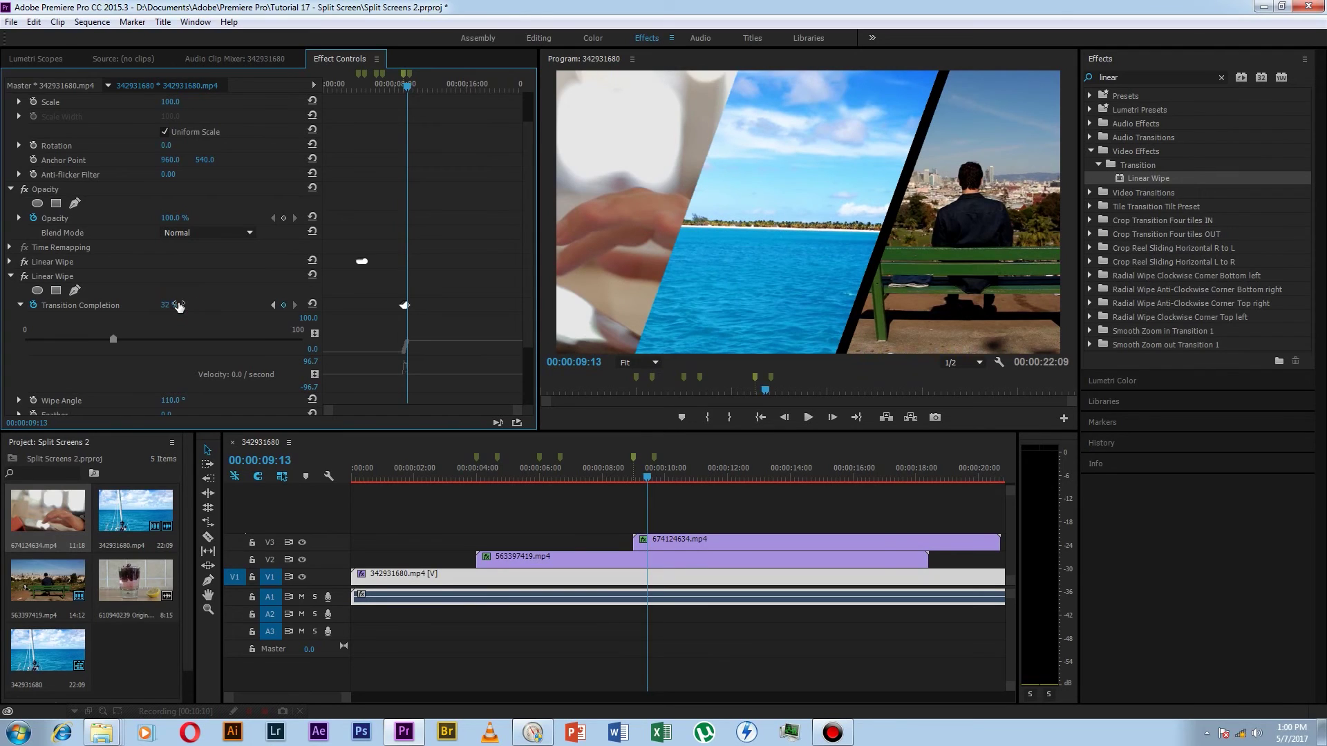
{"action": "key", "text": "Right"}
{"action": "left_click", "coordinate": [178, 306]}
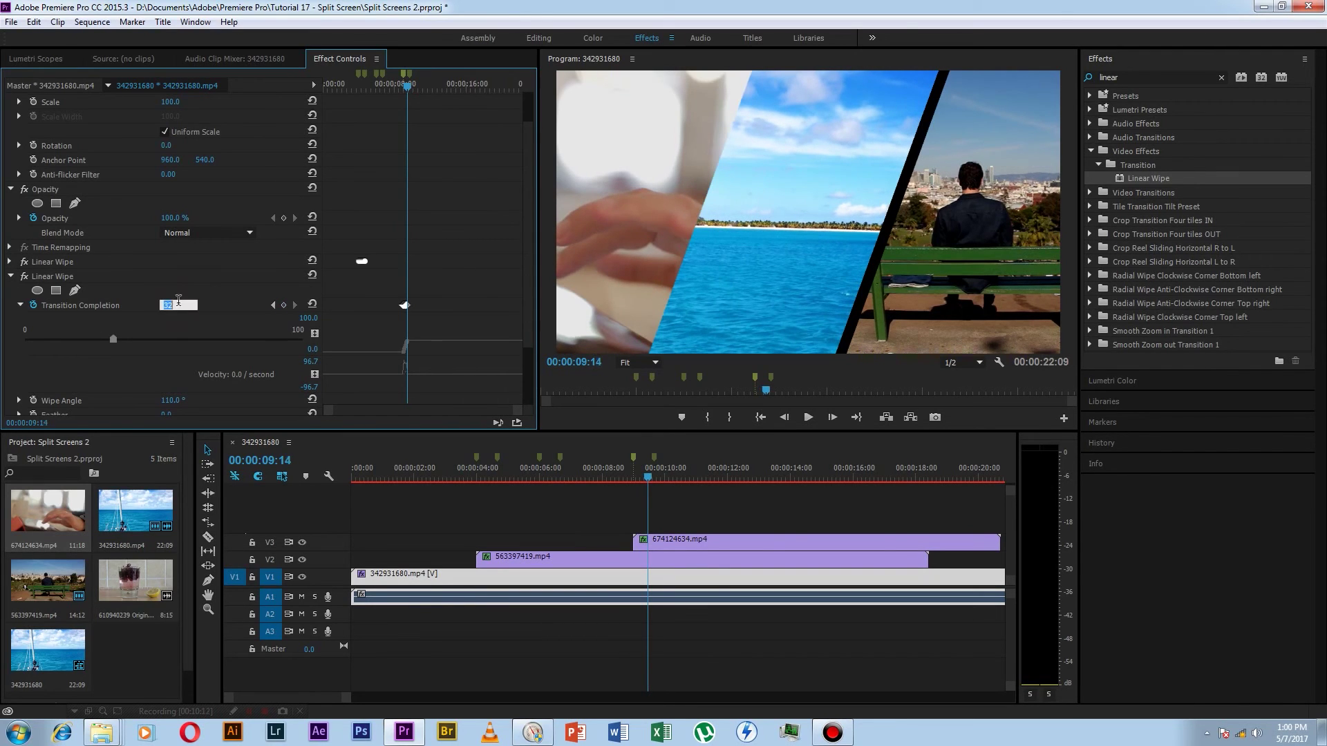
{"action": "type", "text": "34"}
{"action": "key", "text": "Return"}
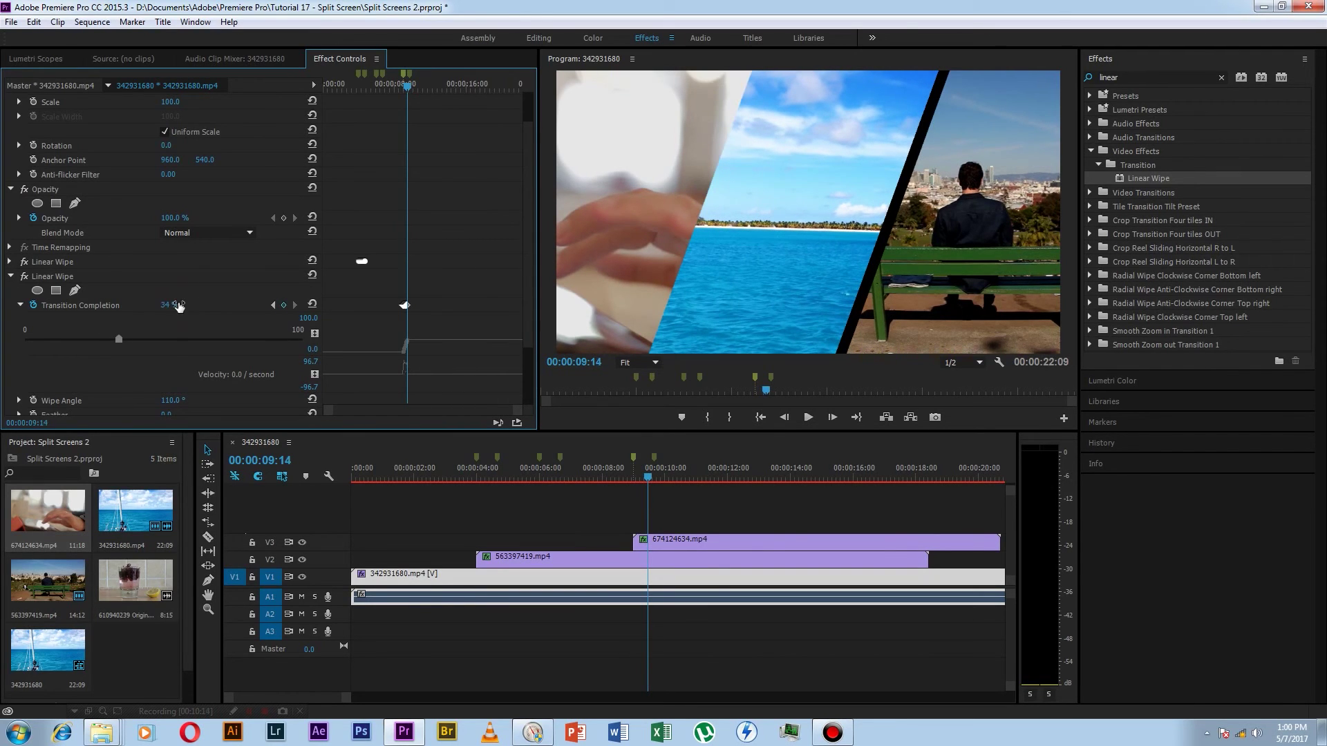
Move to 00:00:09:15 and keyframe the V1 clip's second Transition Completion at about 37%, fine-tuning the gap
{"action": "key", "text": "Right"}
{"action": "left_click", "coordinate": [178, 307]}
{"action": "type", "text": "36"}
{"action": "key", "text": "Return"}
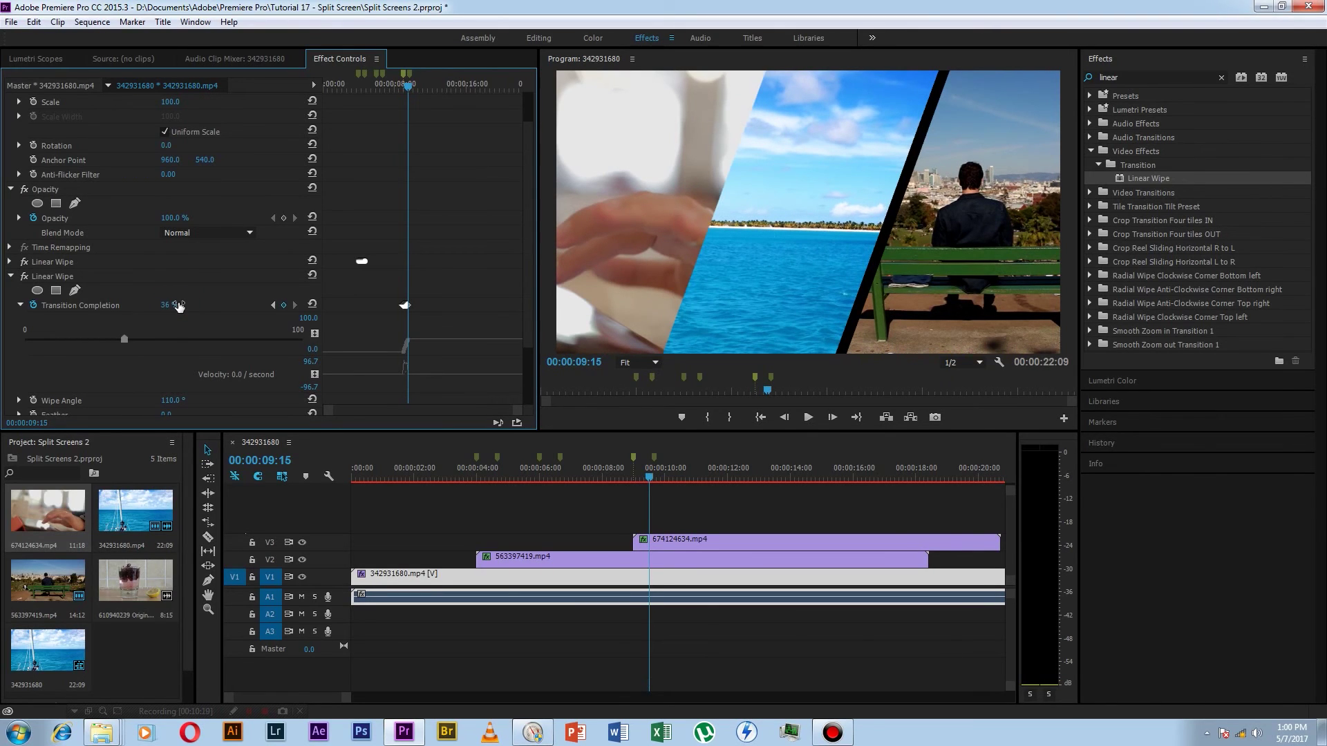
{"action": "left_click", "coordinate": [178, 306]}
{"action": "type", "text": "36."}
{"action": "key", "text": "Return"}
Move to 00:00:09:16 and keyframe the V1 clip's second Transition Completion at 39%, after trying 38%
{"action": "key", "text": "Right"}
{"action": "left_click", "coordinate": [178, 305]}
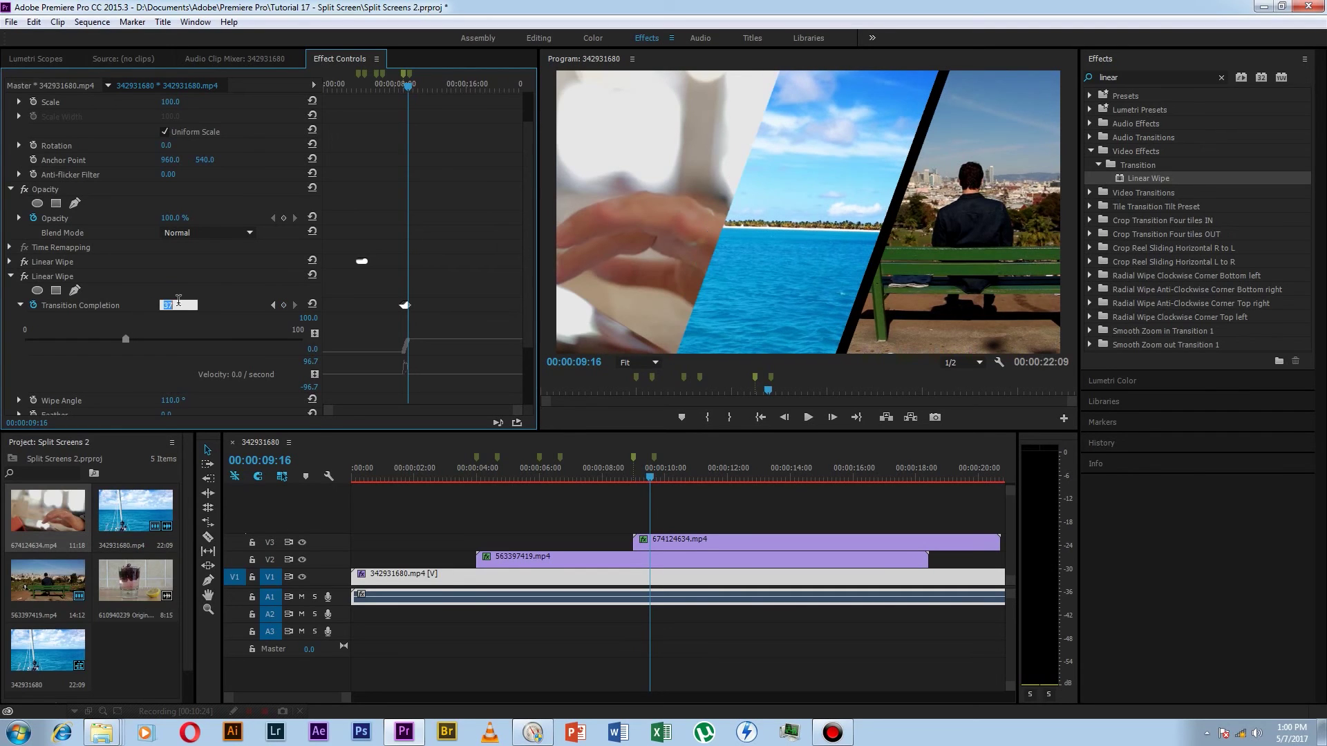
{"action": "type", "text": "38"}
{"action": "key", "text": "Return"}
{"action": "left_click", "coordinate": [179, 305]}
{"action": "type", "text": "3"}
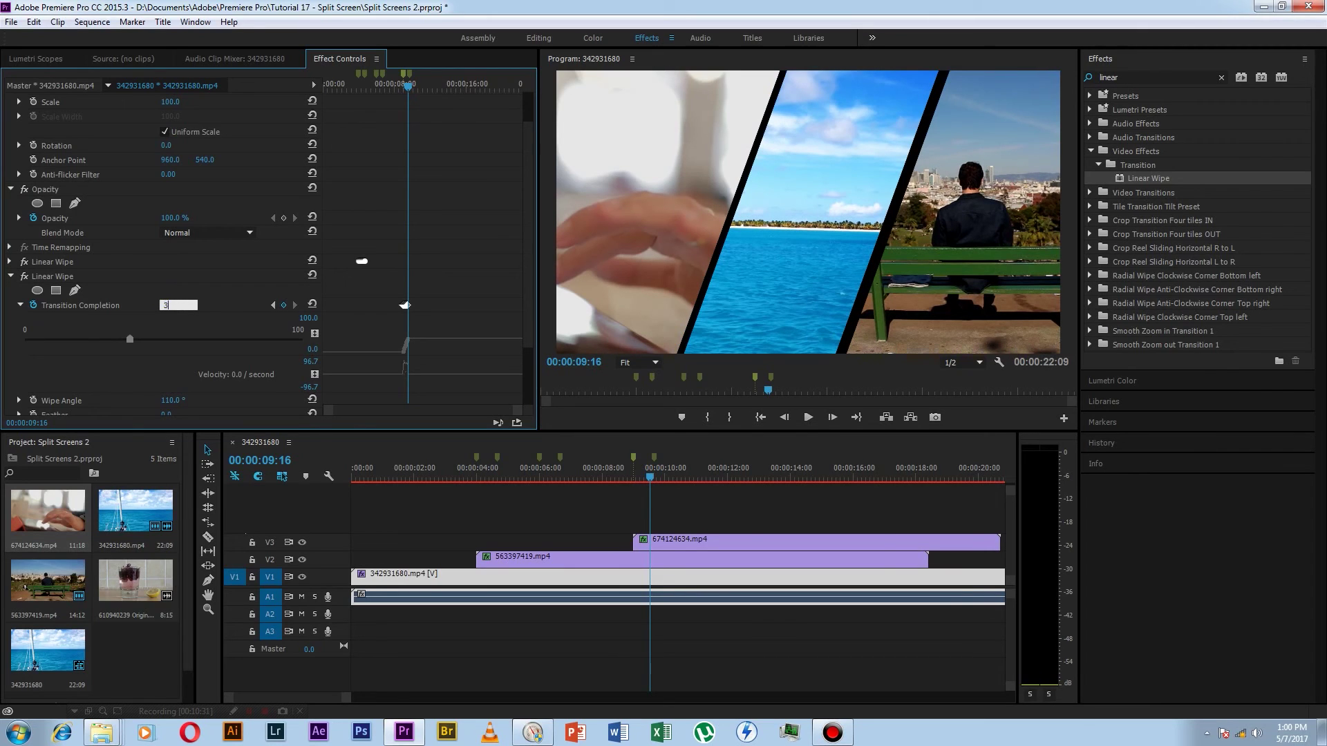
{"action": "type", "text": "9"}
{"action": "key", "text": "Return"}
Keyframe the V1 clip's second Transition Completion at 41% on 00:00:09:17 and 43% on 00:00:09:18
{"action": "key", "text": "Right"}
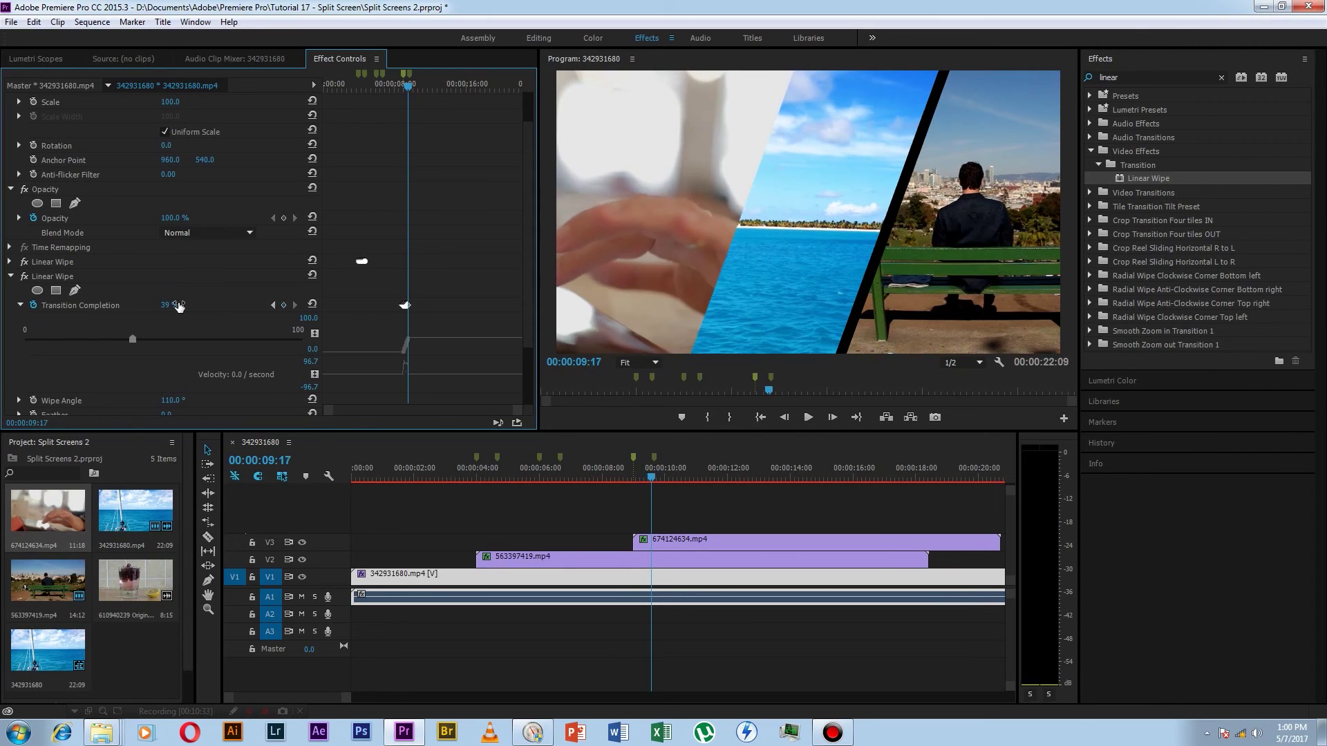
{"action": "left_click", "coordinate": [178, 305]}
{"action": "type", "text": "41"}
{"action": "key", "text": "Return"}
{"action": "key", "text": "Right"}
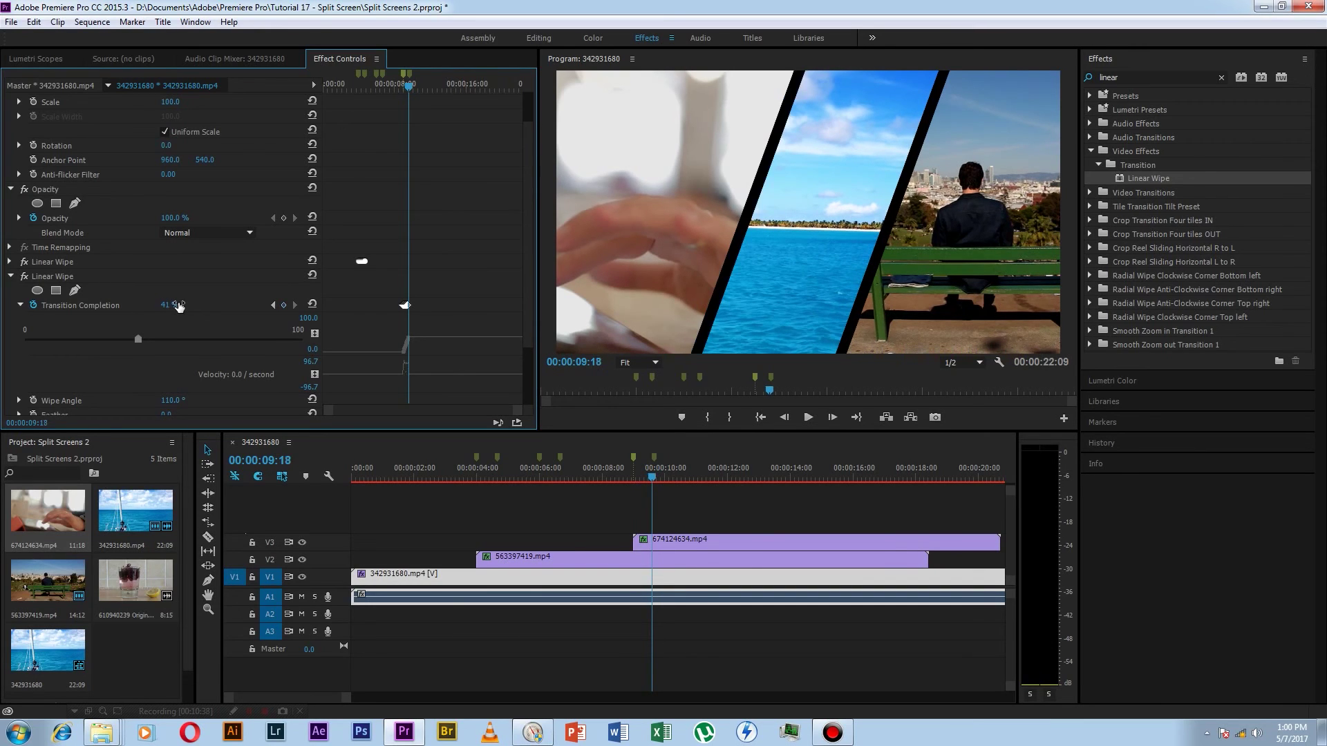
{"action": "left_click", "coordinate": [179, 305]}
{"action": "type", "text": "43"}
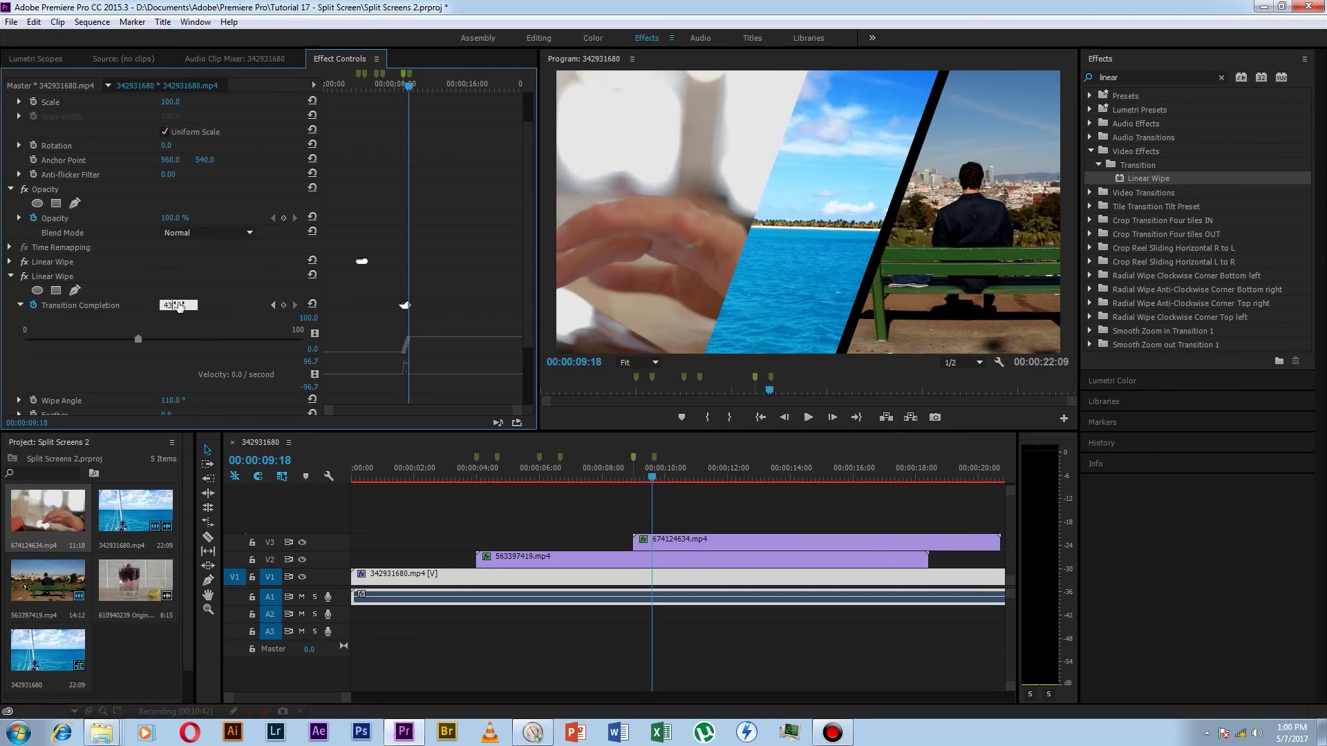
{"action": "key", "text": "Return"}
Move to 00:00:09:19 and keyframe the V1 clip's second Transition Completion at 45.5%, after trying 45%
{"action": "key", "text": "Right"}
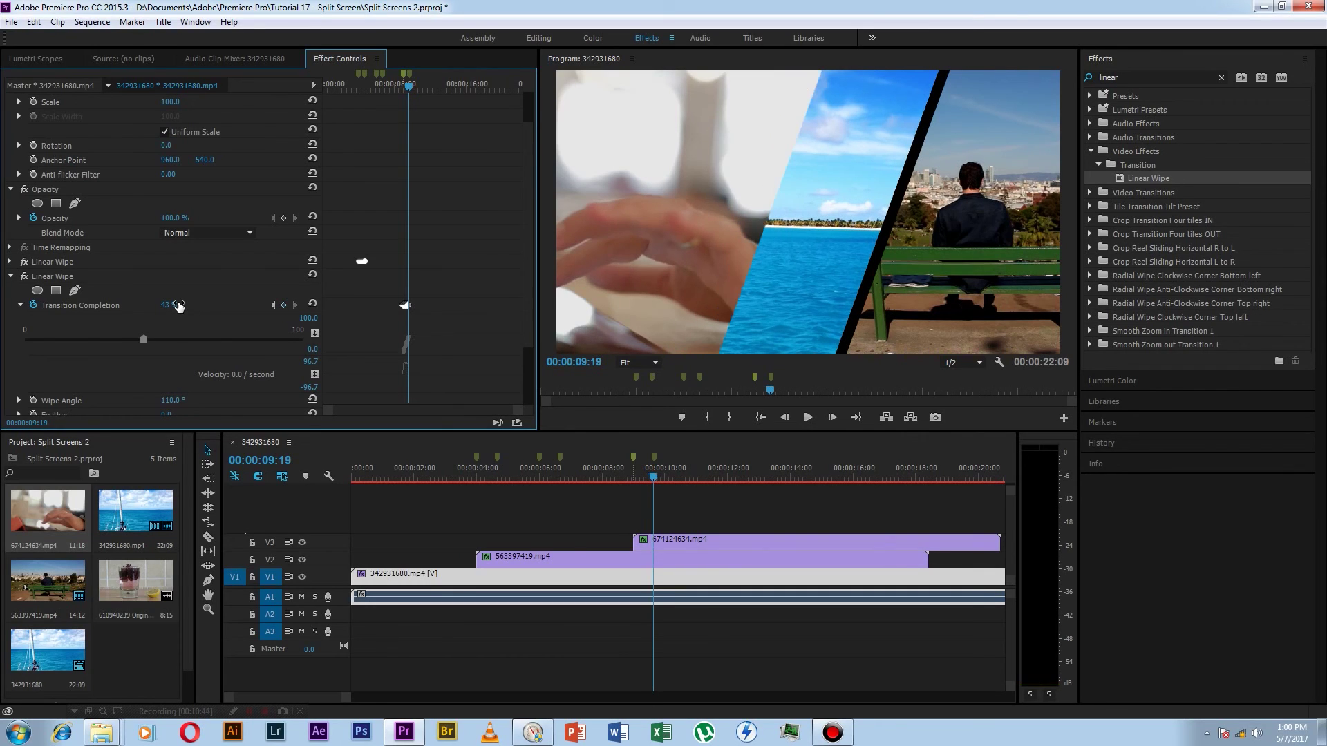
{"action": "left_click", "coordinate": [178, 304]}
{"action": "type", "text": "4"}
{"action": "type", "text": "5"}
{"action": "key", "text": "Return"}
{"action": "left_click", "coordinate": [178, 305]}
{"action": "type", "text": "45.5"}
{"action": "key", "text": "Return"}
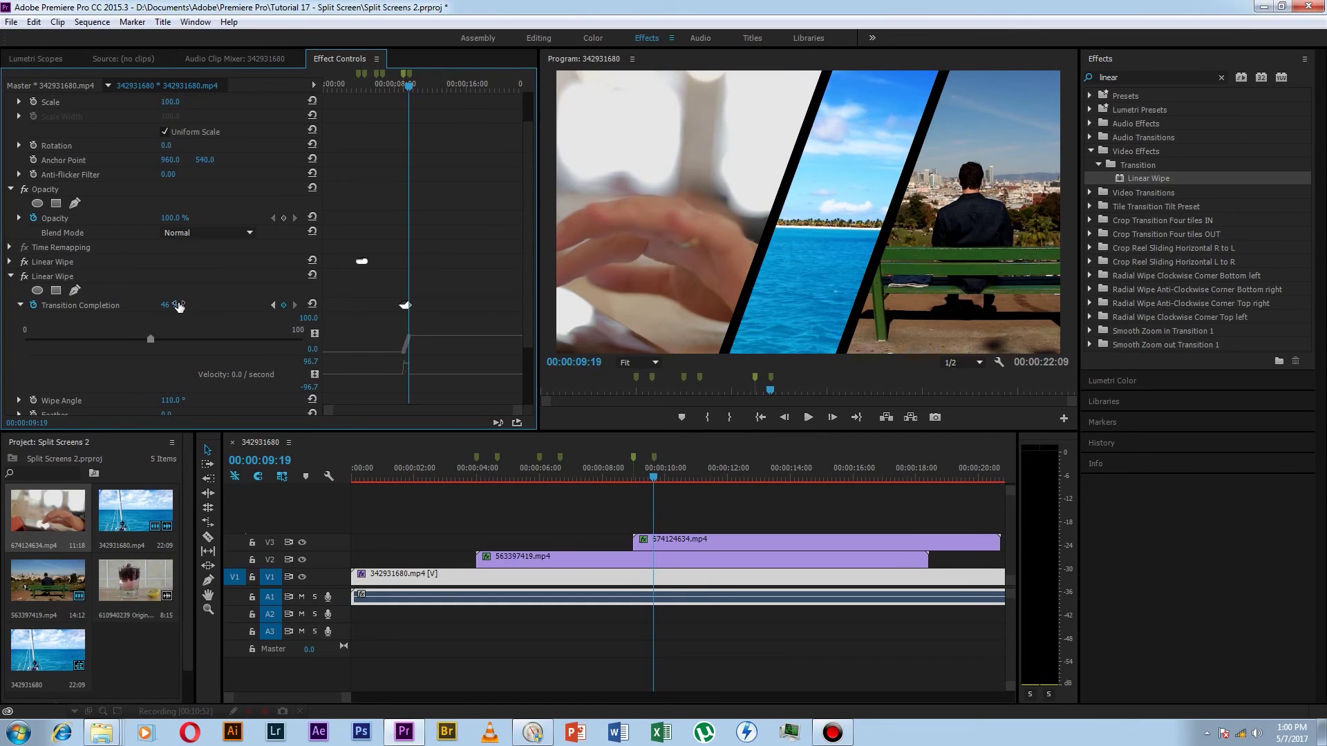
Move to 00:00:09:20 and keyframe the V1 clip's second Transition Completion at 48%
{"action": "key", "text": "Right"}
{"action": "left_click", "coordinate": [179, 302]}
{"action": "type", "text": "48"}
{"action": "key", "text": "Return"}
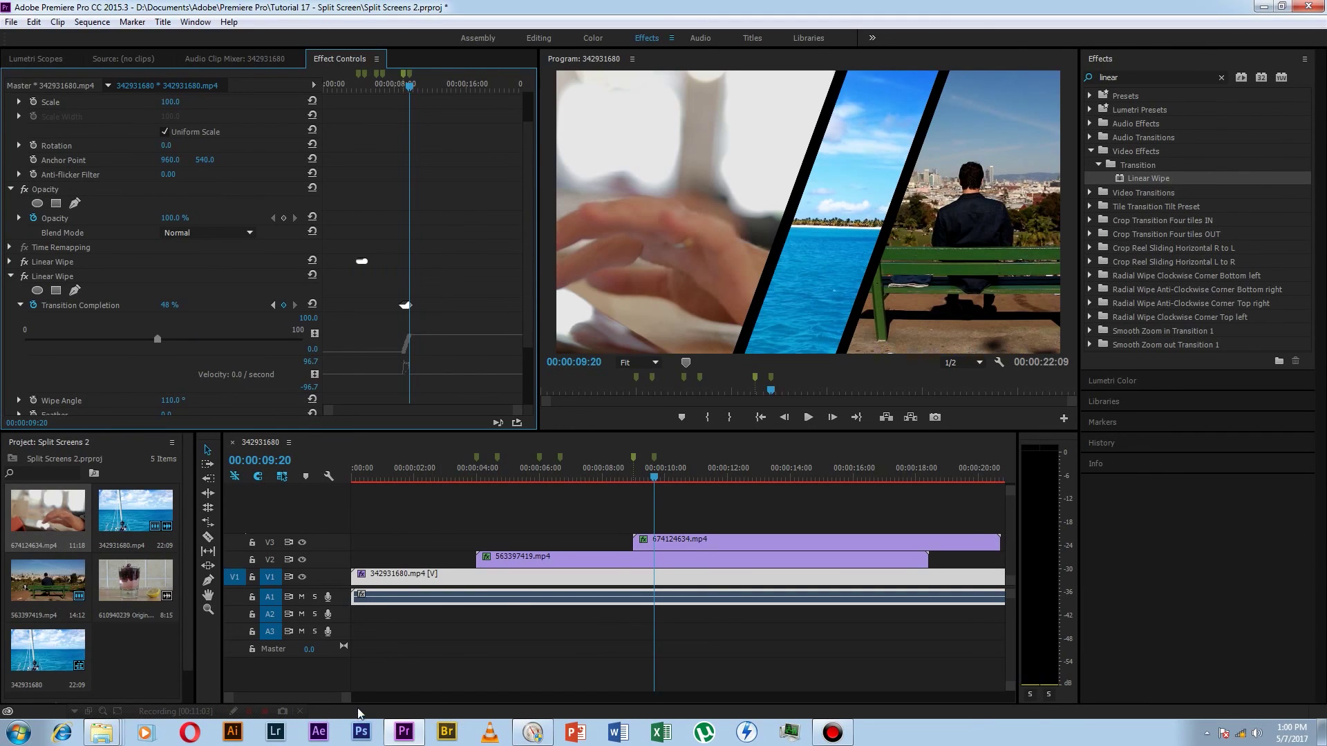
Cut the clips on all tracks at the end of the V2 clip and delete the leftover pieces beyond the cut
{"action": "left_click_drag", "start_coordinate": [345, 700], "coordinate": [430, 703]}
{"action": "left_click", "coordinate": [207, 536]}
{"action": "left_click", "coordinate": [573, 544], "text": "shift"}
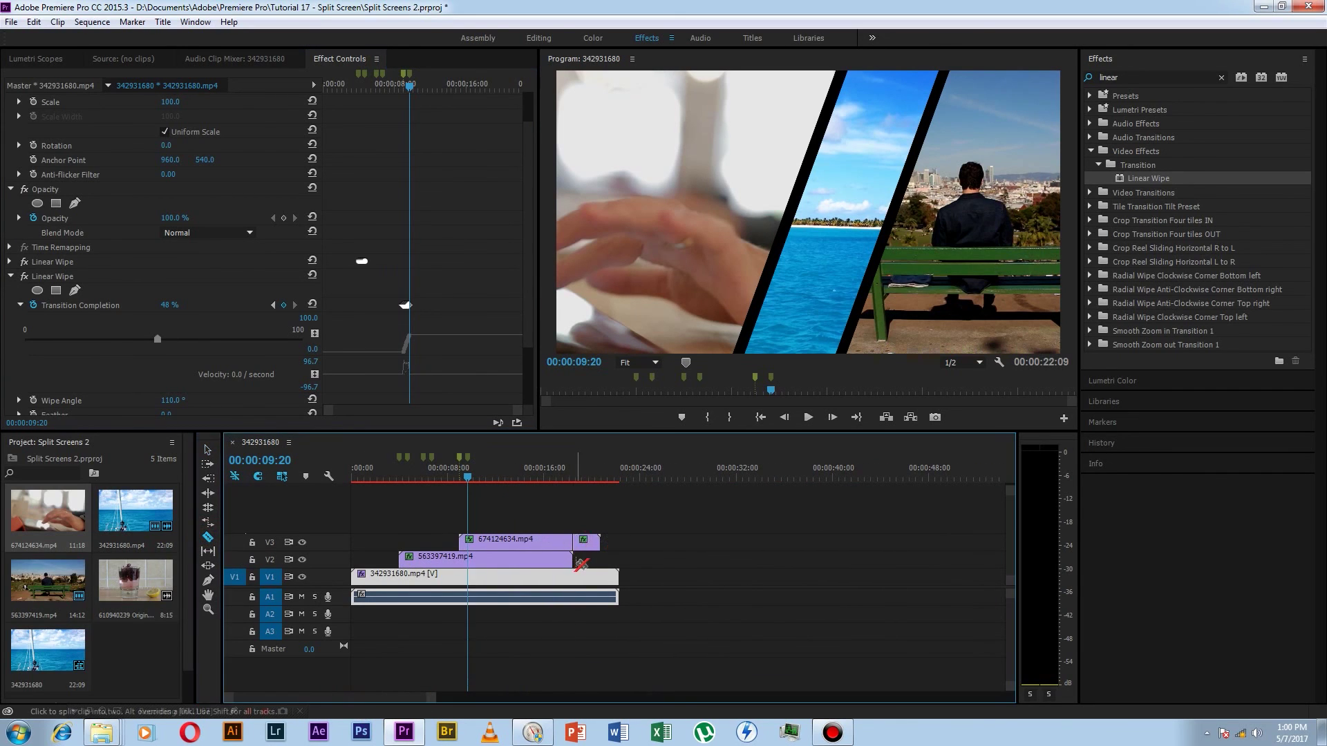
{"action": "key", "text": "v"}
{"action": "left_click", "coordinate": [594, 577]}
{"action": "left_click", "coordinate": [208, 449]}
{"action": "left_click_drag", "start_coordinate": [691, 665], "coordinate": [594, 534]}
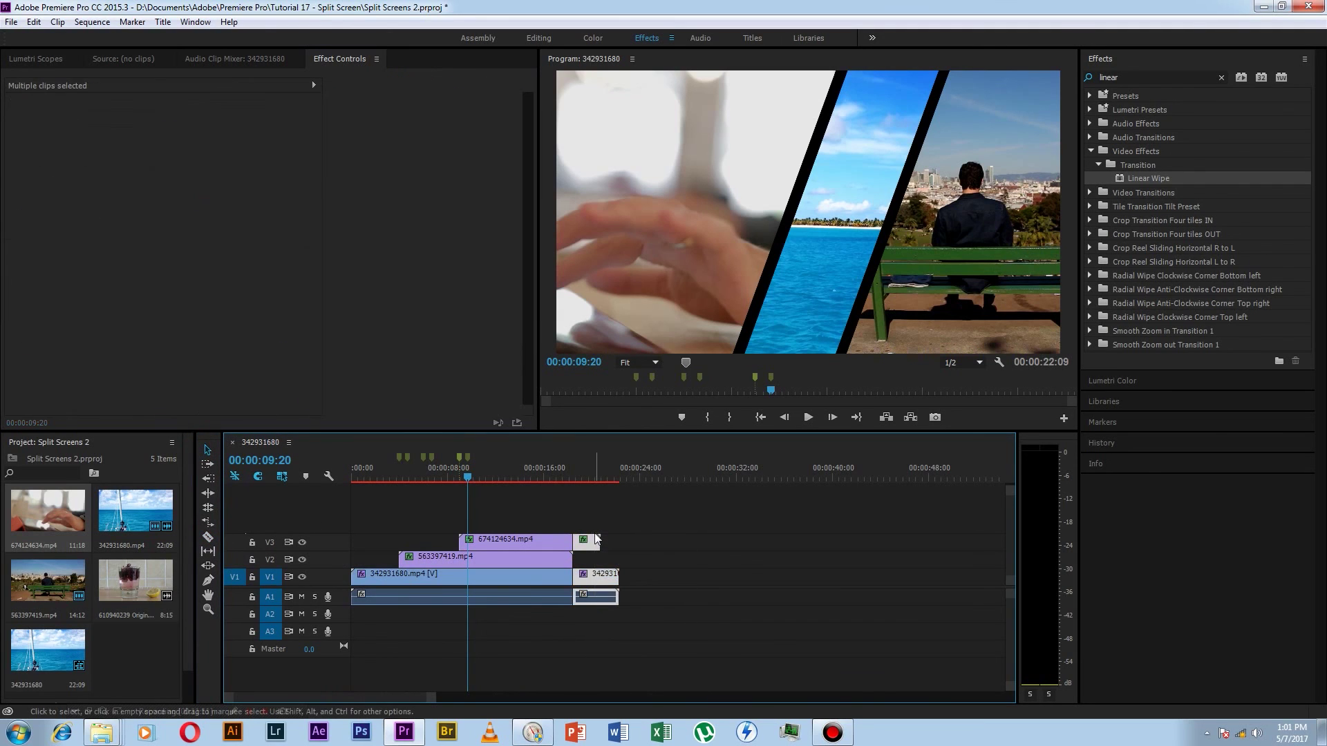
{"action": "key", "text": "Delete"}
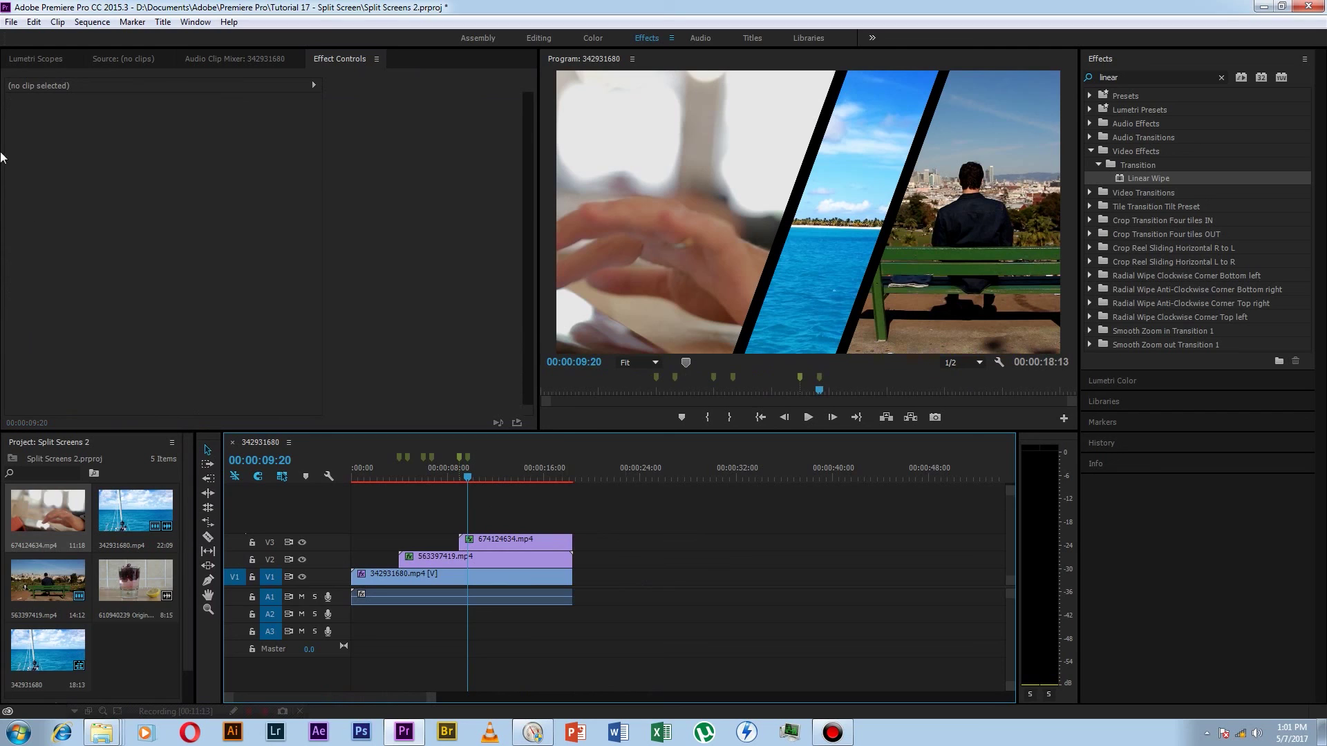
Open the media export settings for the trimmed split-screen sequence
{"action": "left_click", "coordinate": [12, 22]}
{"action": "mouse_move", "coordinate": [69, 413]}
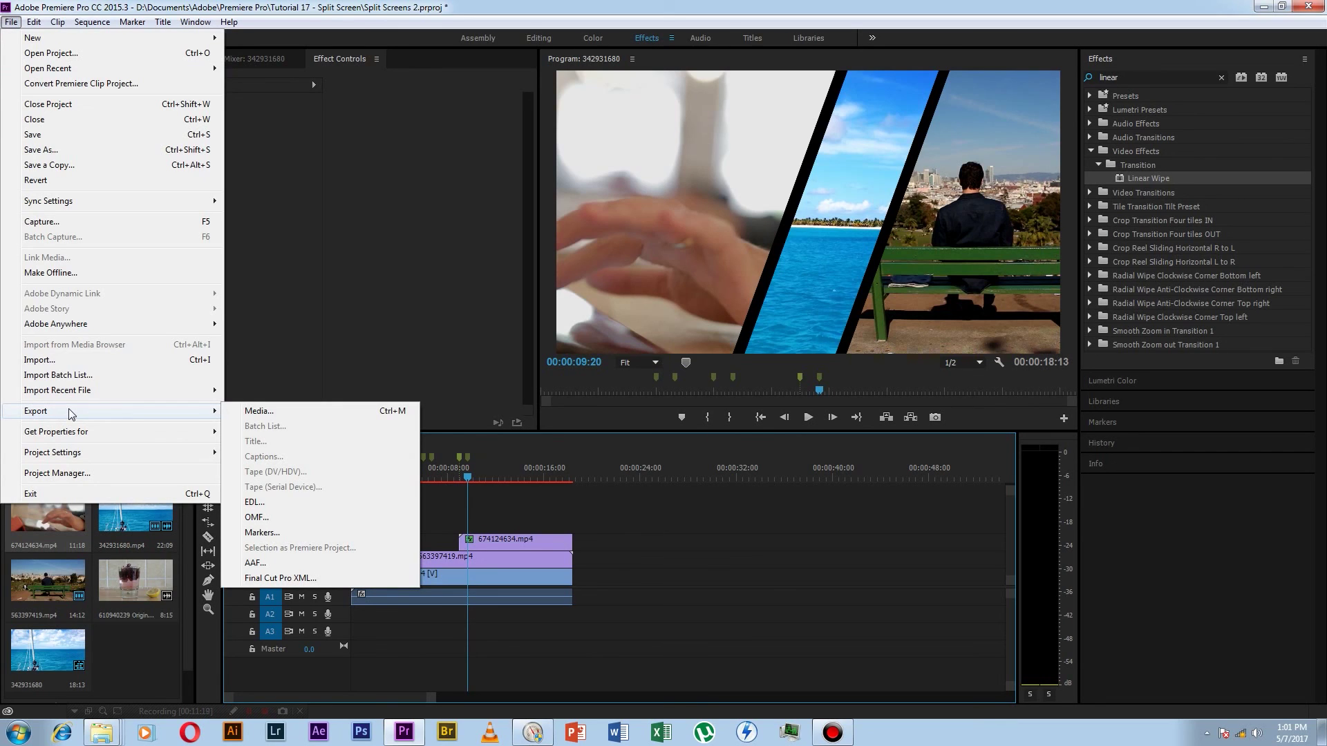
{"action": "left_click", "coordinate": [246, 413]}
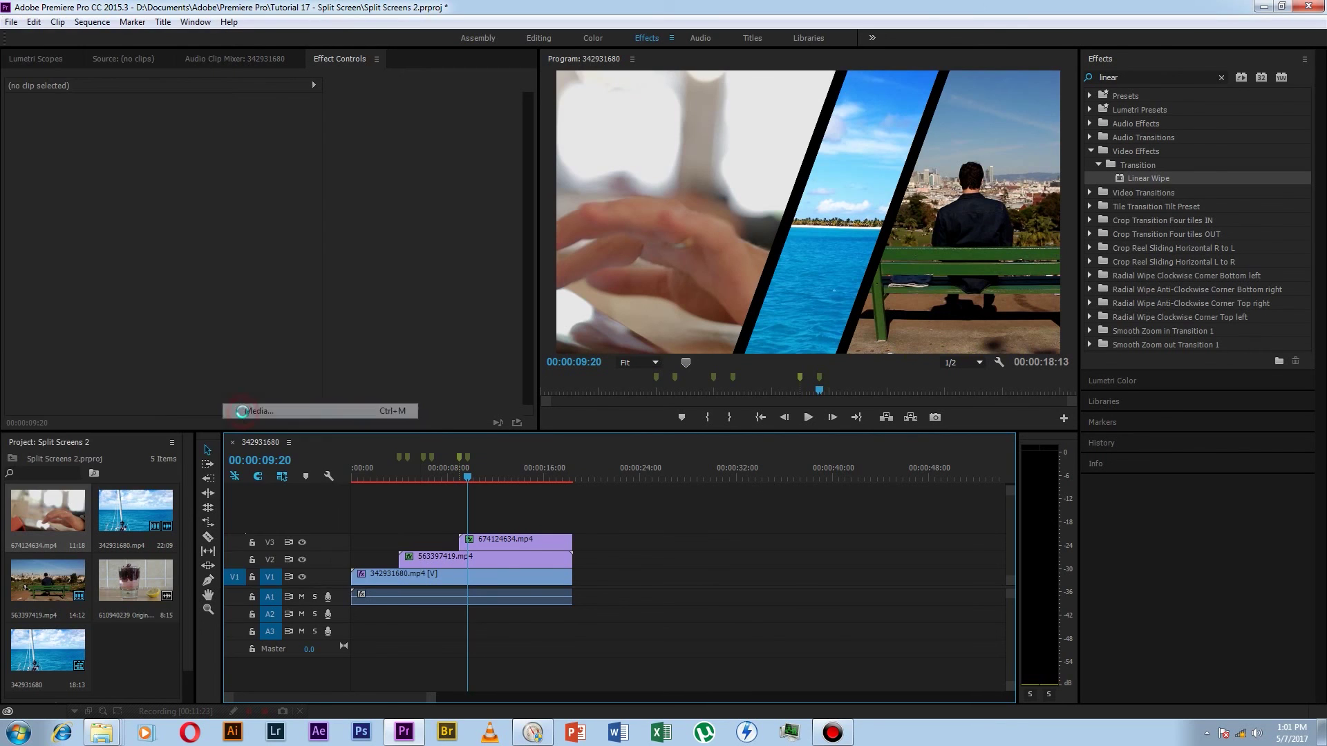